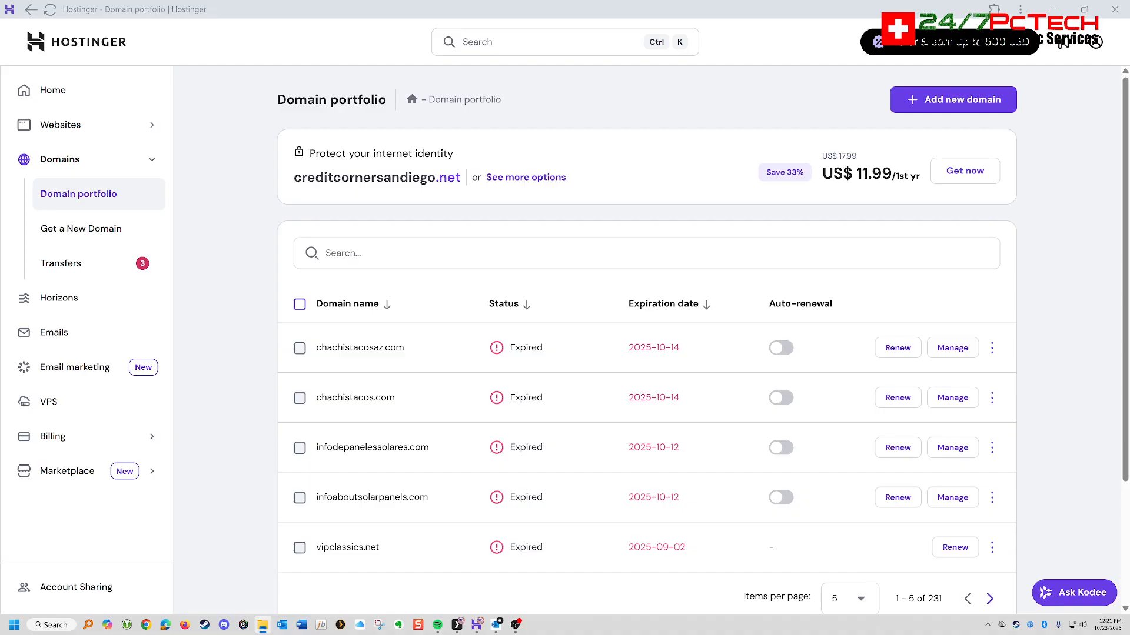
- Search the domain portfolio for "credit" and open the management page of creditcornersandiego.com
left_click(353, 253)
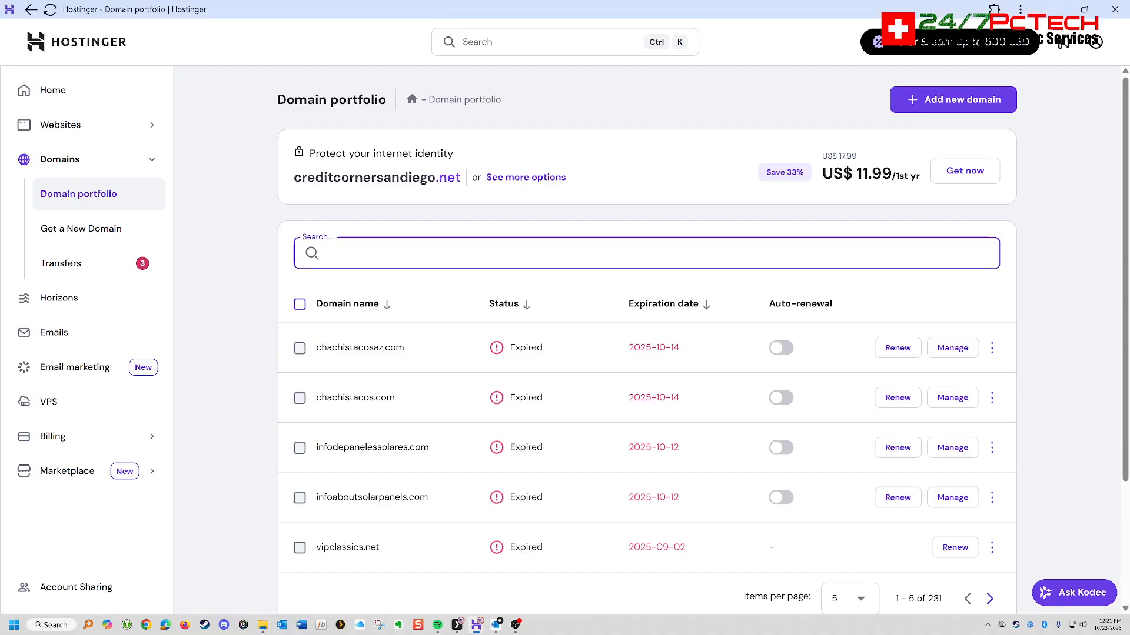
type("cor")
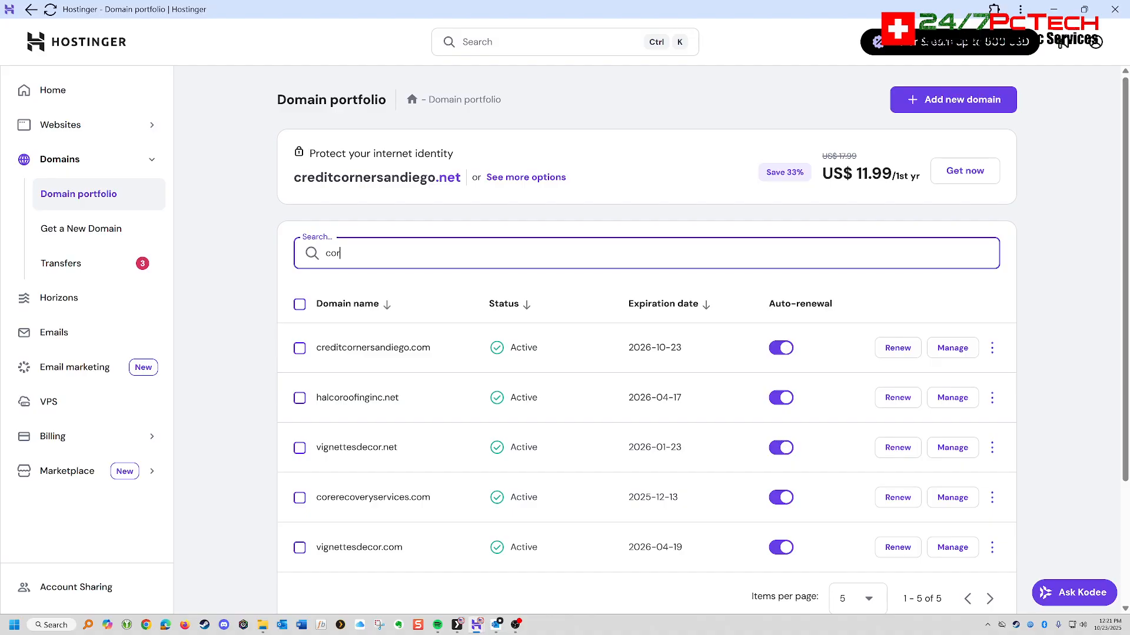
key("BackSpace")
key("BackSpace")
type("redit")
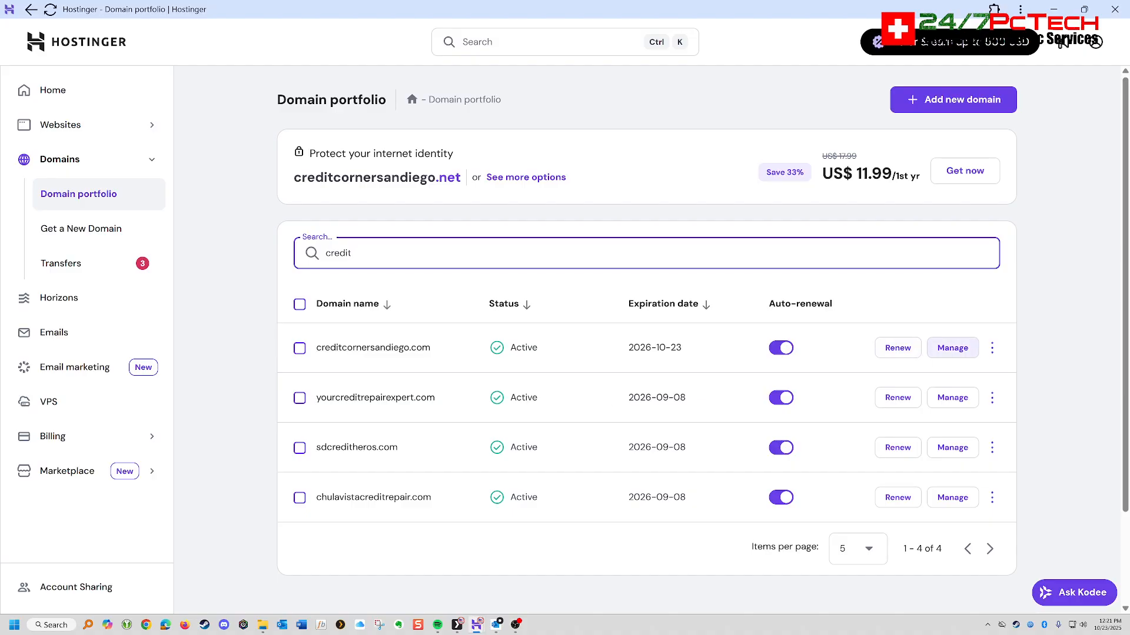
left_click(952, 348)
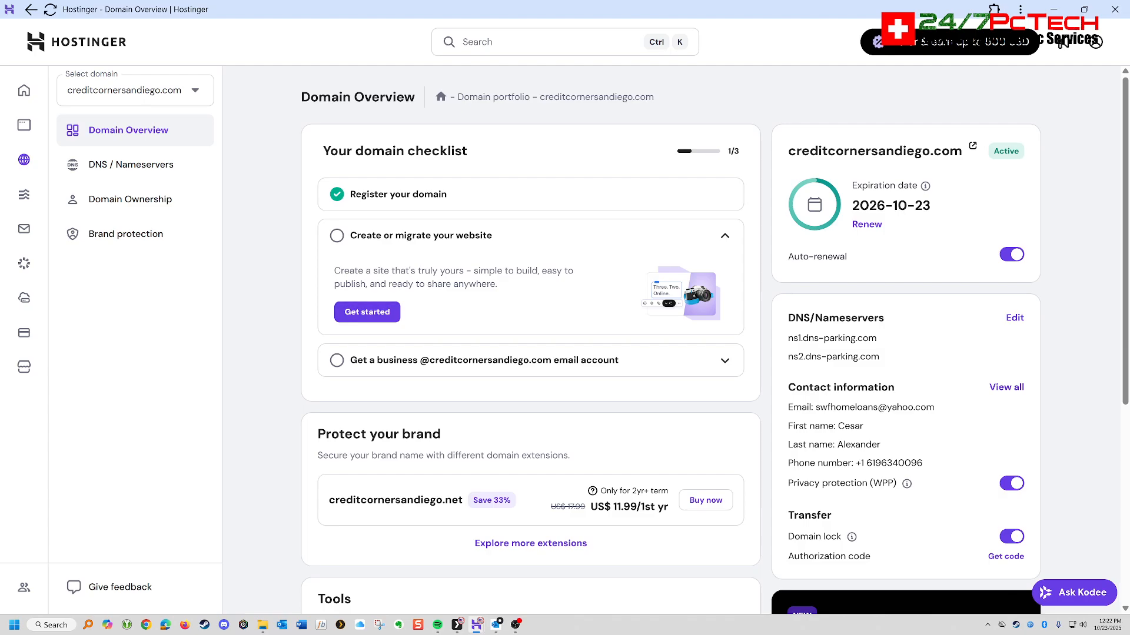
- Start creating a website for this domain on the last Premium Web Hosting plan offered
left_click(367, 311)
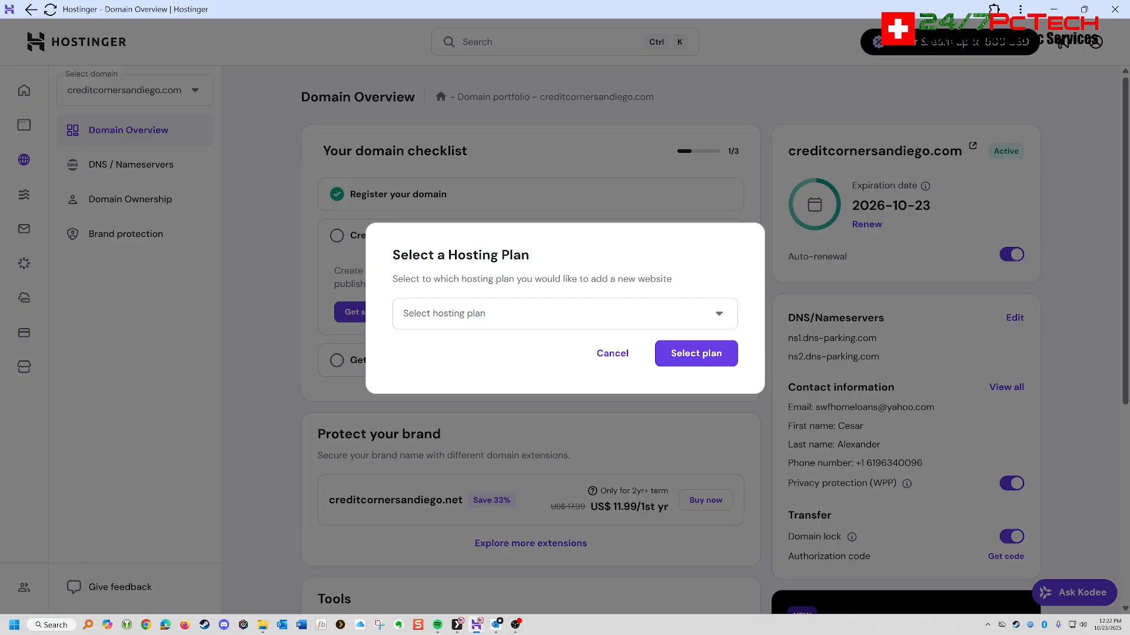
left_click(565, 314)
scroll(563, 383, "down", 4)
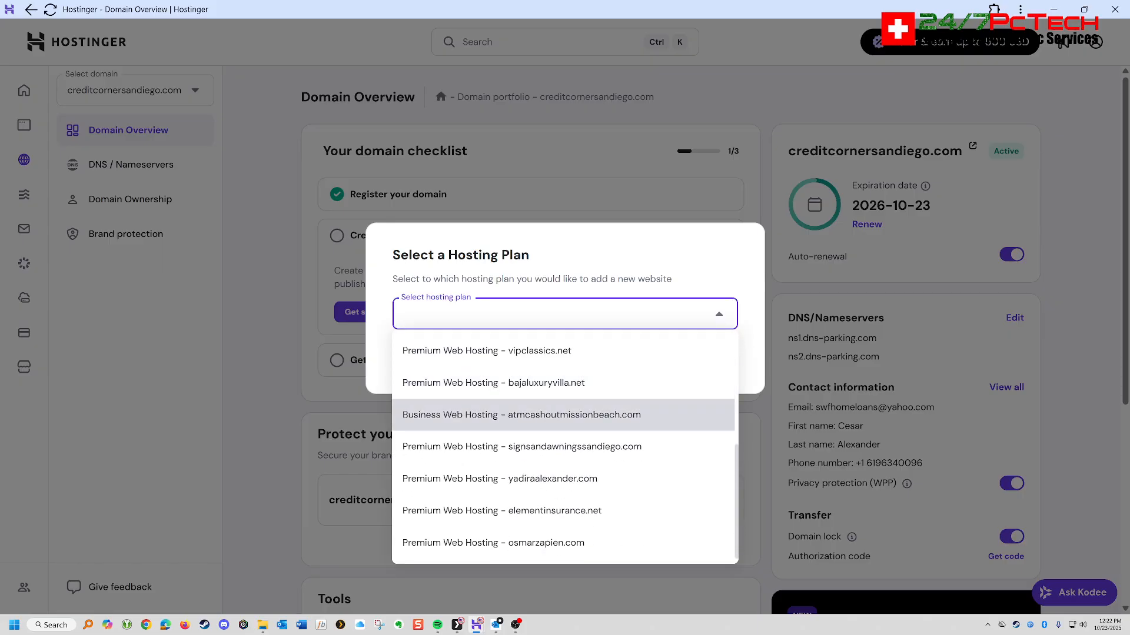
left_click(493, 543)
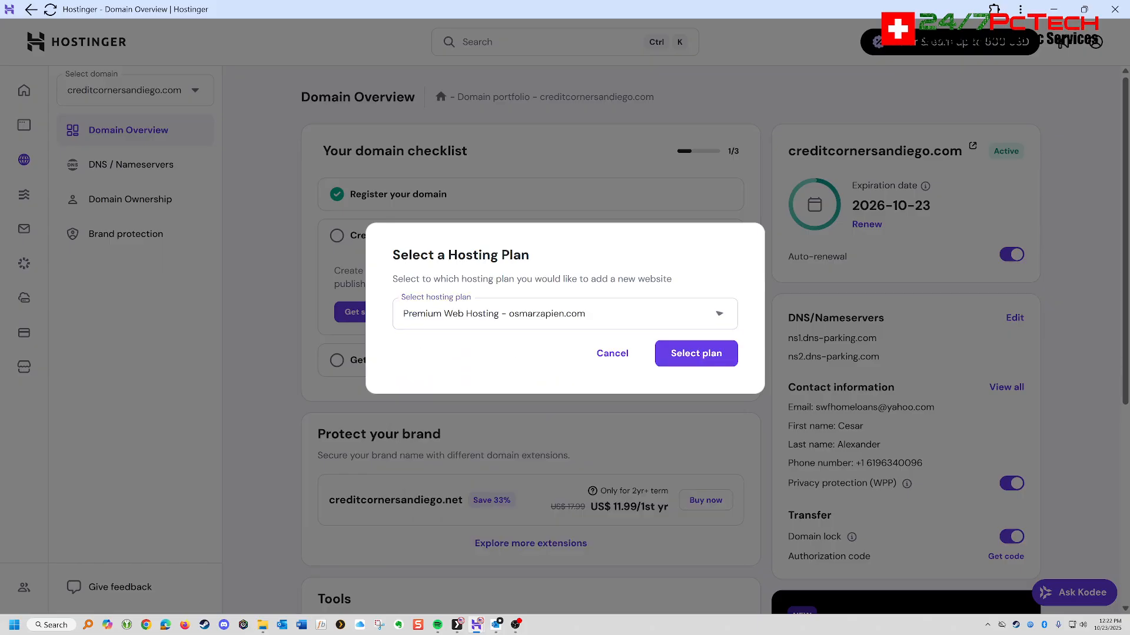
left_click(696, 353)
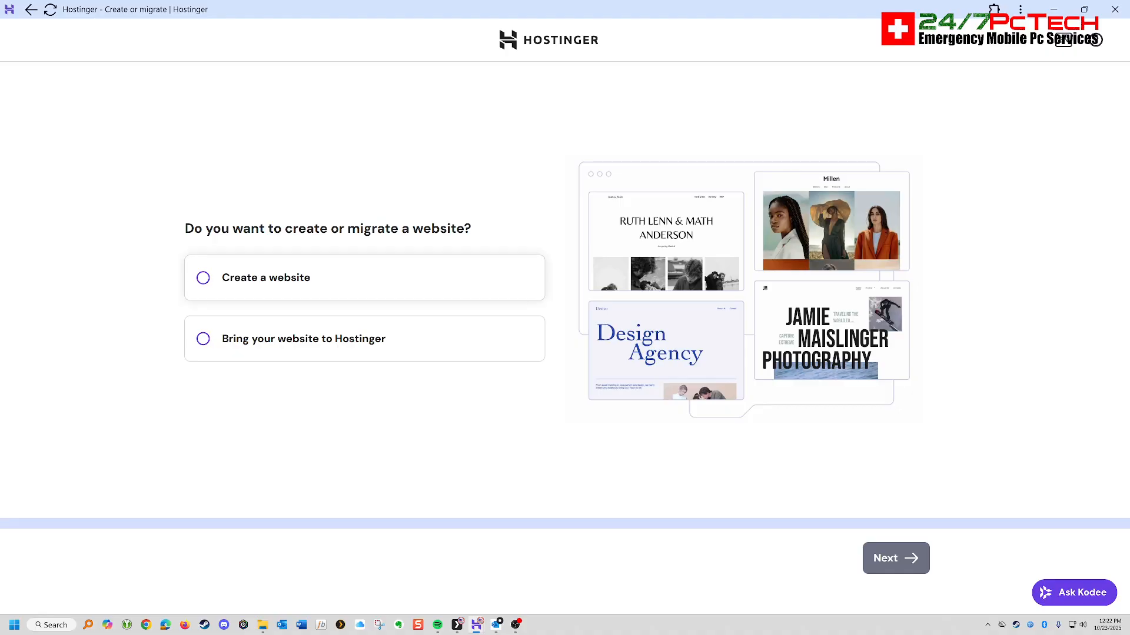
- Choose to create a new website and build it with WordPress
left_click(364, 278)
left_click(895, 558)
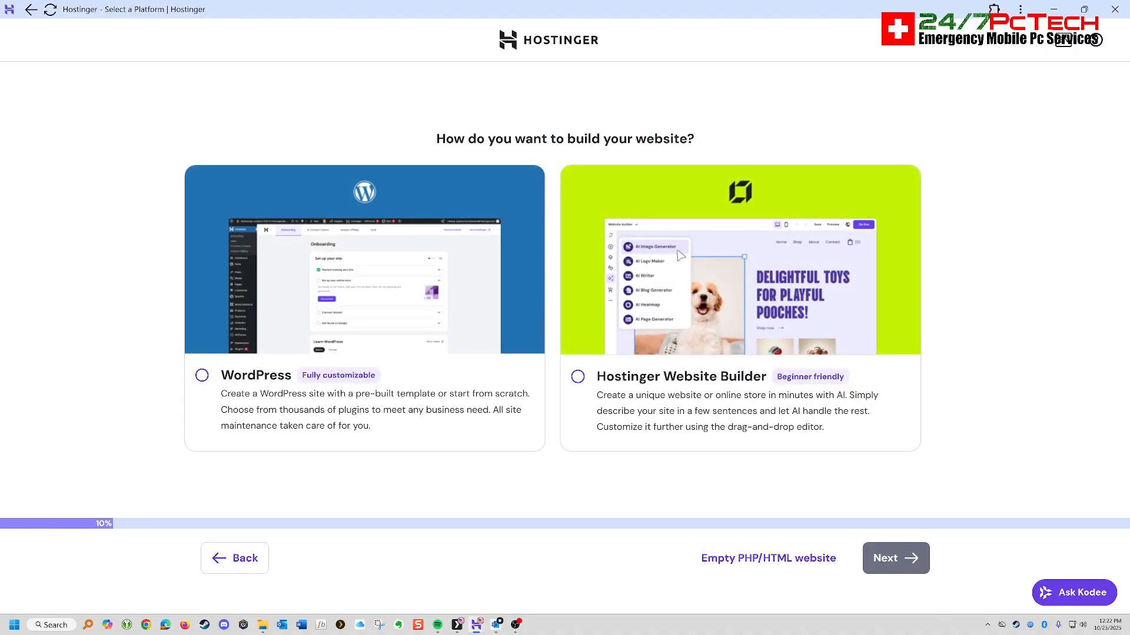
left_click(201, 375)
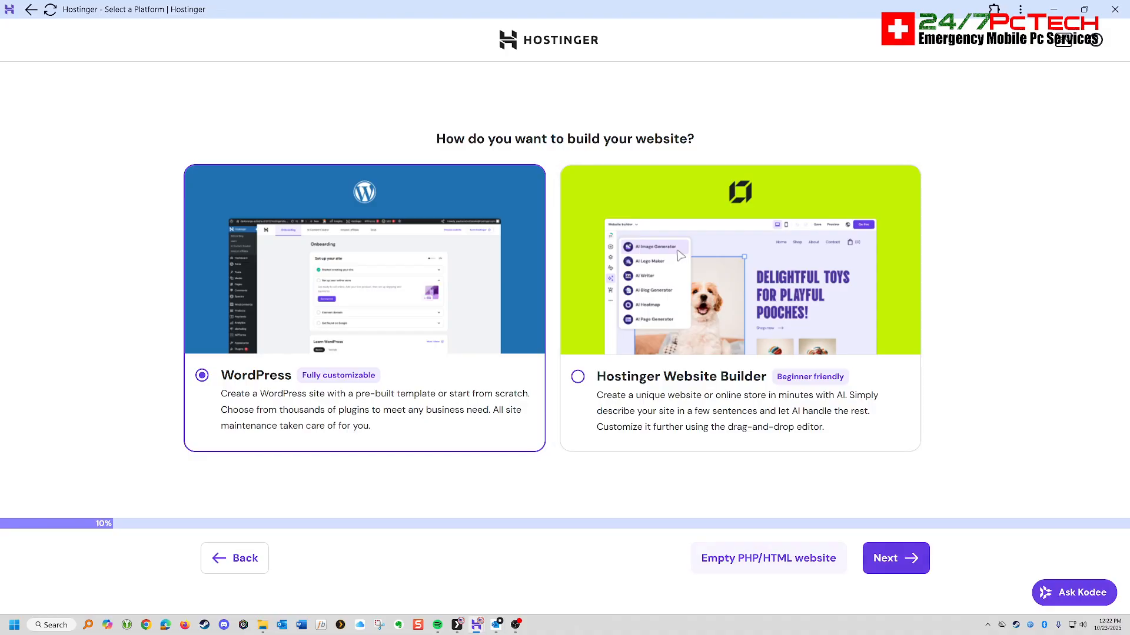
left_click(895, 558)
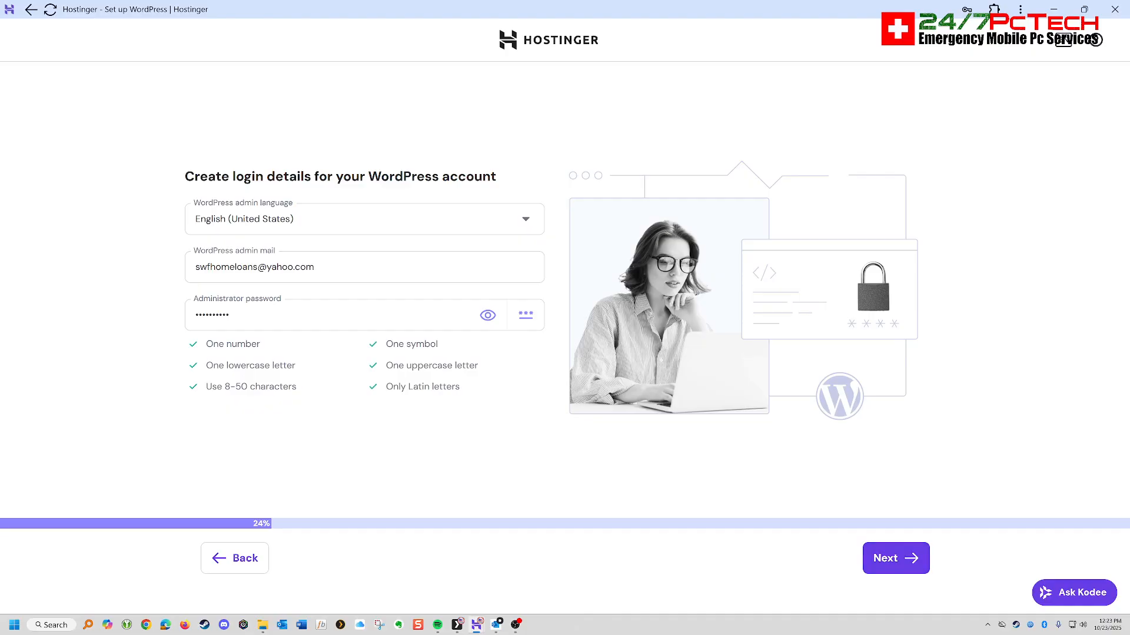
- Replace the WordPress administrator password with a new one and submit the login details
left_click_drag(236, 316, 193, 316)
type("••")
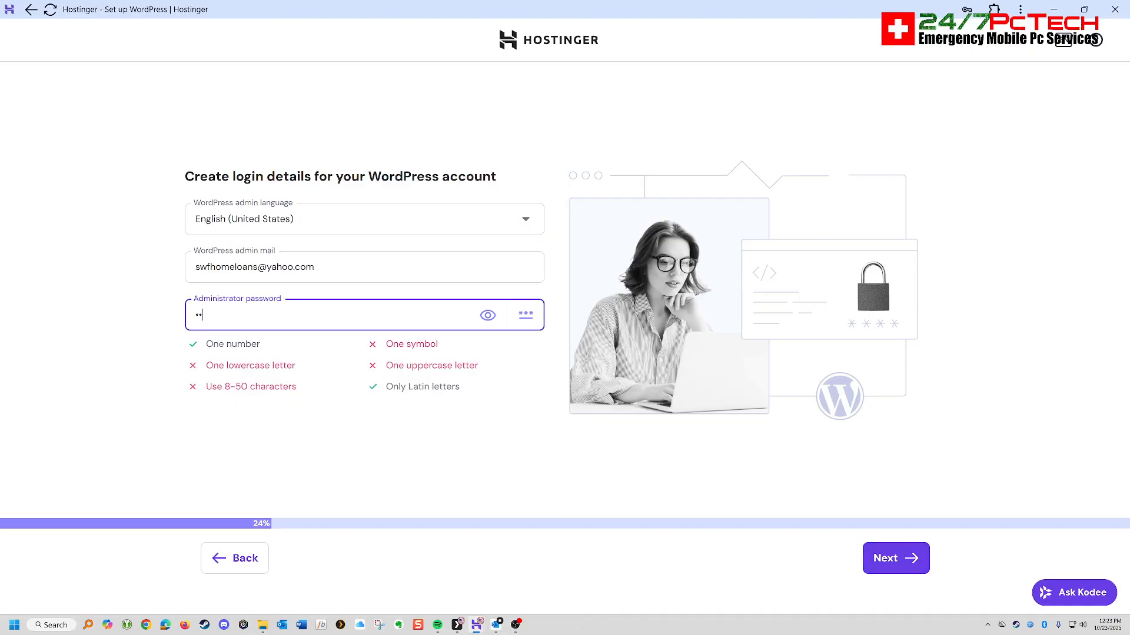
type("•••••••••")
key("Return")
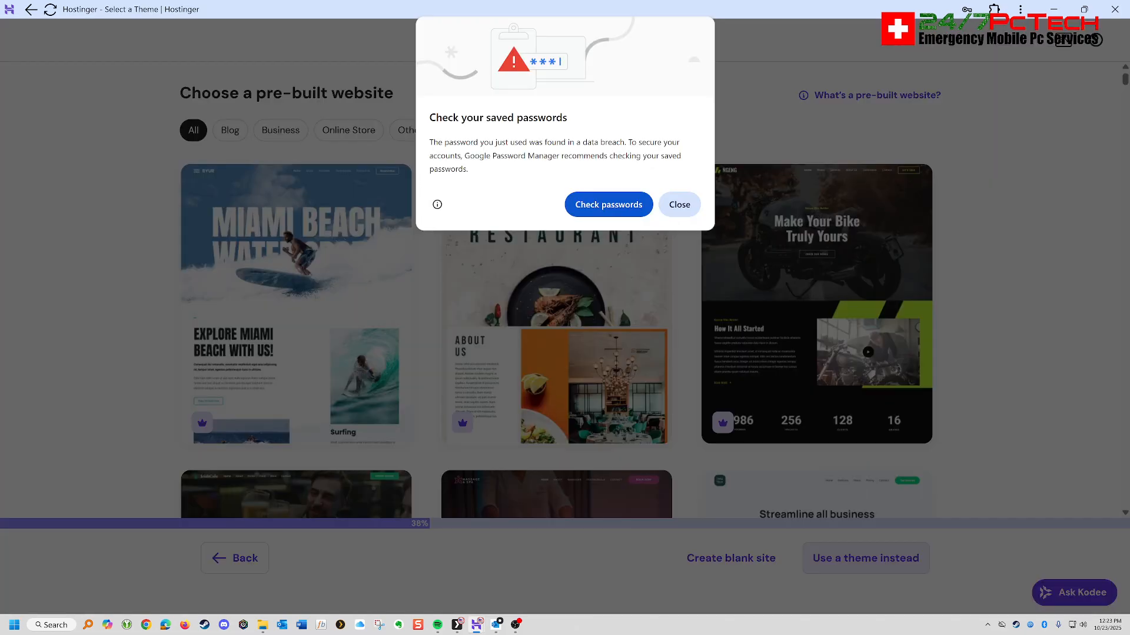
- Choose a blank site instead of a pre-built one and assign the owned domain creditcornersandiego.com to it
left_click(679, 204)
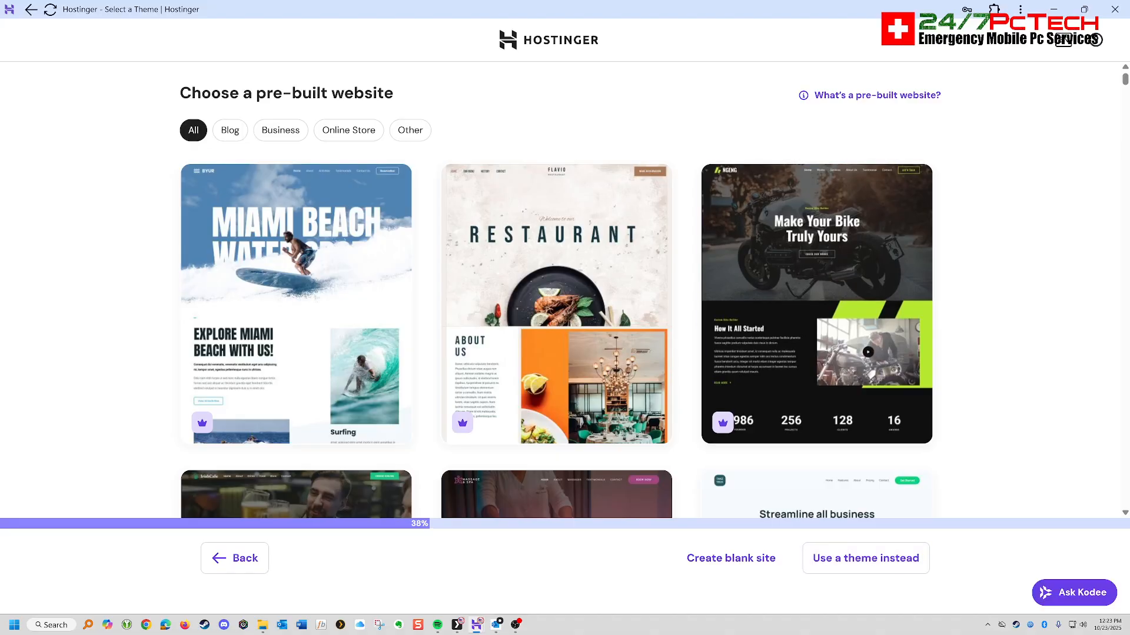
left_click(731, 558)
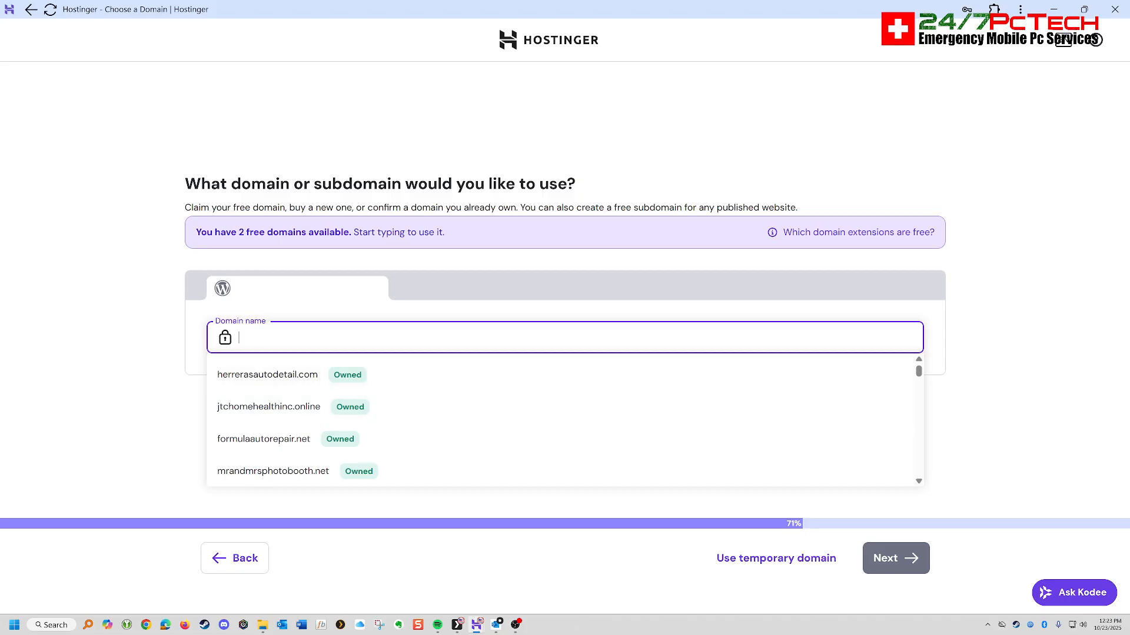
type("credit")
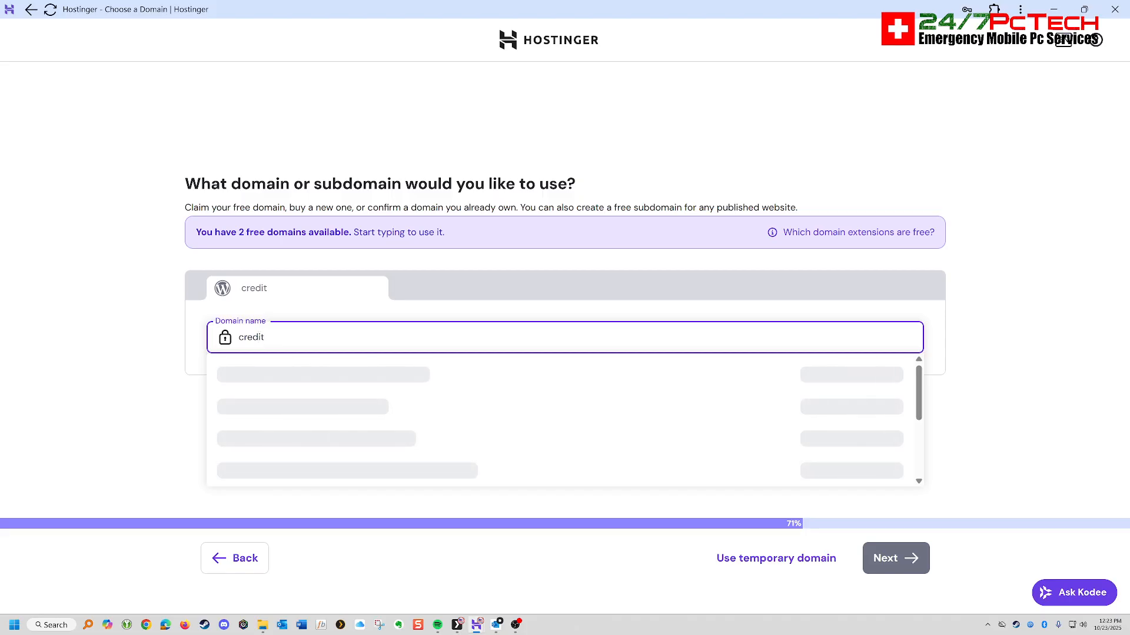
type("cor")
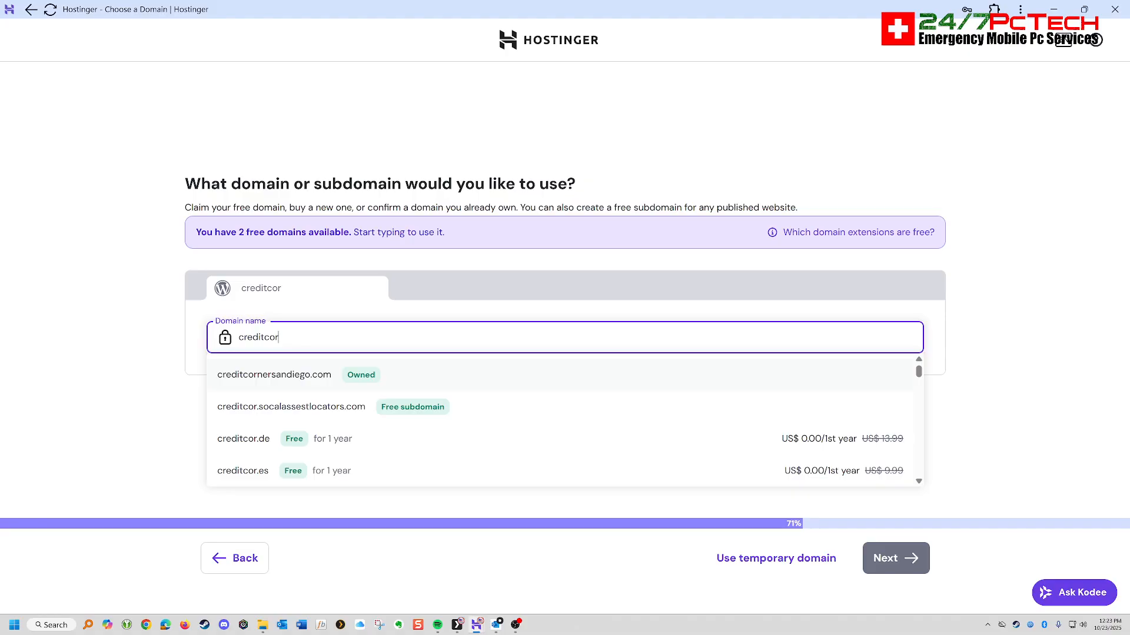
left_click(274, 375)
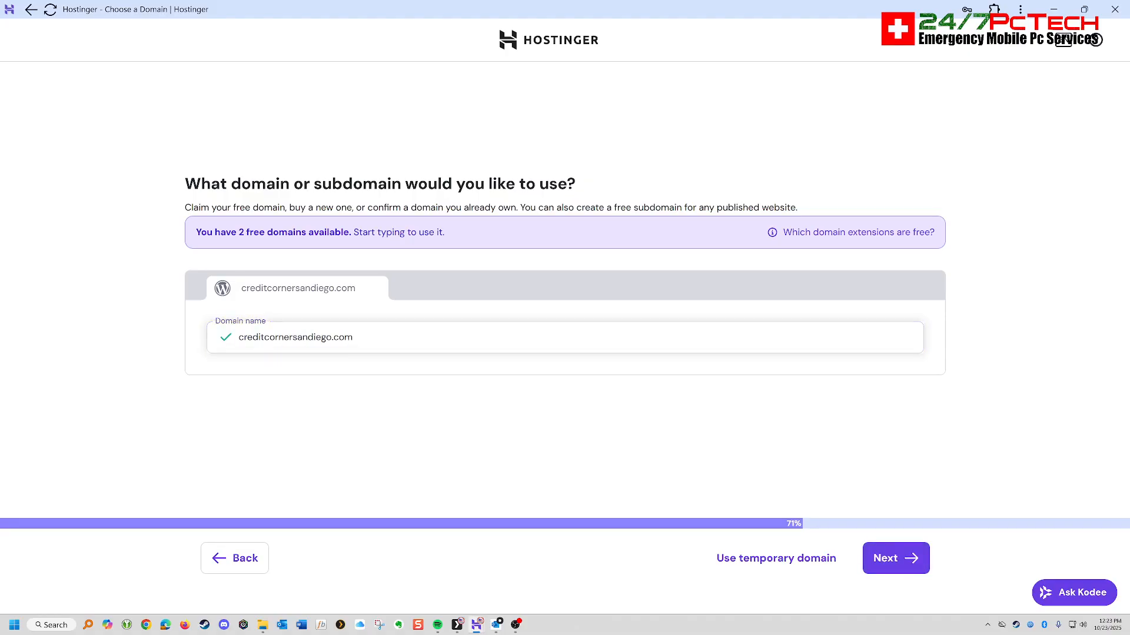
left_click(895, 558)
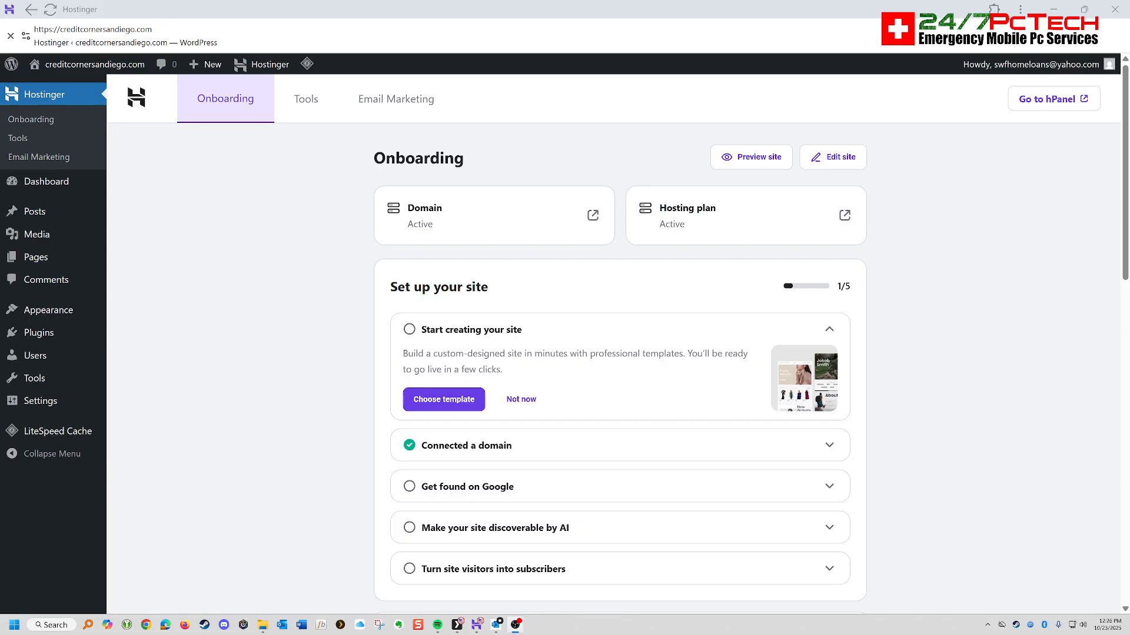
- Switch to Chrome and open sdcreditcorner.com to view the existing Credit Corner website
mouse_move(88, 64)
left_click(146, 625)
left_click(446, 350)
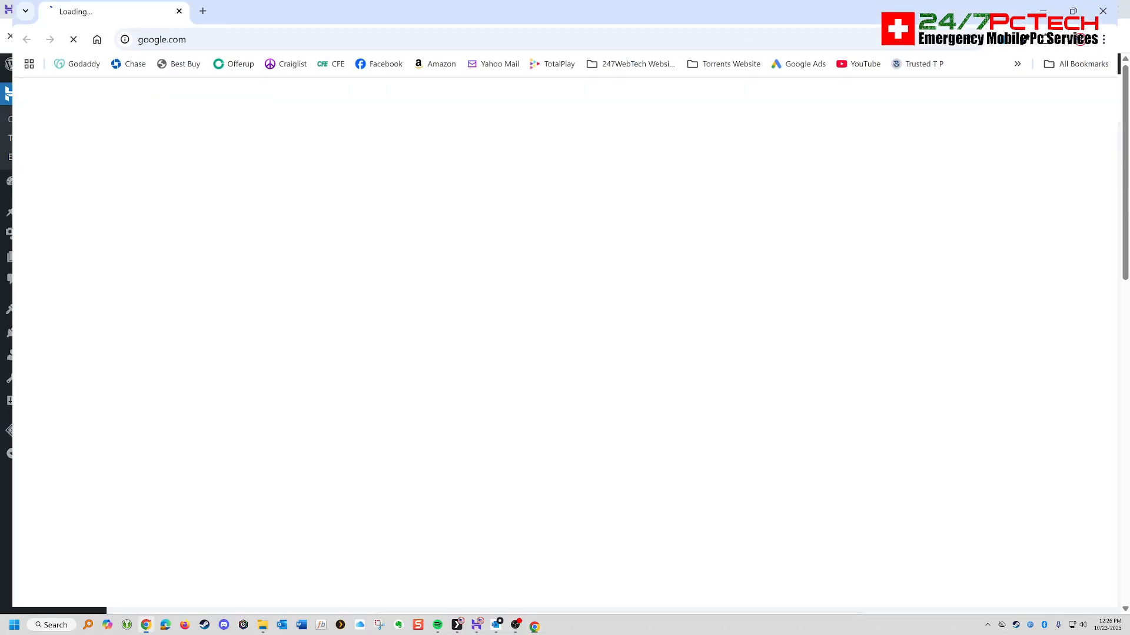
type("sdcr")
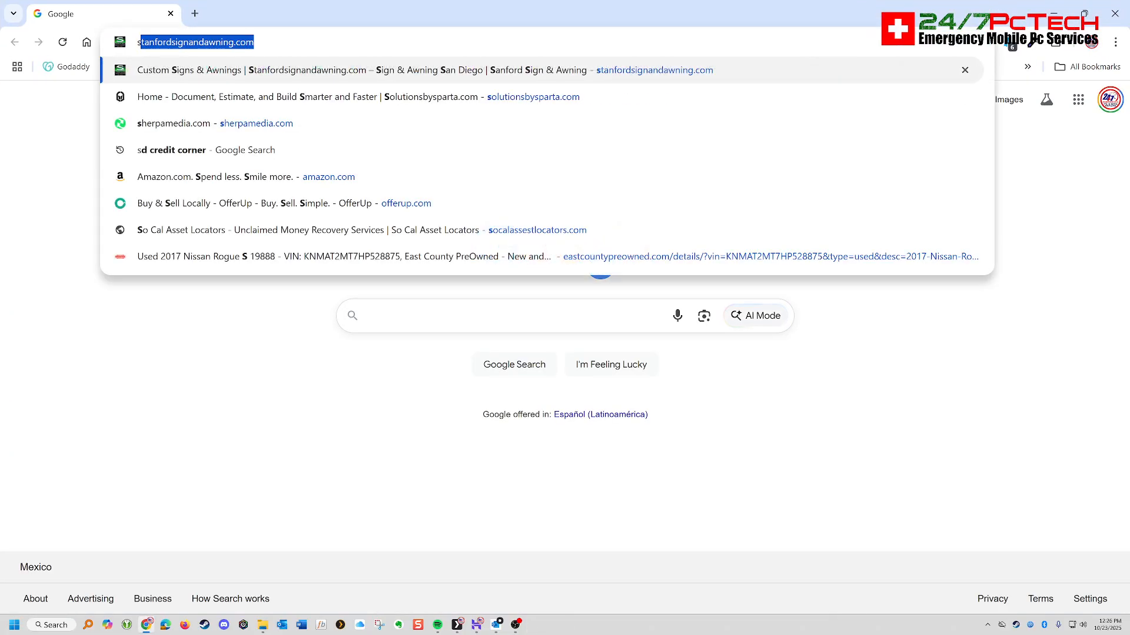
type("editco")
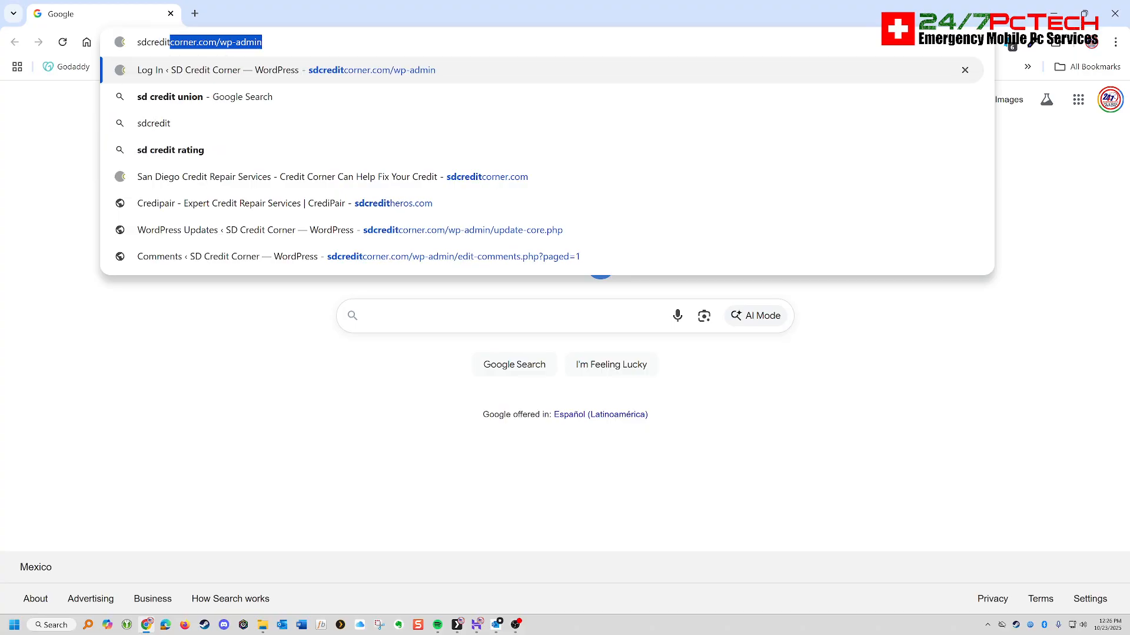
type("rner.com/wp-admin")
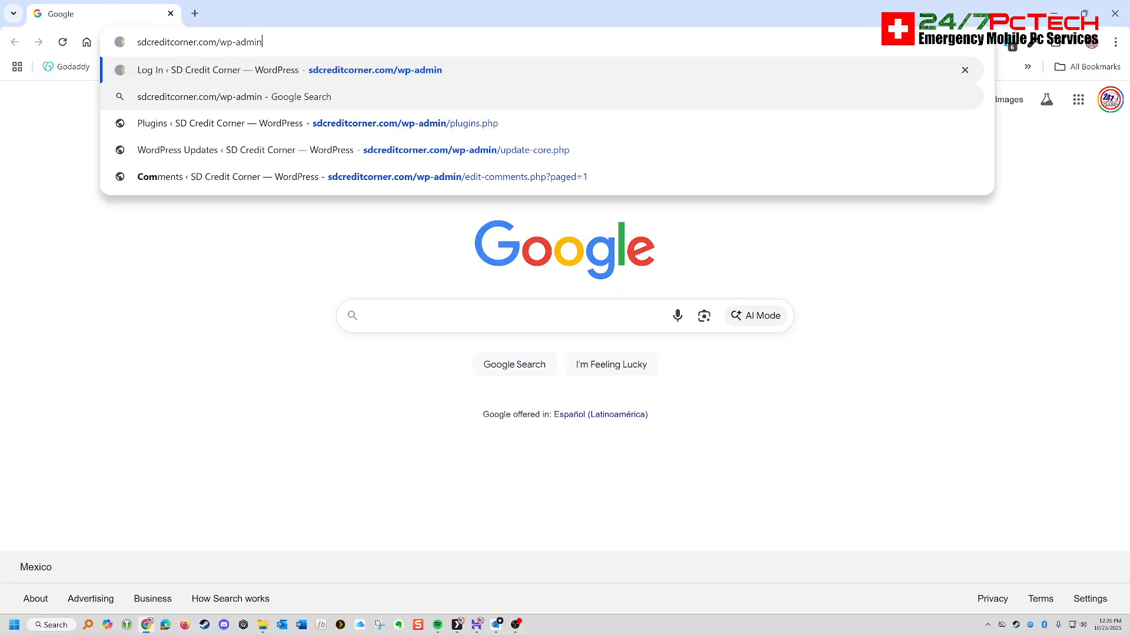
key("BackSpace")
key("BackSpace")
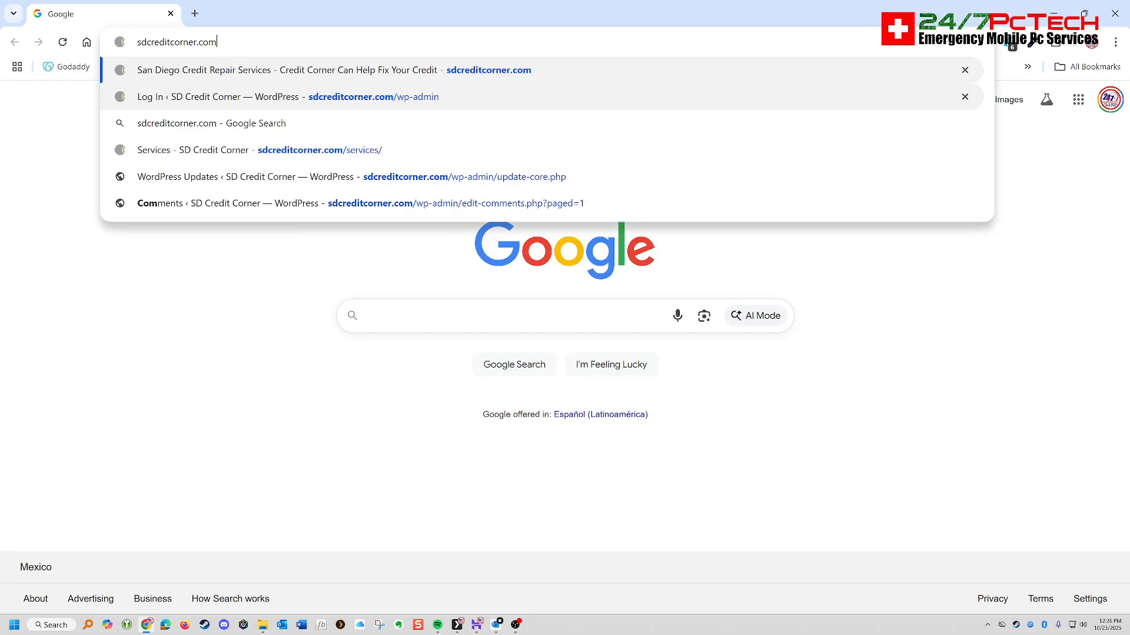
key("Return")
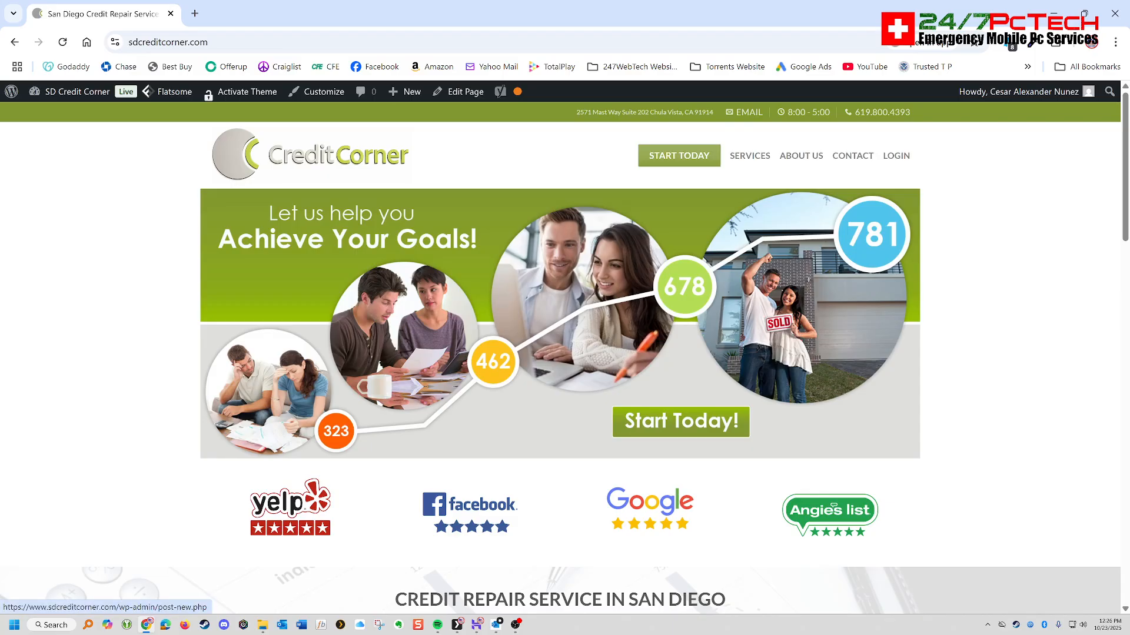
left_click_drag(565, 13, 0, 0)
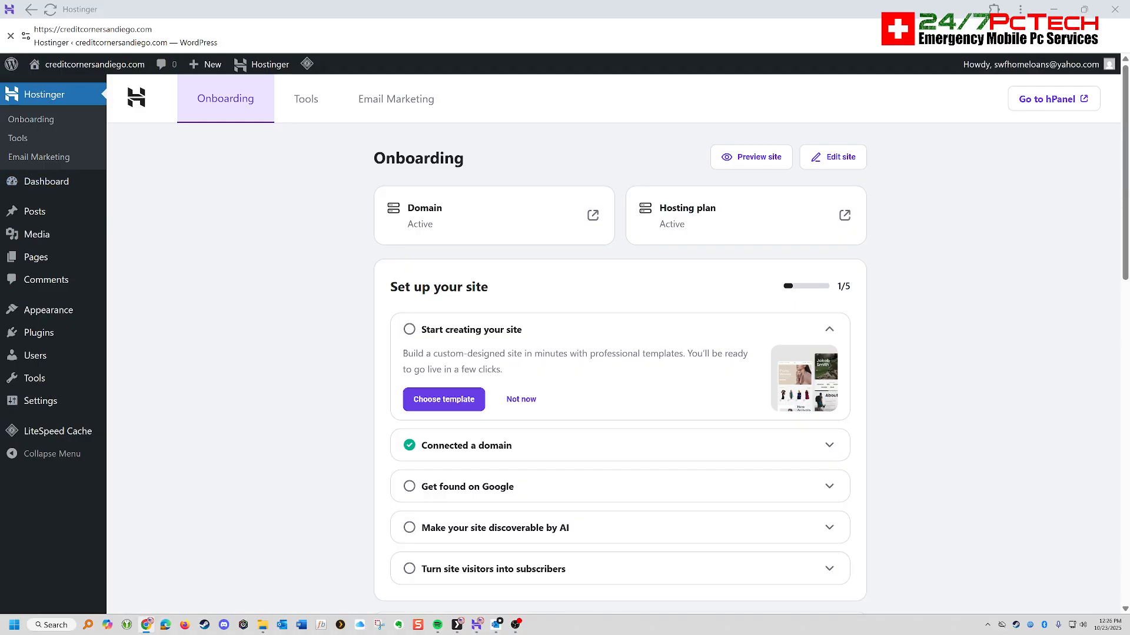
- Install the Elementor Website Builder and Yoast SEO plugins from the popular plugins on the new WordPress site
scroll(619, 353, "down", 2)
scroll(620, 353, "up", 2)
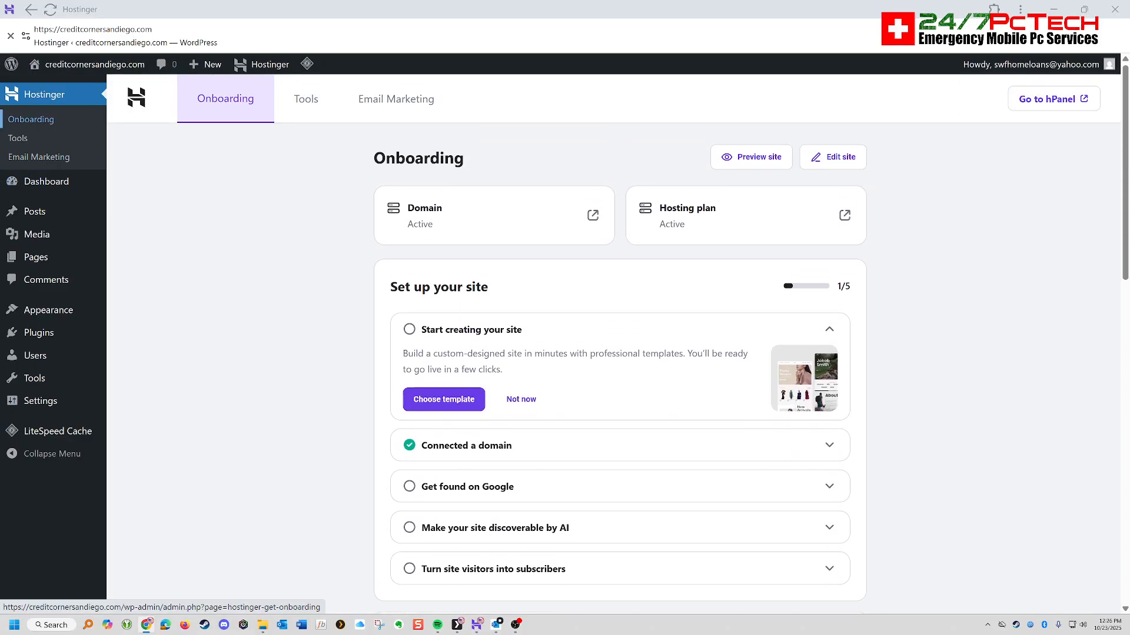
left_click(39, 333)
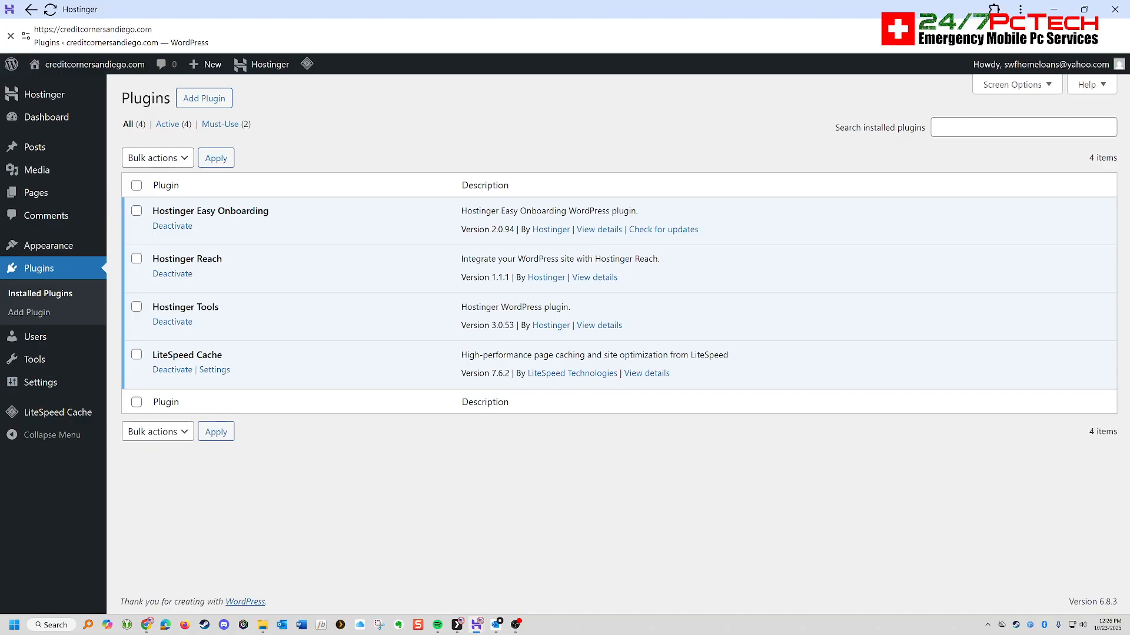
left_click(205, 98)
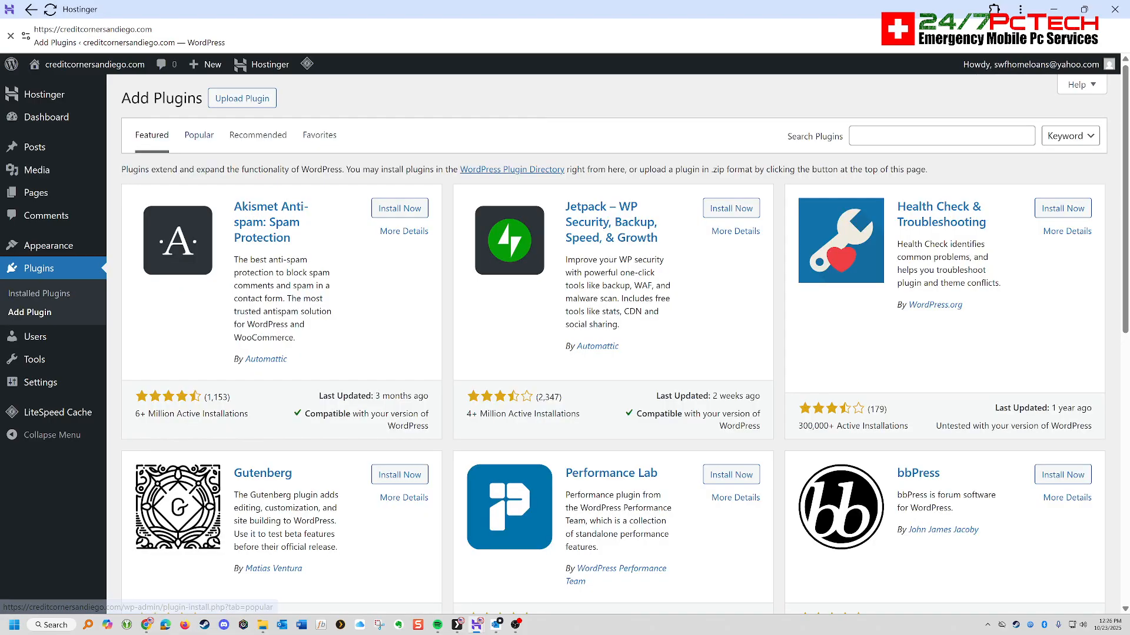
left_click(199, 134)
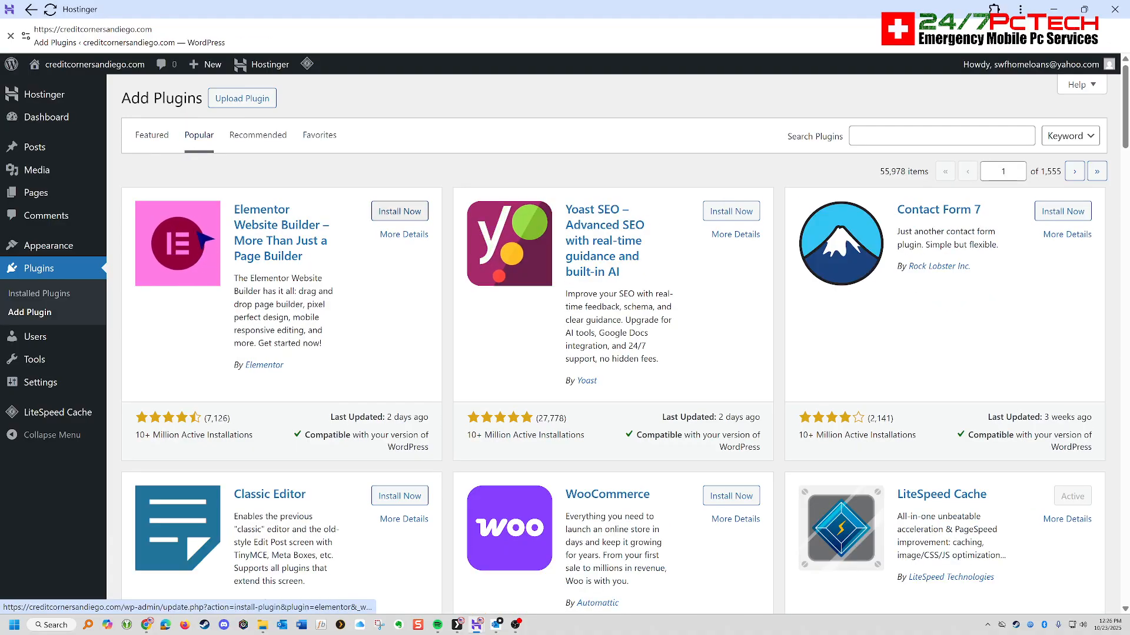
left_click(399, 211)
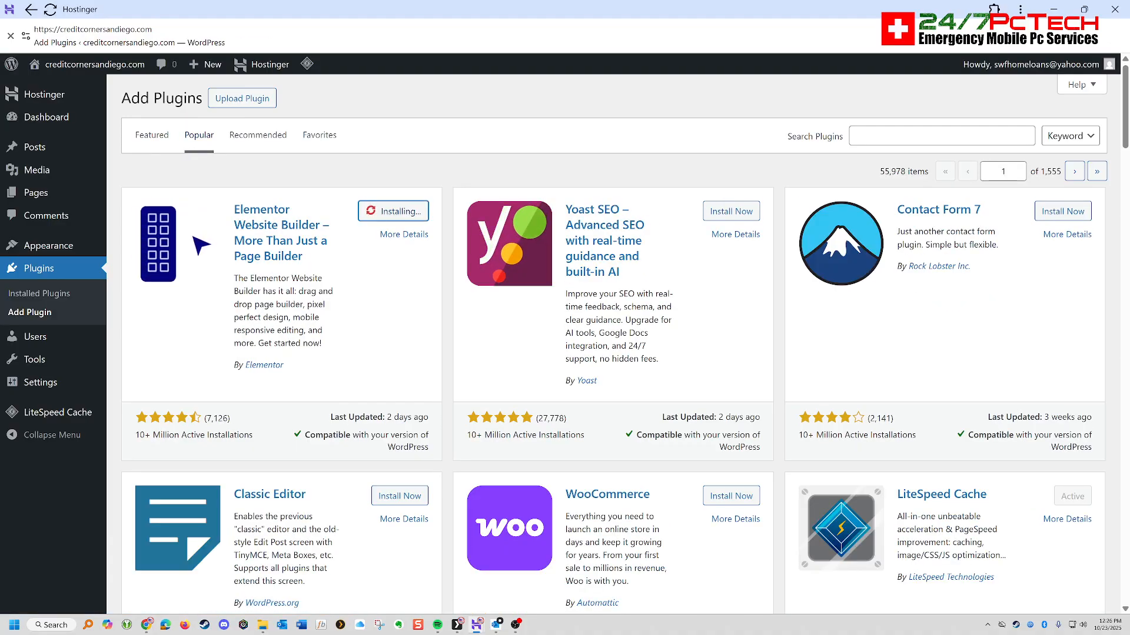
left_click(731, 212)
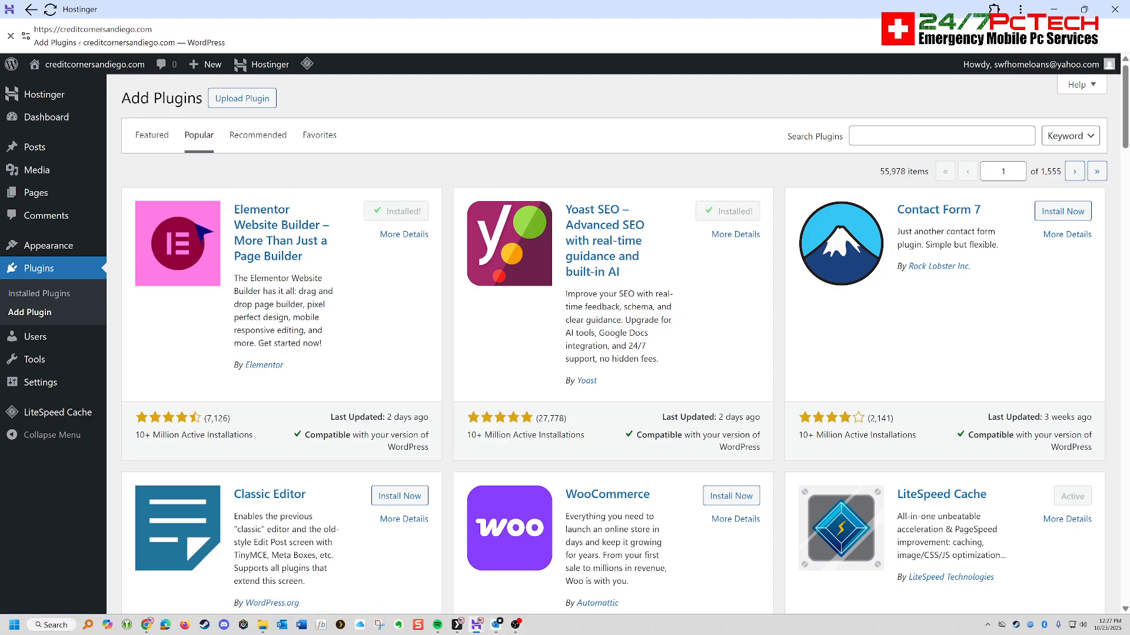
- Install the All-in-One WP Migration and Backup plugin from the popular plugins
scroll(623, 344, "down", 5)
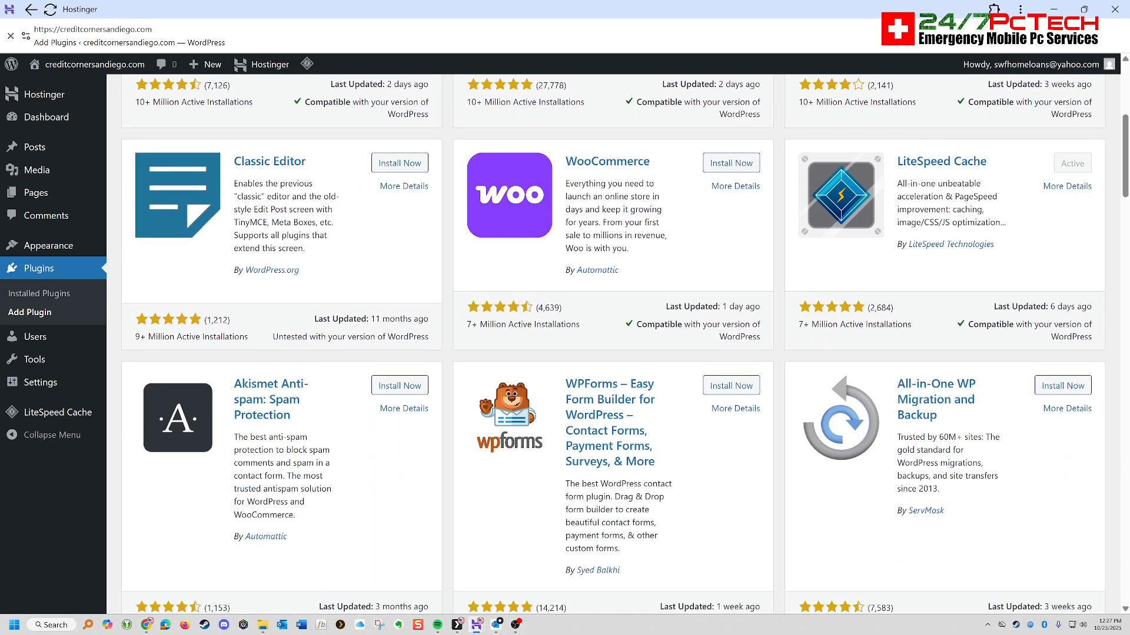
left_click(1062, 385)
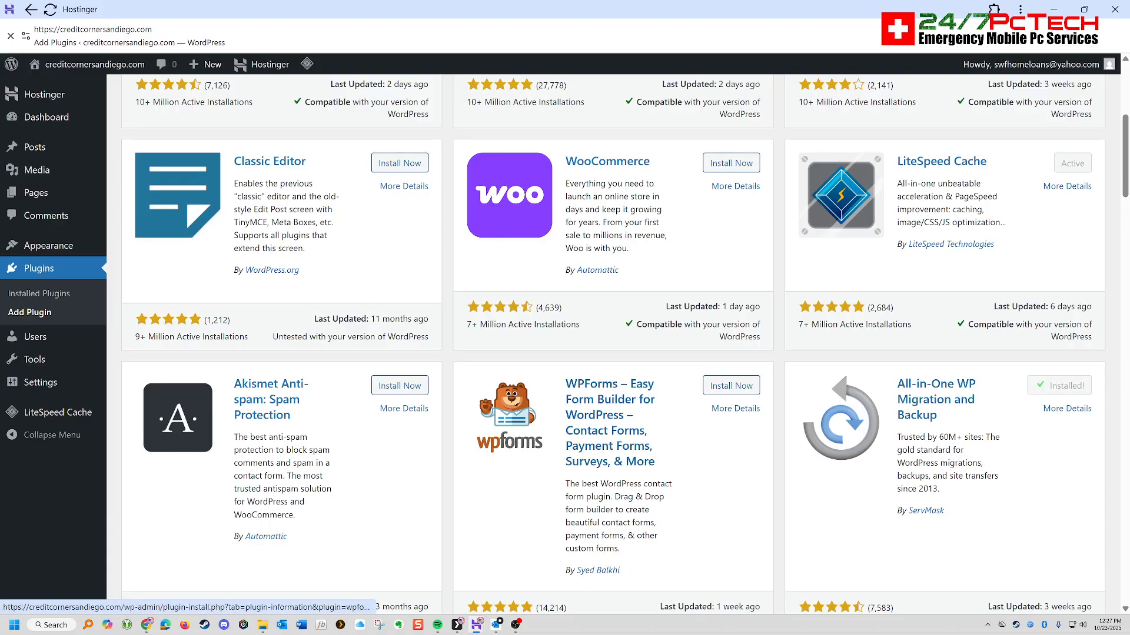
scroll(624, 344, "up", 5)
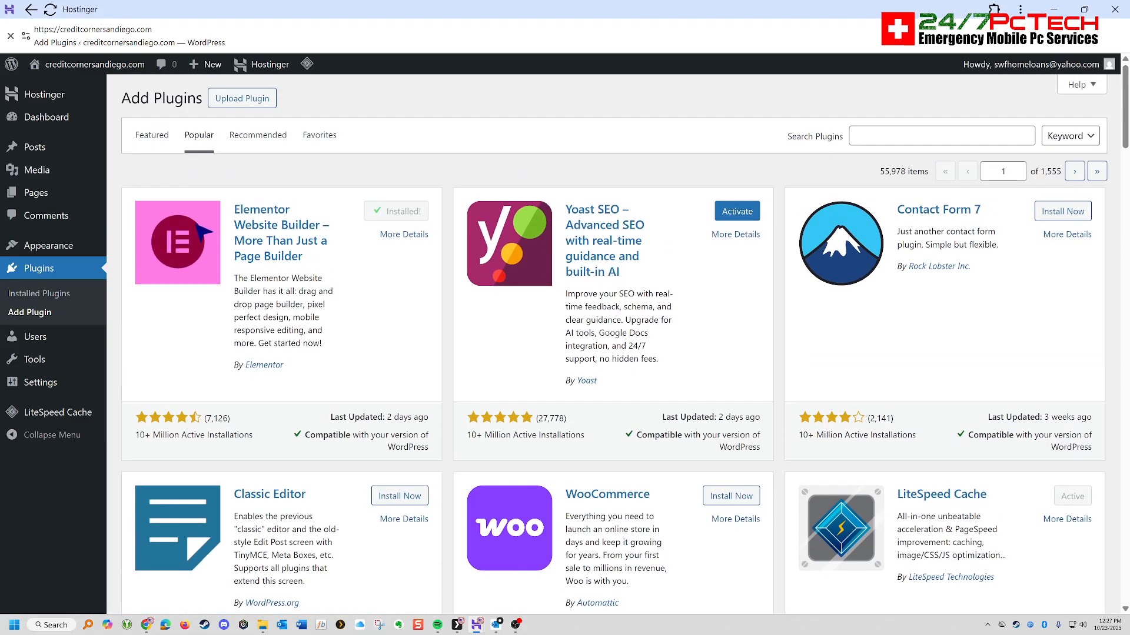
- Activate the All-in-One WP Migration and Backup plugin from the list of installed plugins
left_click(737, 212)
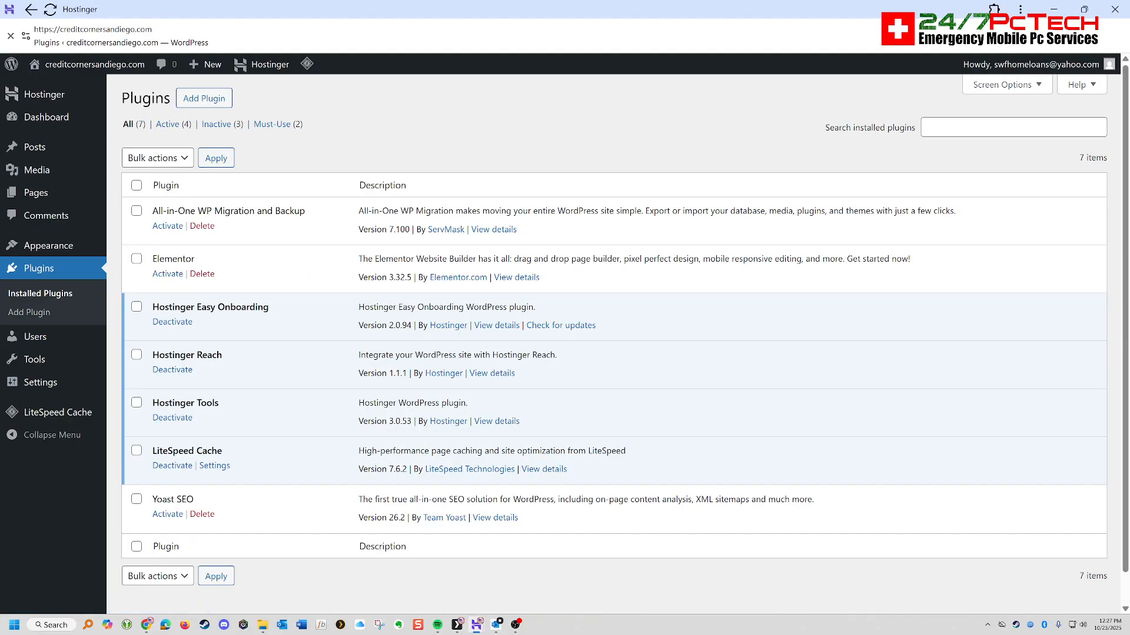
left_click(168, 226)
scroll(614, 353, "down", 3)
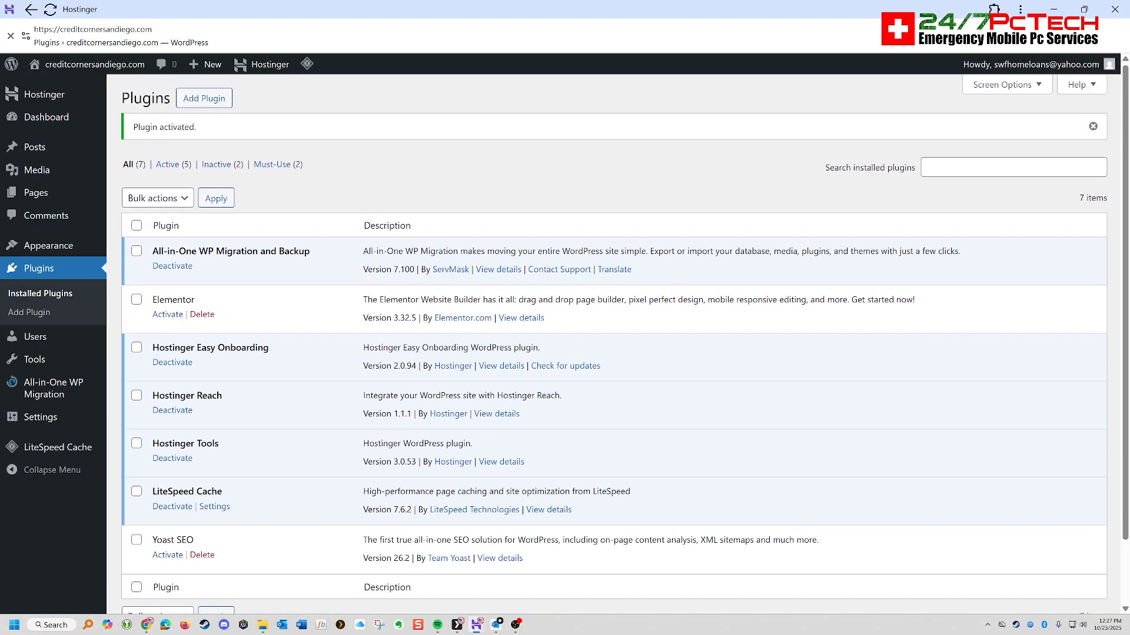
- Upload, install and activate Elementor Pro from the archive "elementor-pro-3.17.0 1000 Websites" in the desktop's Elementor Pro & Tutorial Videos shortcut, Plugins folder
left_click(205, 98)
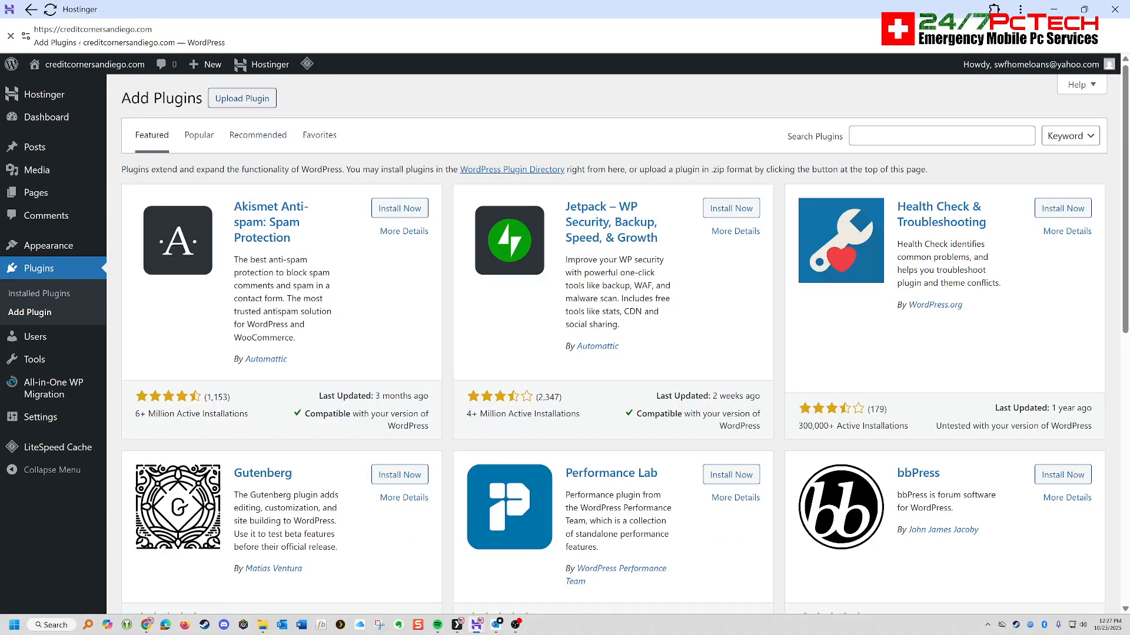
left_click(242, 98)
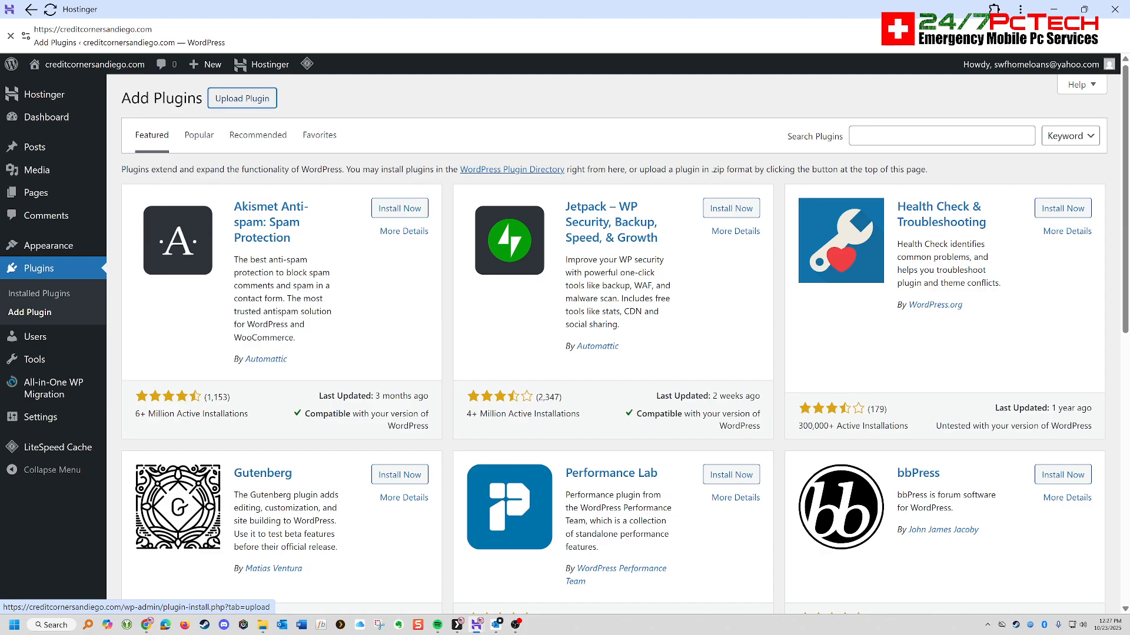
left_click(544, 218)
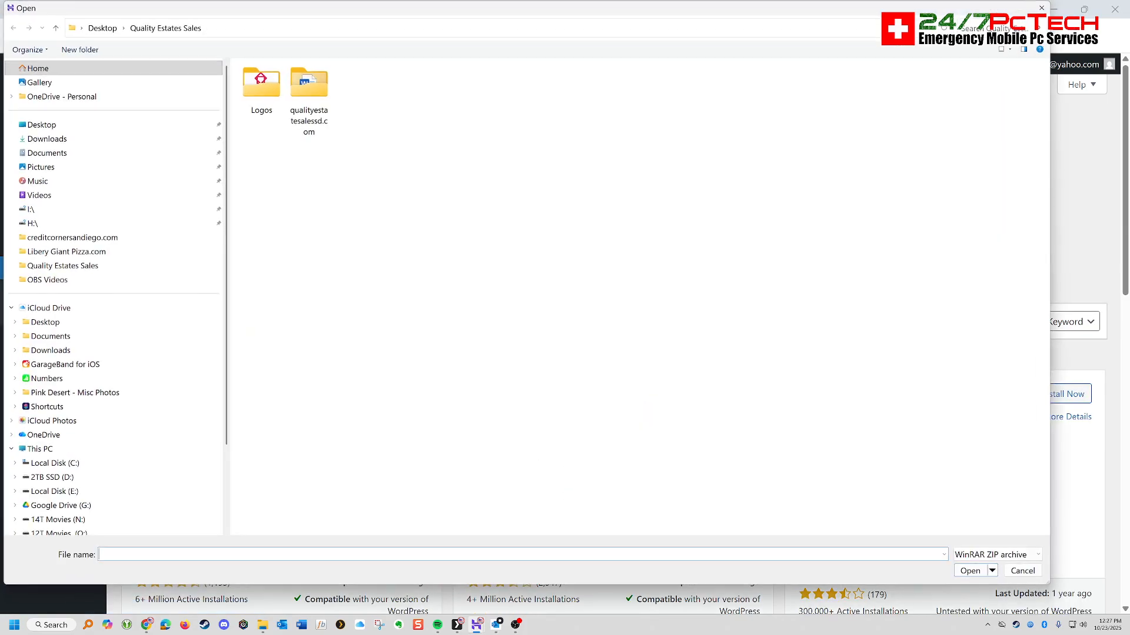
left_click(41, 124)
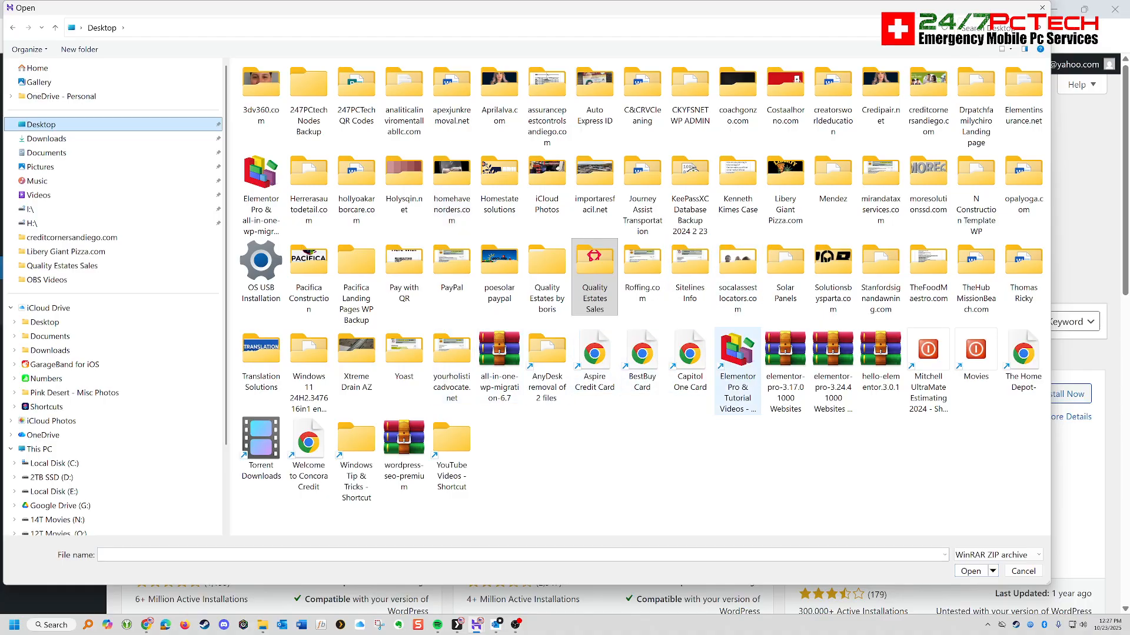
double_click(737, 368)
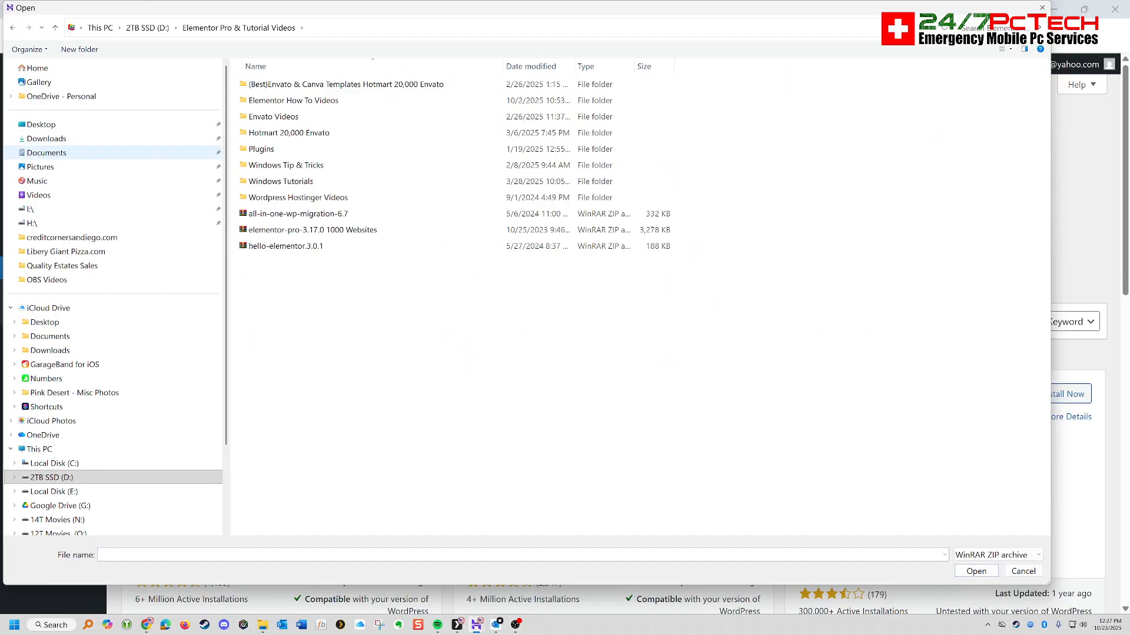
double_click(261, 149)
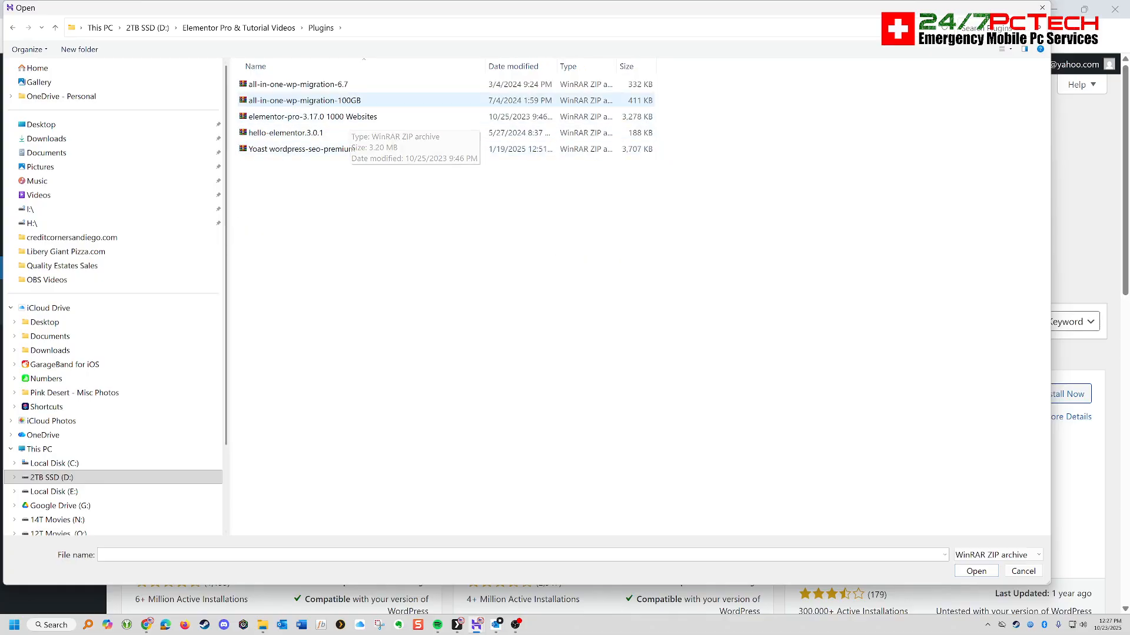
double_click(312, 117)
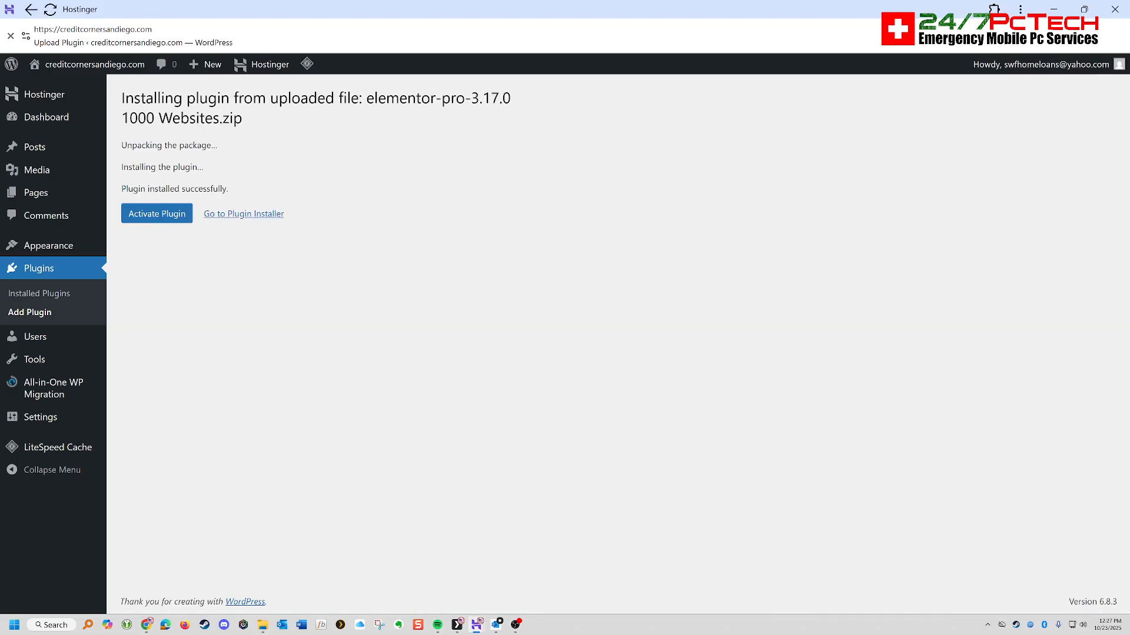
left_click(156, 214)
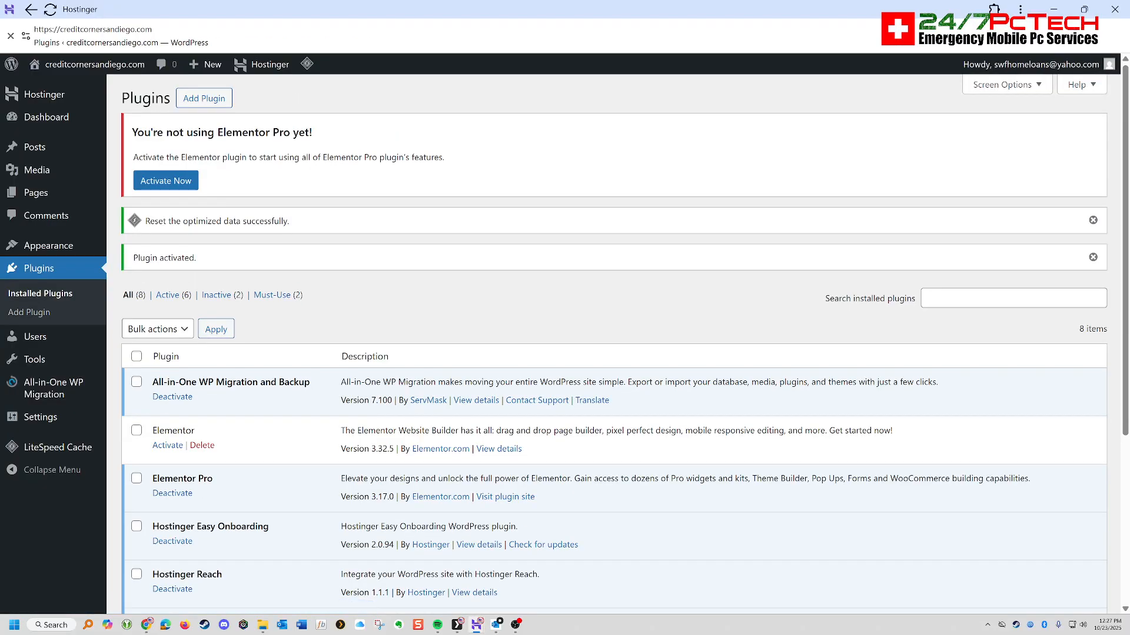
- Activate the Elementor plugin and connect the site to the Elementor account with its Agency Pro license
scroll(614, 353, "down", 3)
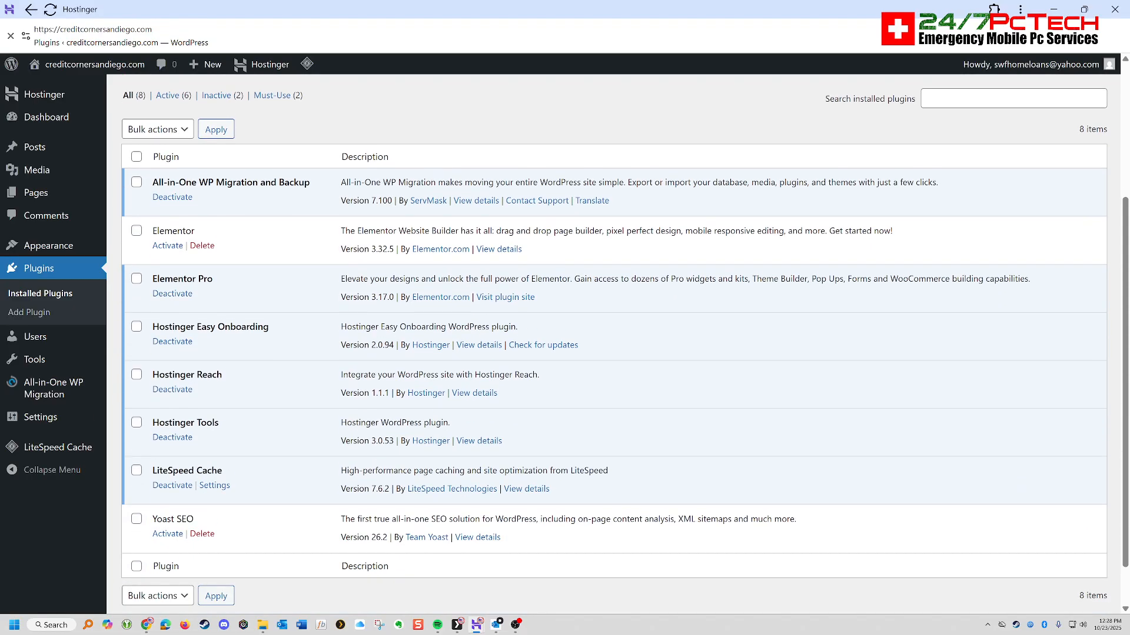
left_click(168, 245)
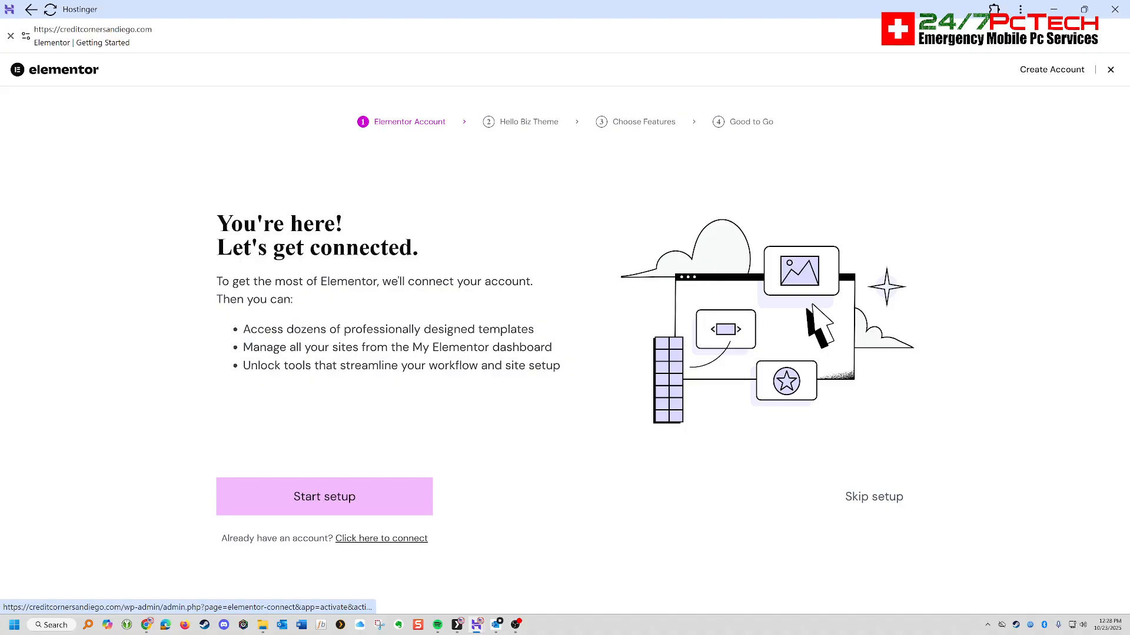
left_click(324, 496)
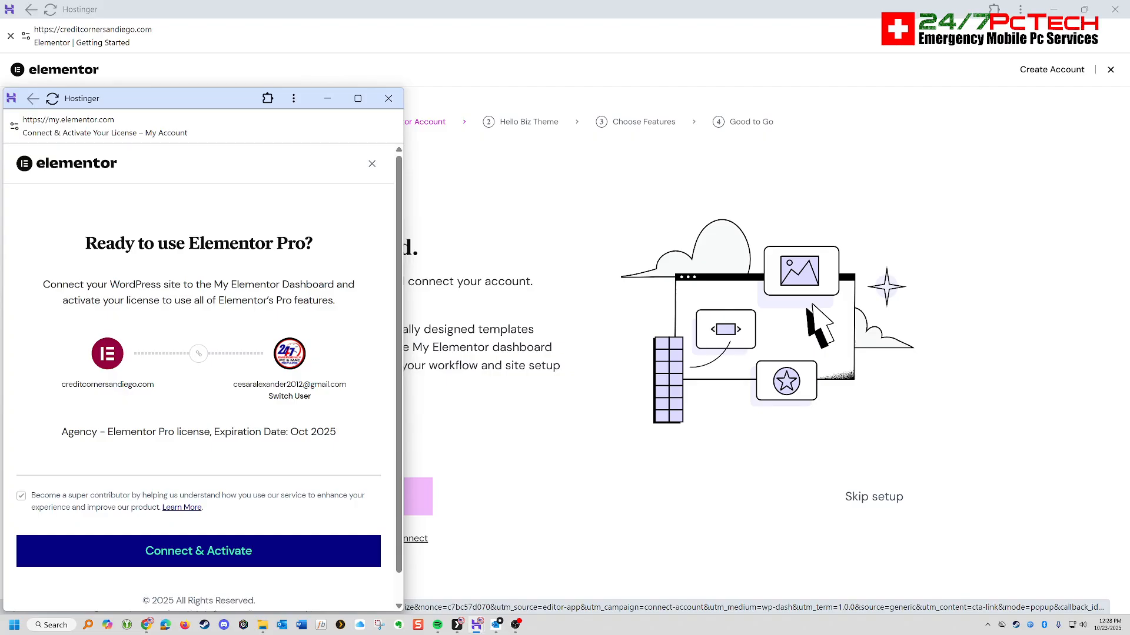
left_click(198, 551)
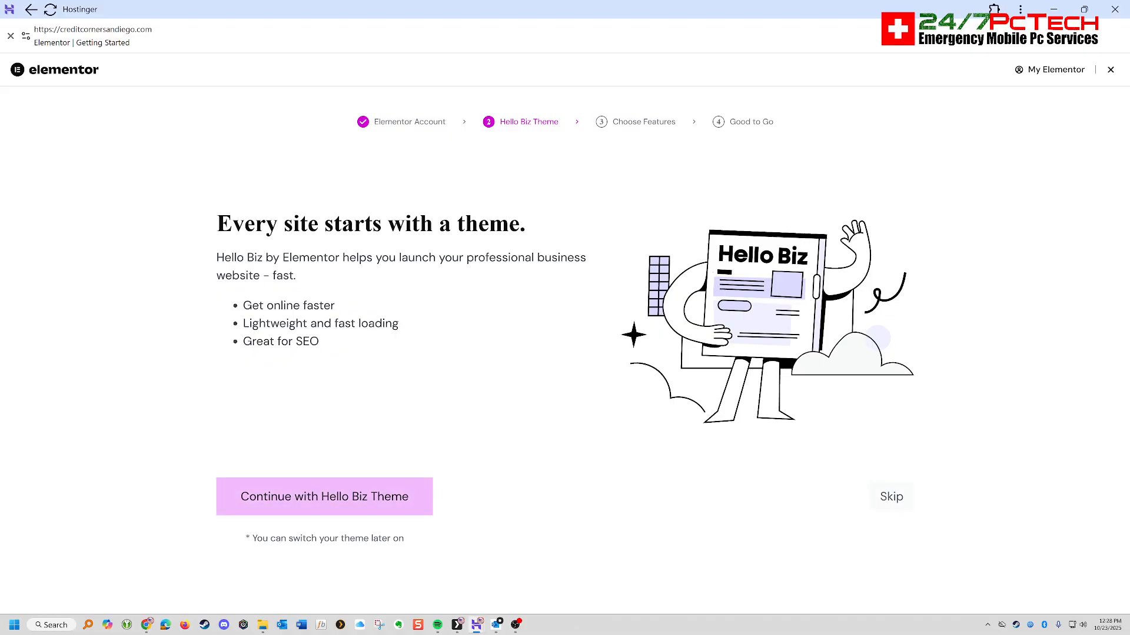
- Skip the Hello Biz theme, the Pro features selection and the getting-started choices in the Elementor setup
left_click(892, 497)
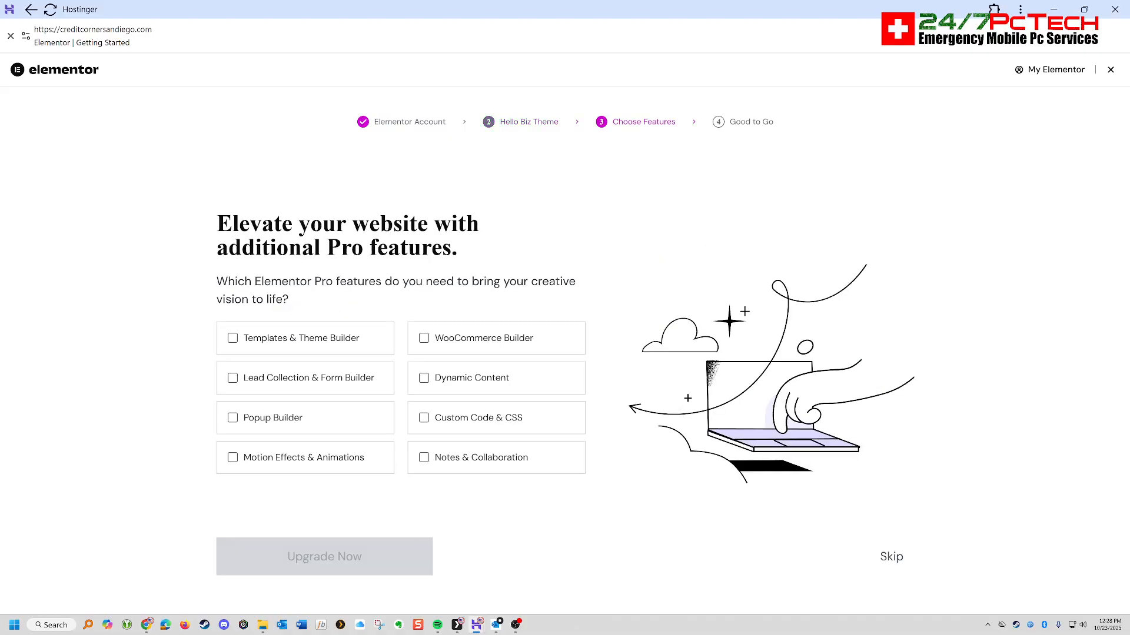
left_click(891, 557)
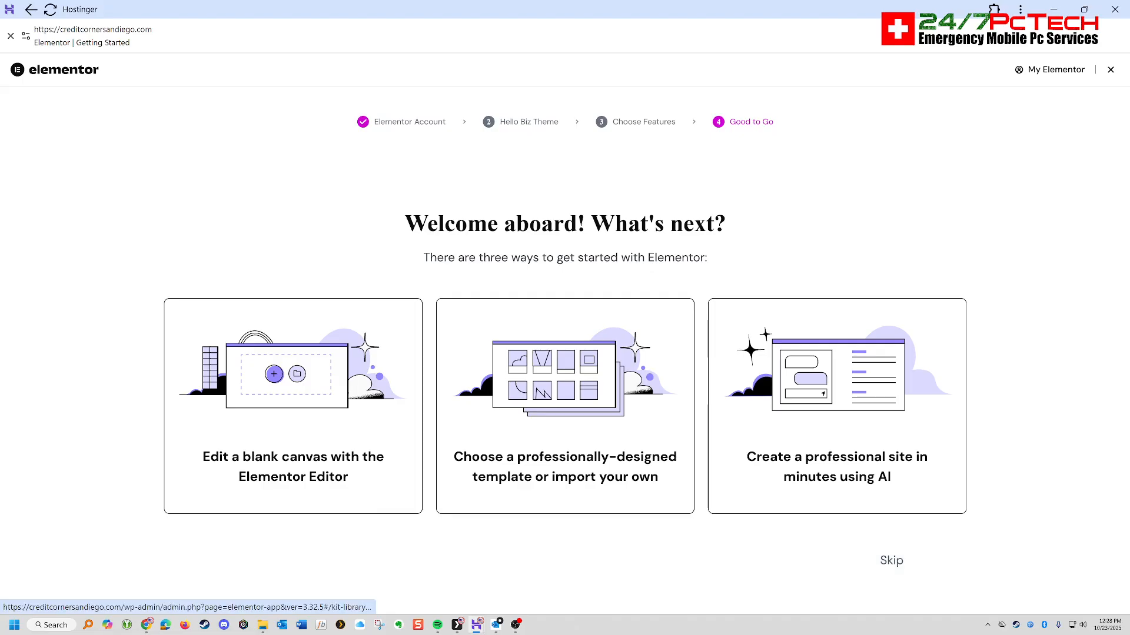
left_click(891, 560)
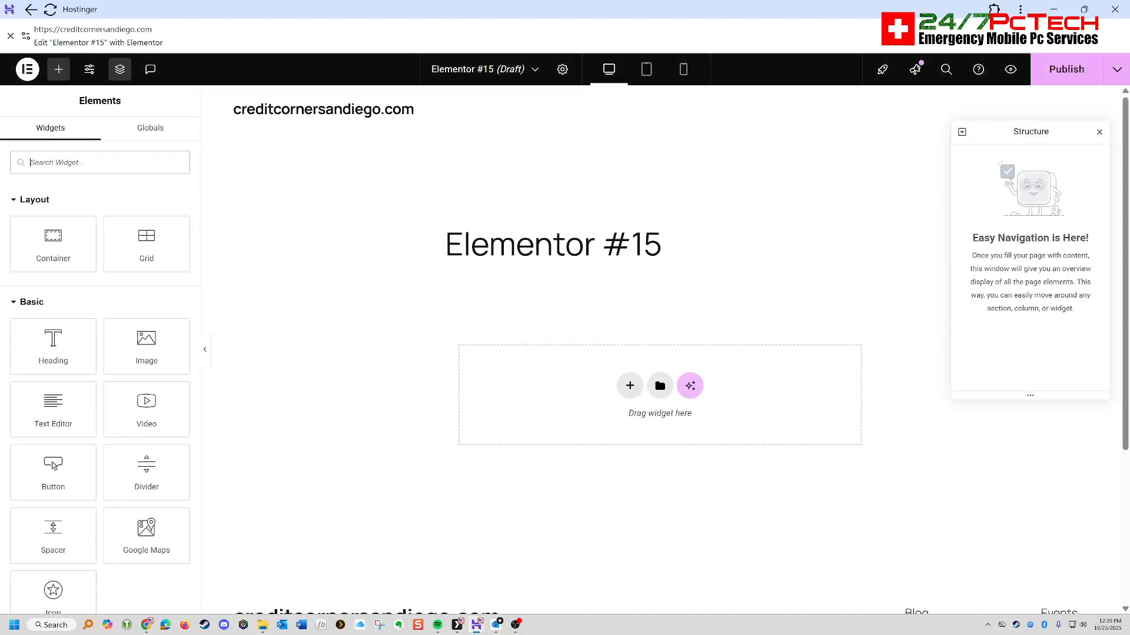
- Publish the blank Elementor draft and leave the editor for the Hostinger websites list
left_click(1066, 70)
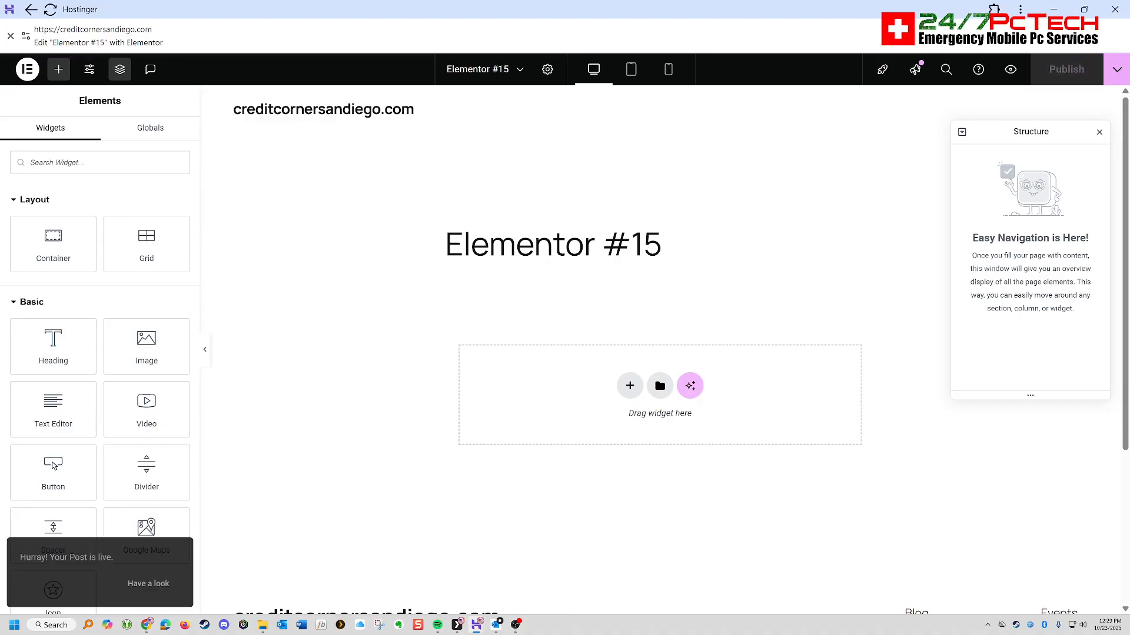
left_click(1099, 132)
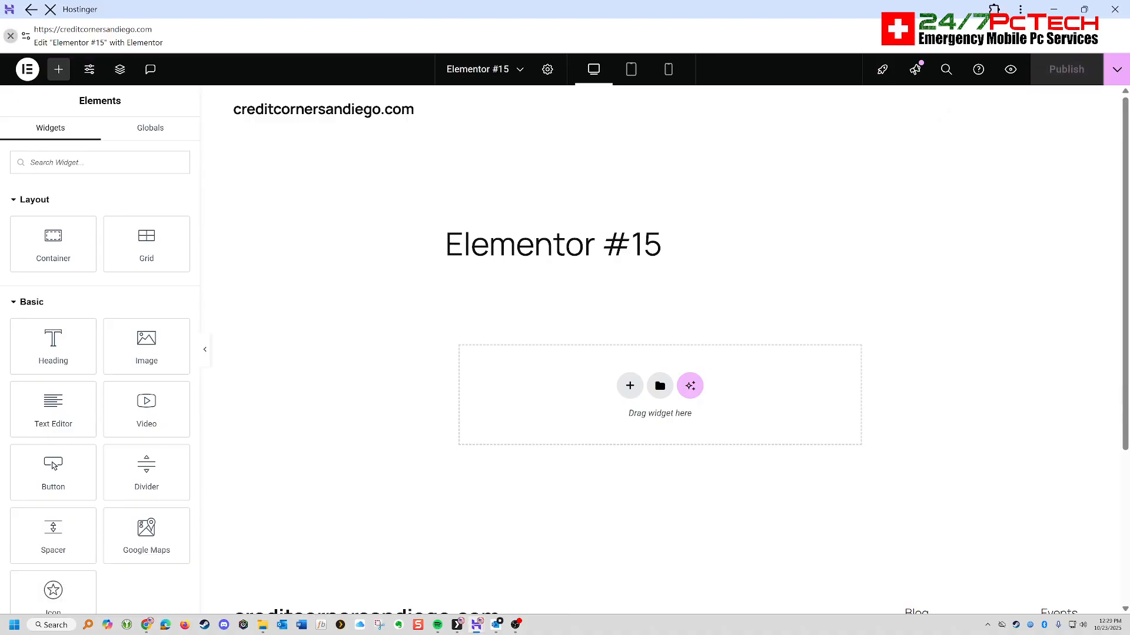
left_click(10, 36)
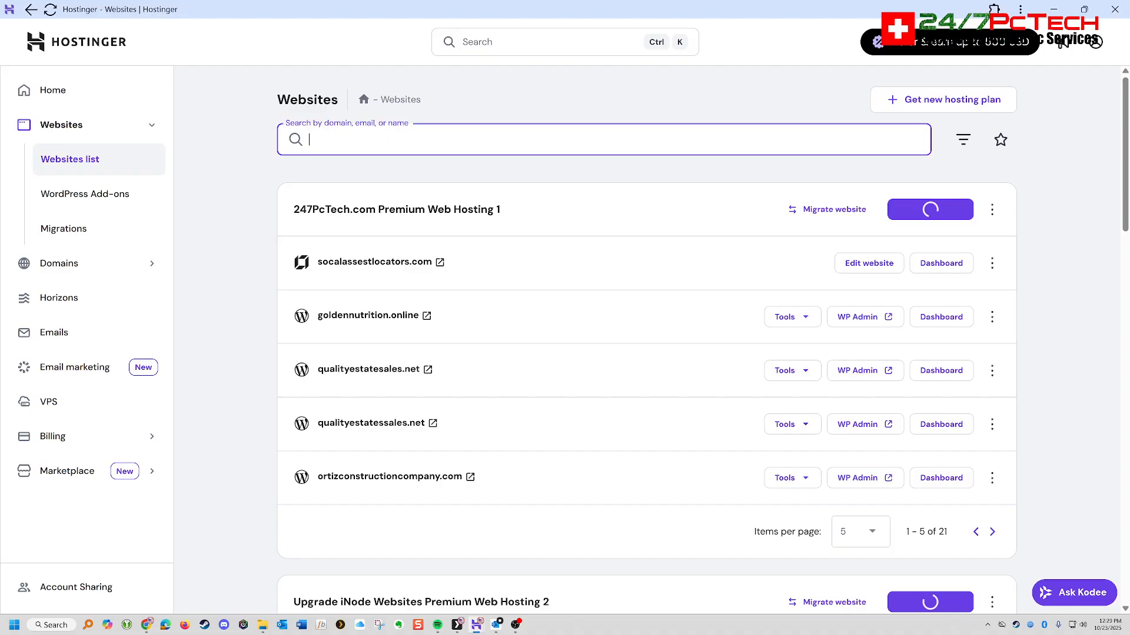
- Find creditcornersandiego.com by searching the websites list for "credit" and open its WordPress admin in a maximized Chrome window
type("credit")
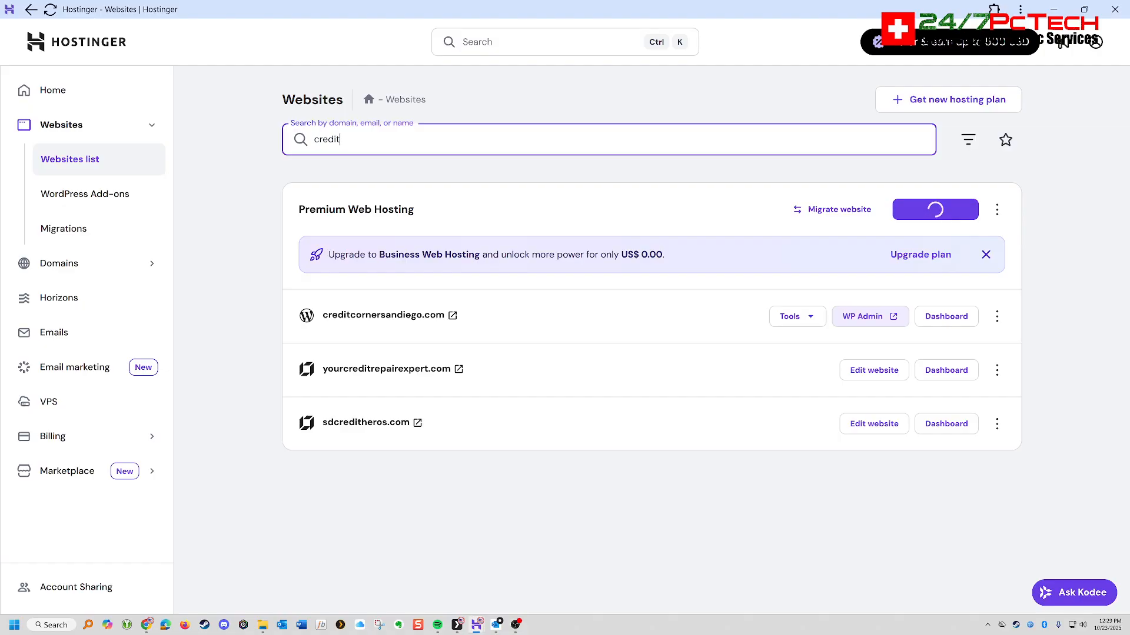
left_click(870, 316)
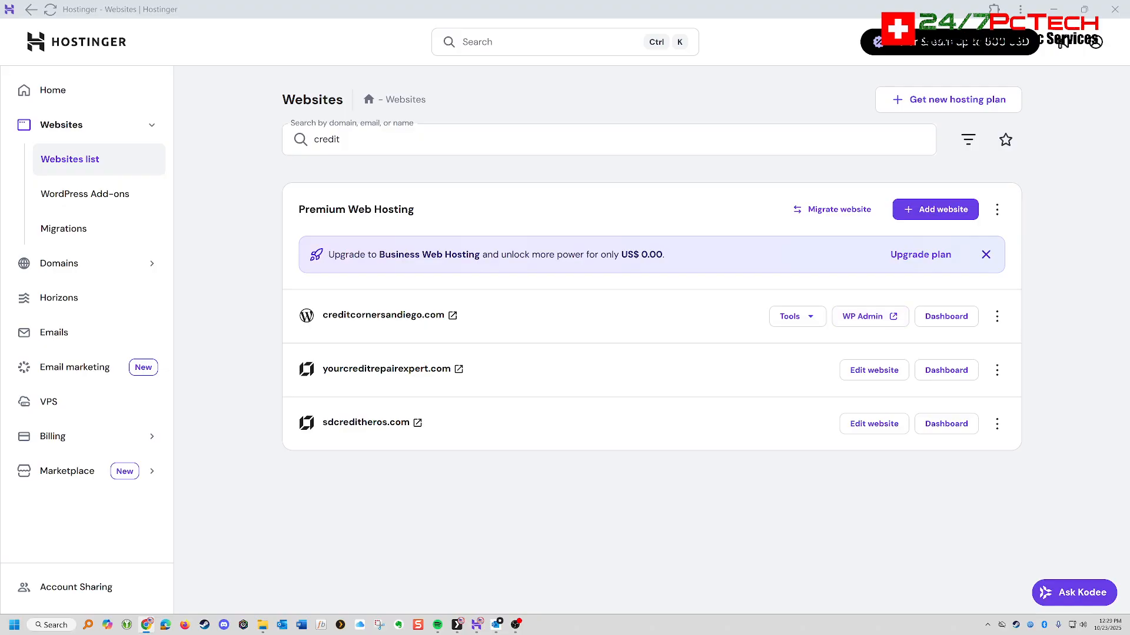
left_click_drag(0, 178, 496, 117)
left_click(1054, 10)
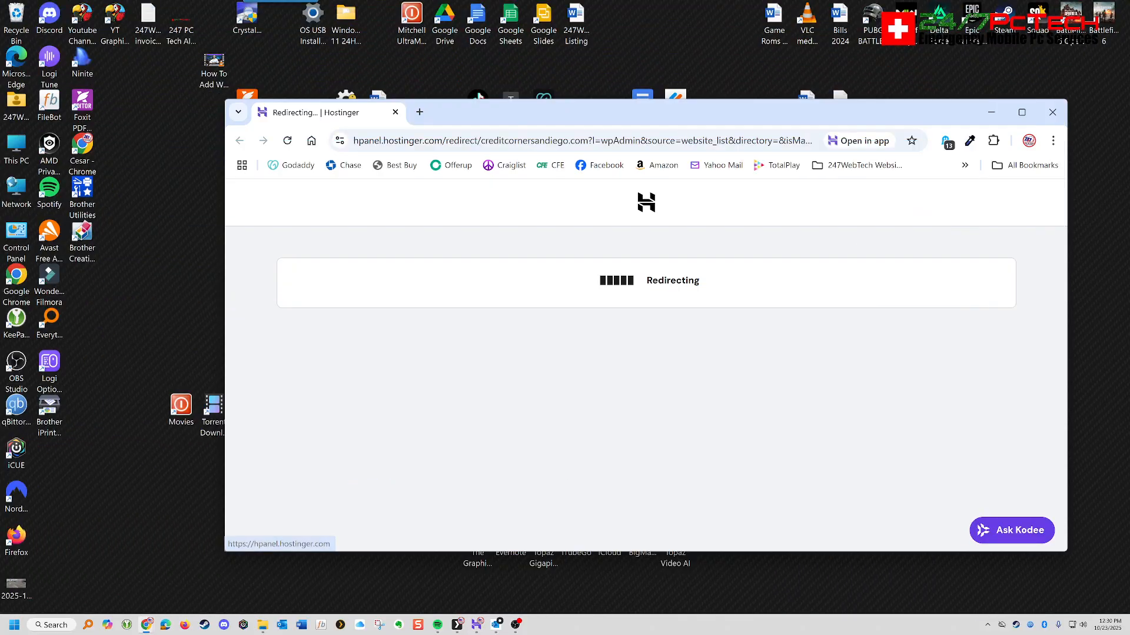
double_click(566, 110)
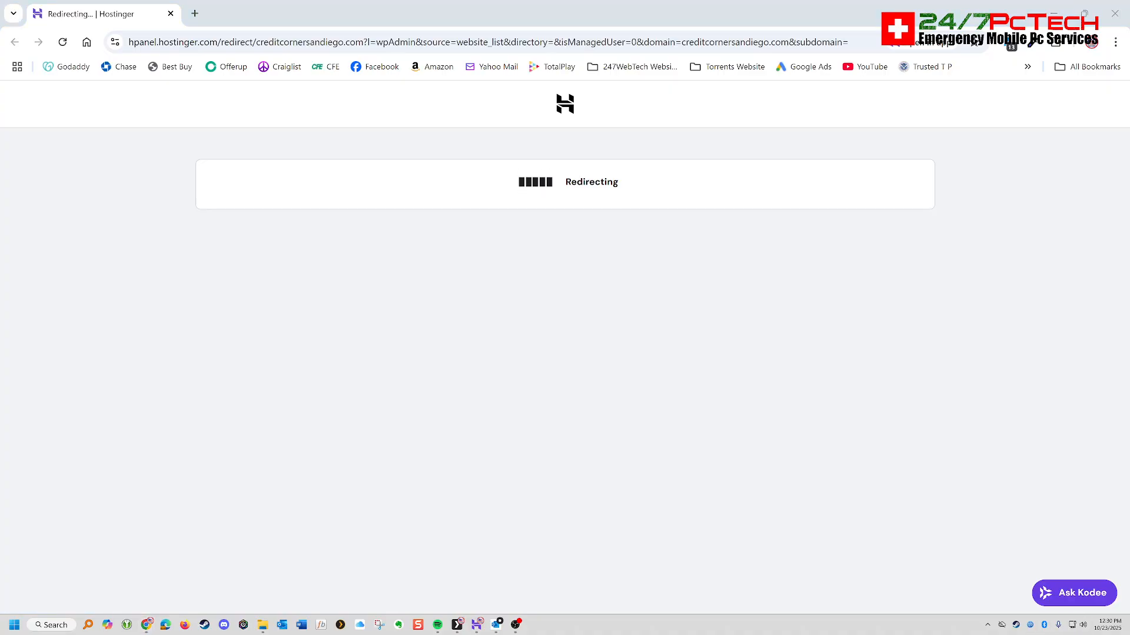
key("super+a")
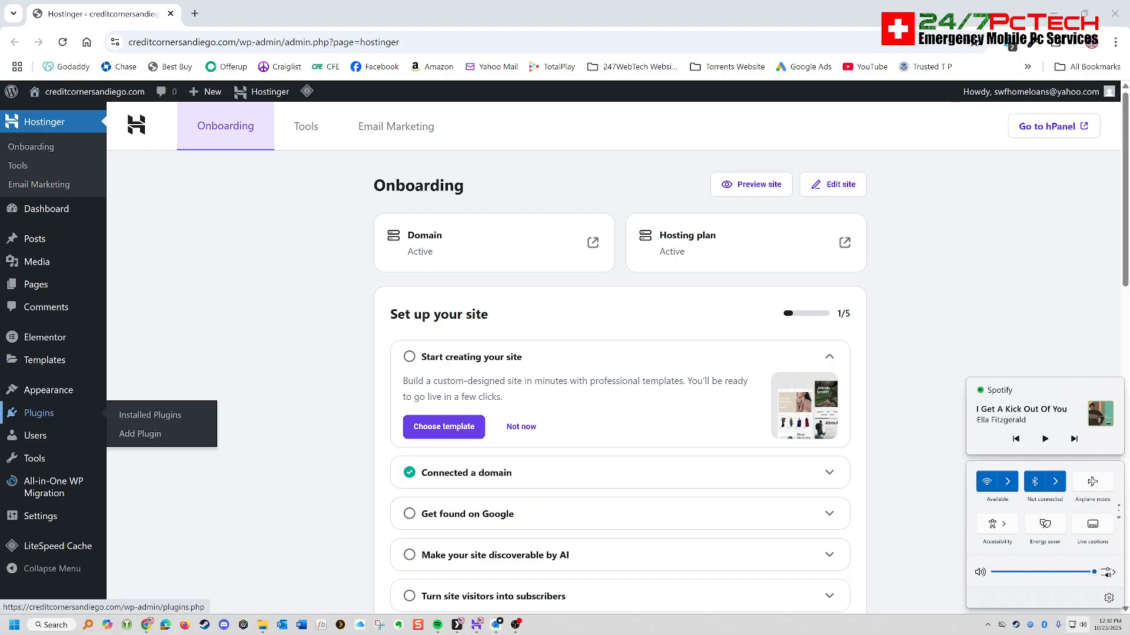
- Open the installed plugins list and check the activation status of each plugin, including Yoast SEO
left_click(39, 413)
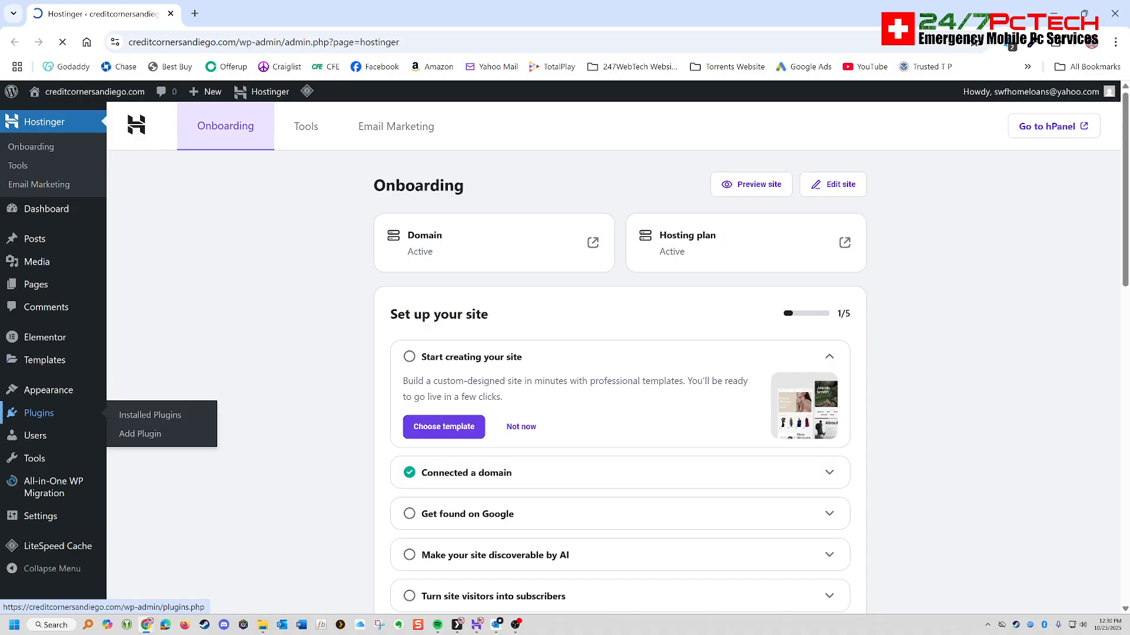
scroll(306, 383, "down", 3)
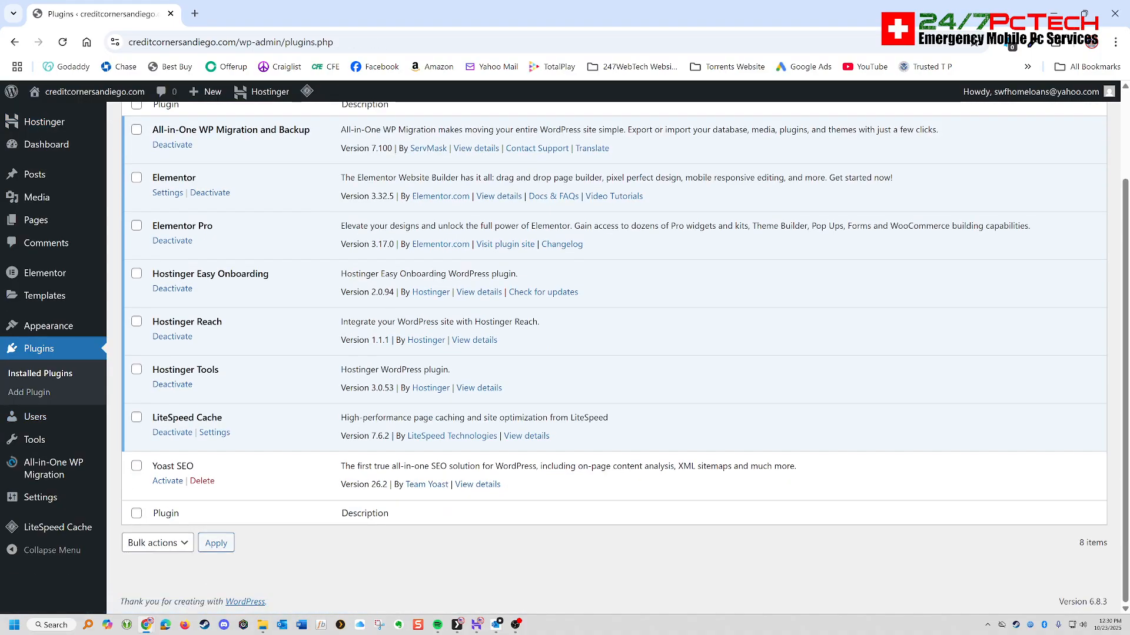
scroll(306, 382, "up", 3)
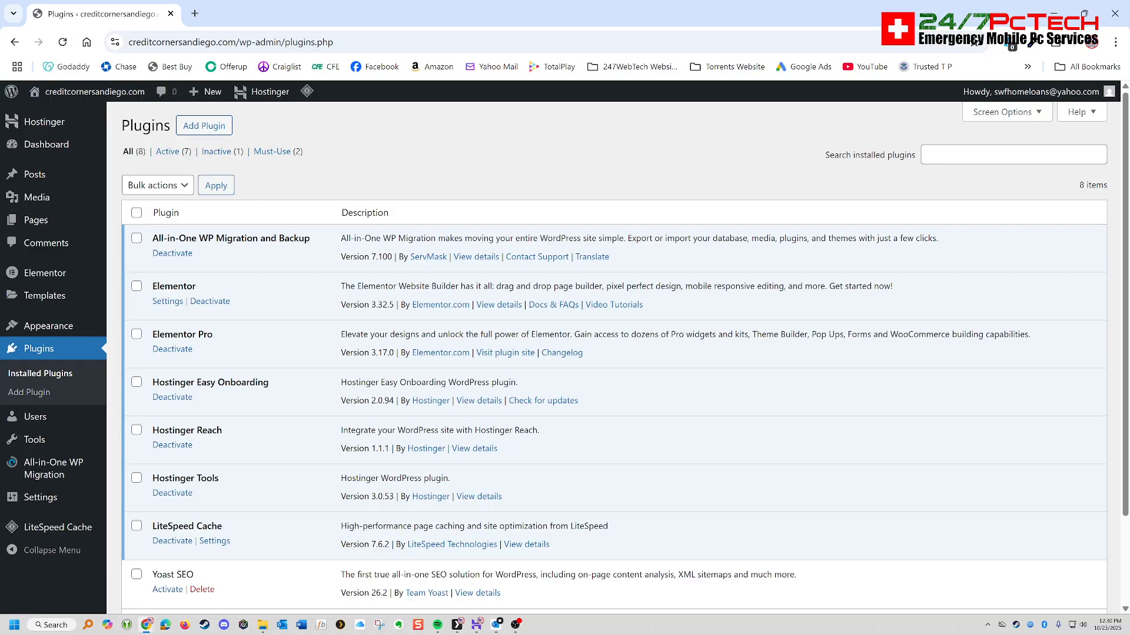
scroll(625, 353, "down", 2)
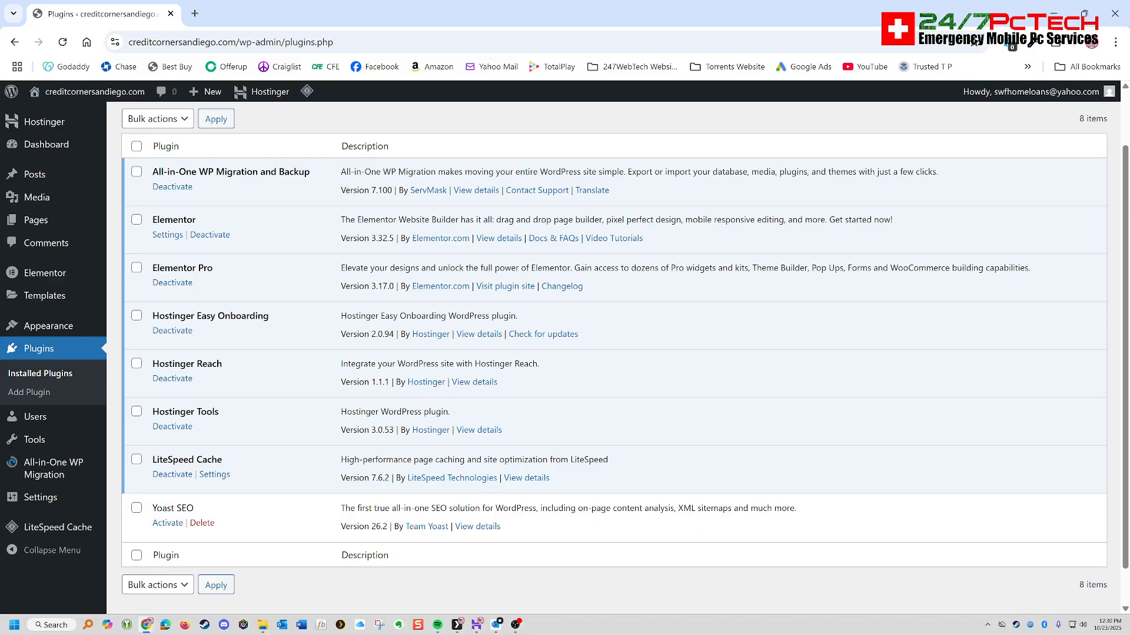
scroll(625, 353, "down", 1)
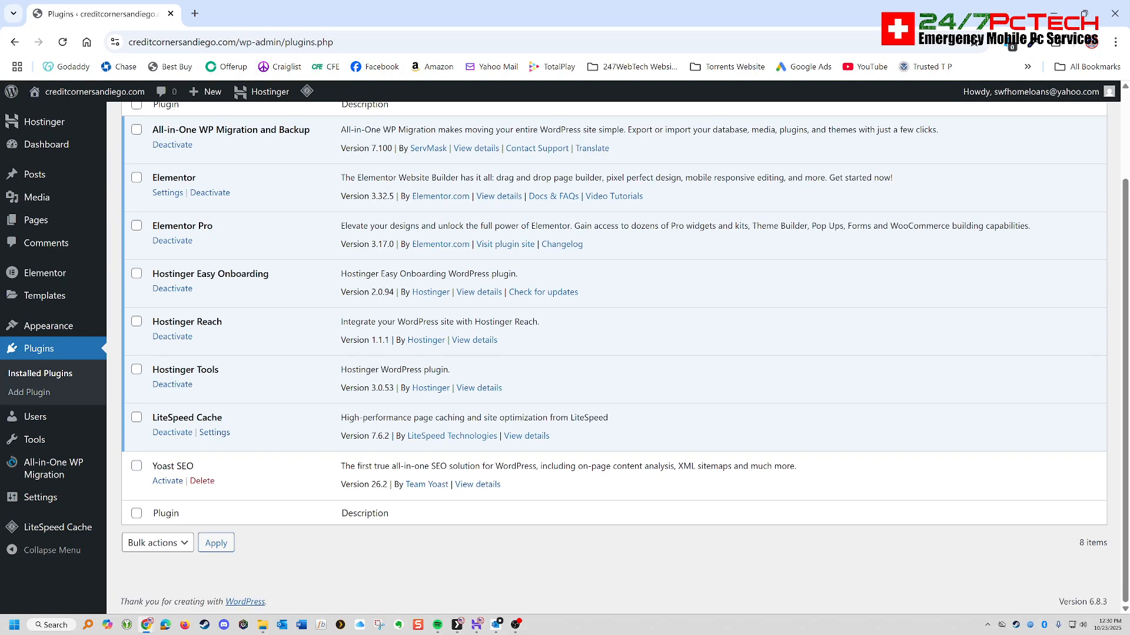
left_click_drag(152, 466, 194, 466)
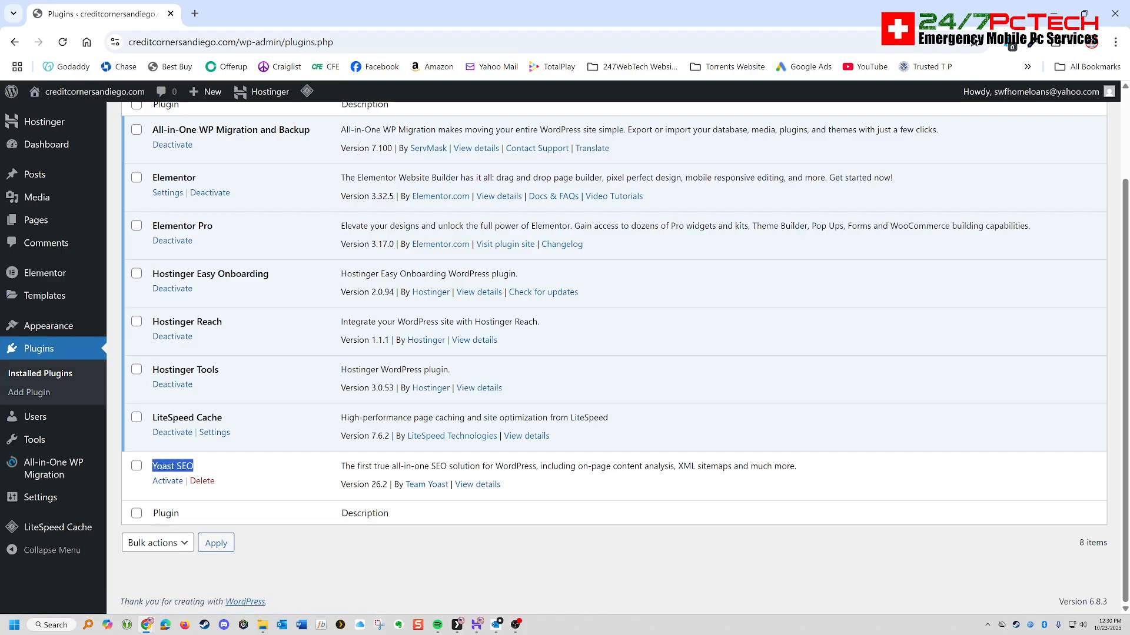
scroll(612, 353, "up", 3)
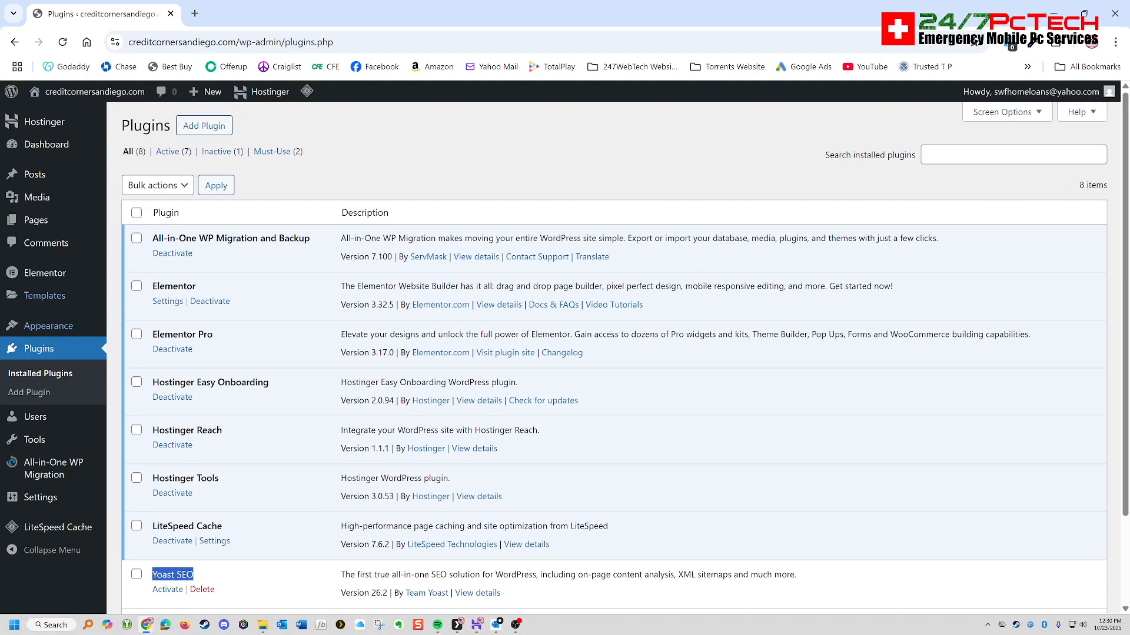
- Delete the installed Twenty Twenty-Four theme from the site's themes and confirm its removal
mouse_move(35, 417)
mouse_move(49, 326)
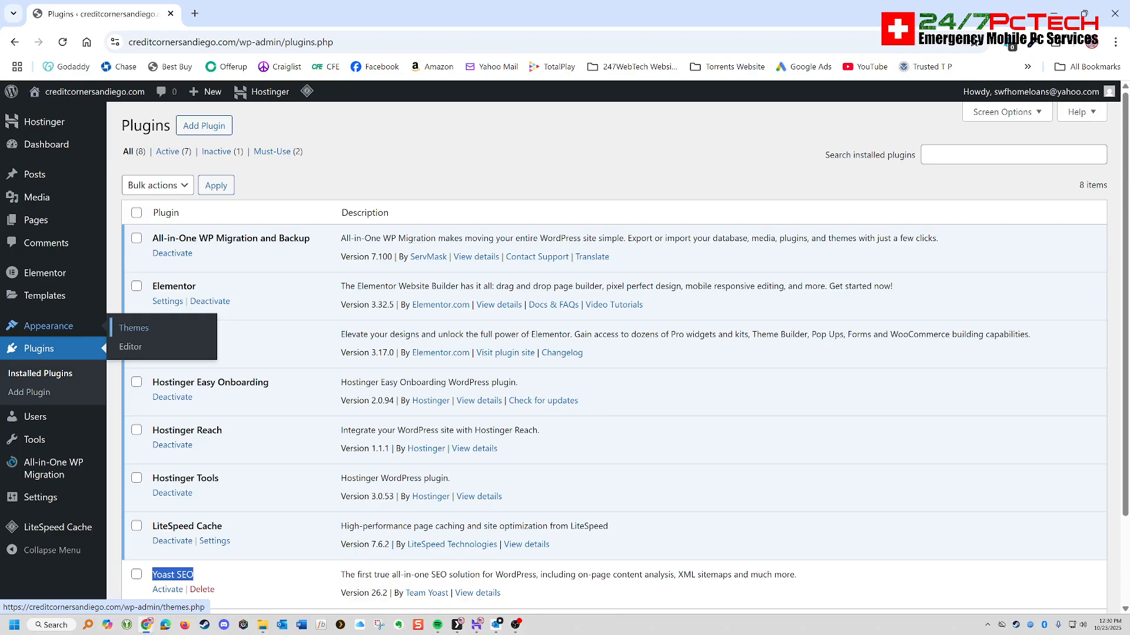
left_click(135, 328)
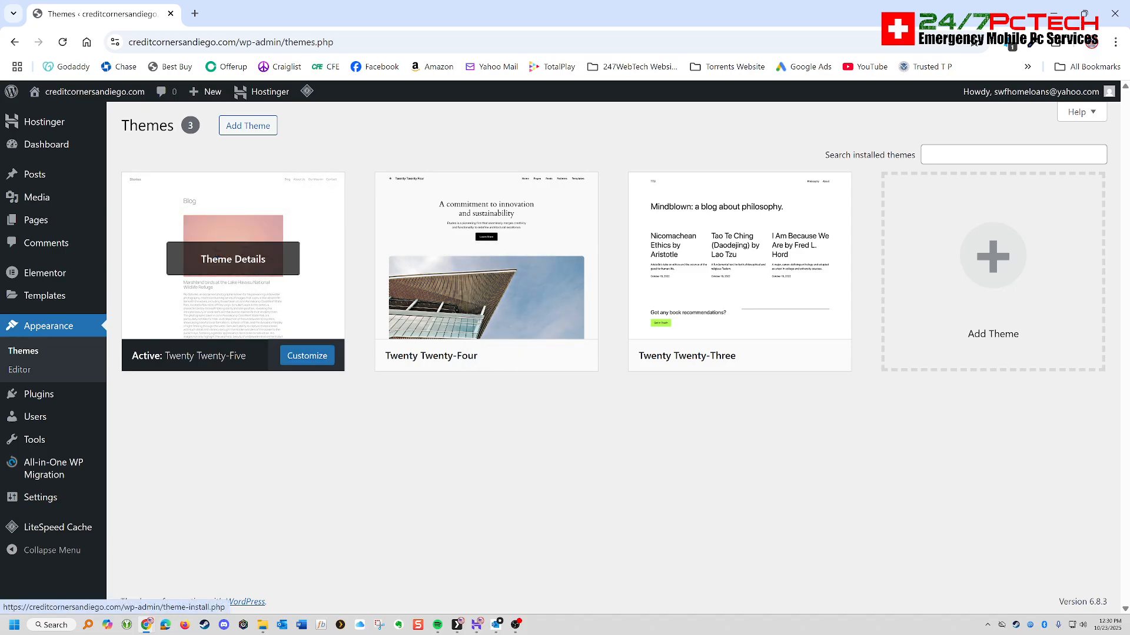
left_click(488, 257)
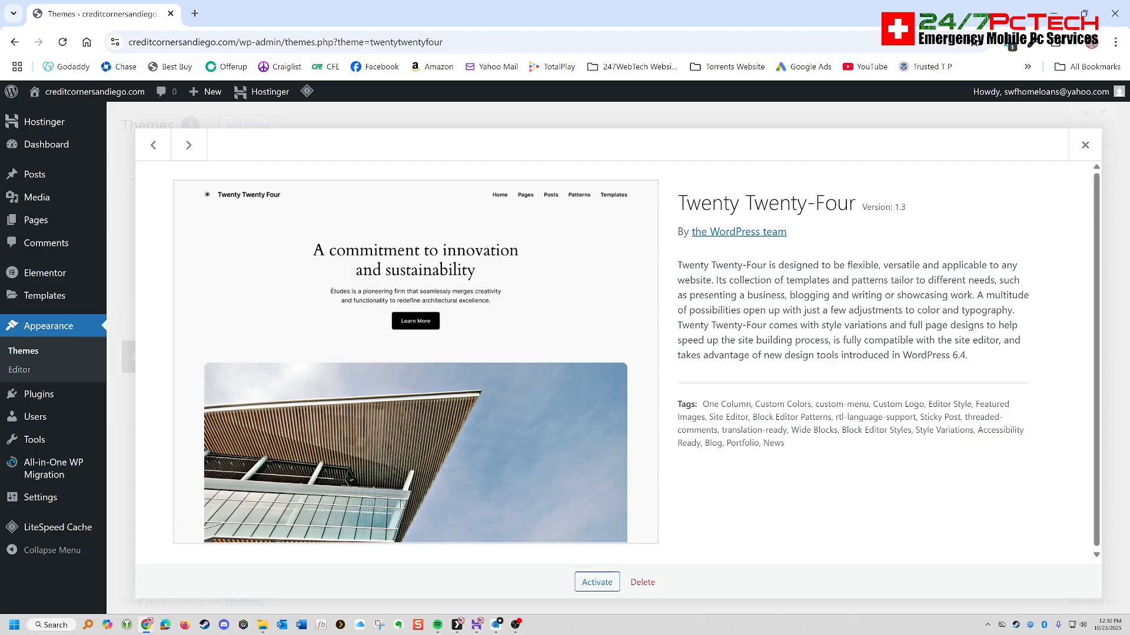
left_click(642, 582)
key("Return")
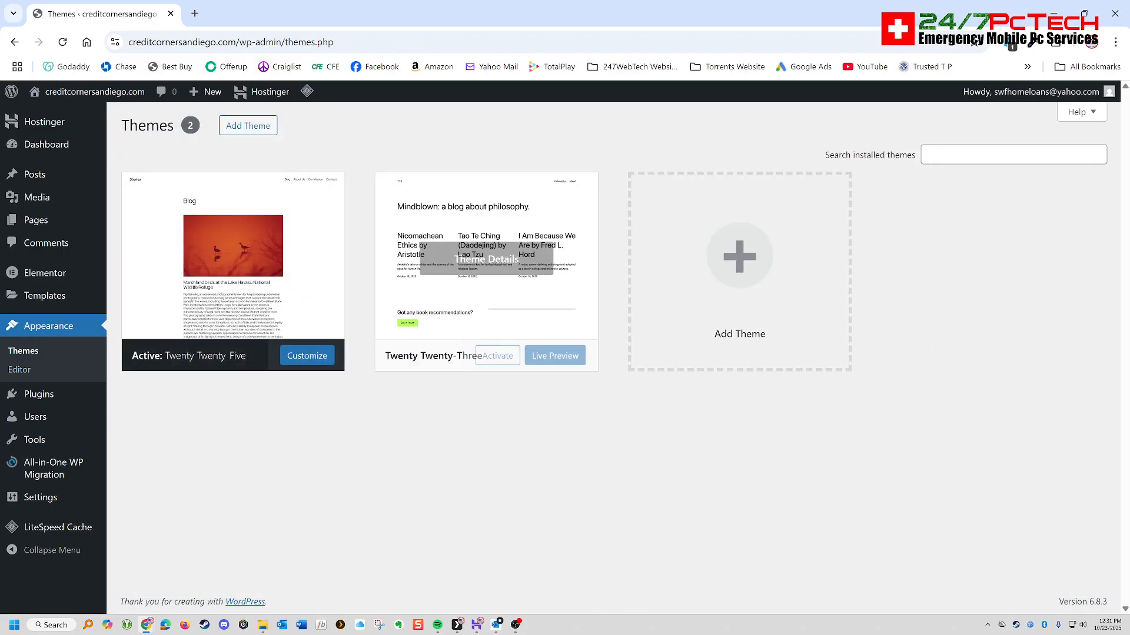
- Delete the installed Twenty Twenty-Three theme and confirm its removal
left_click(488, 258)
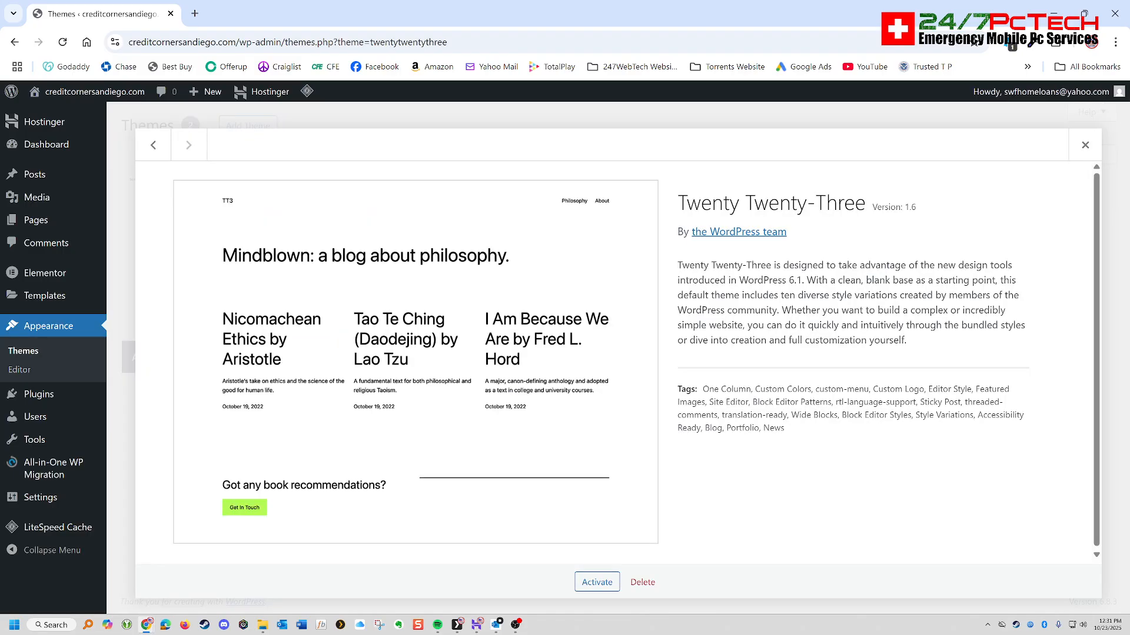
left_click(642, 582)
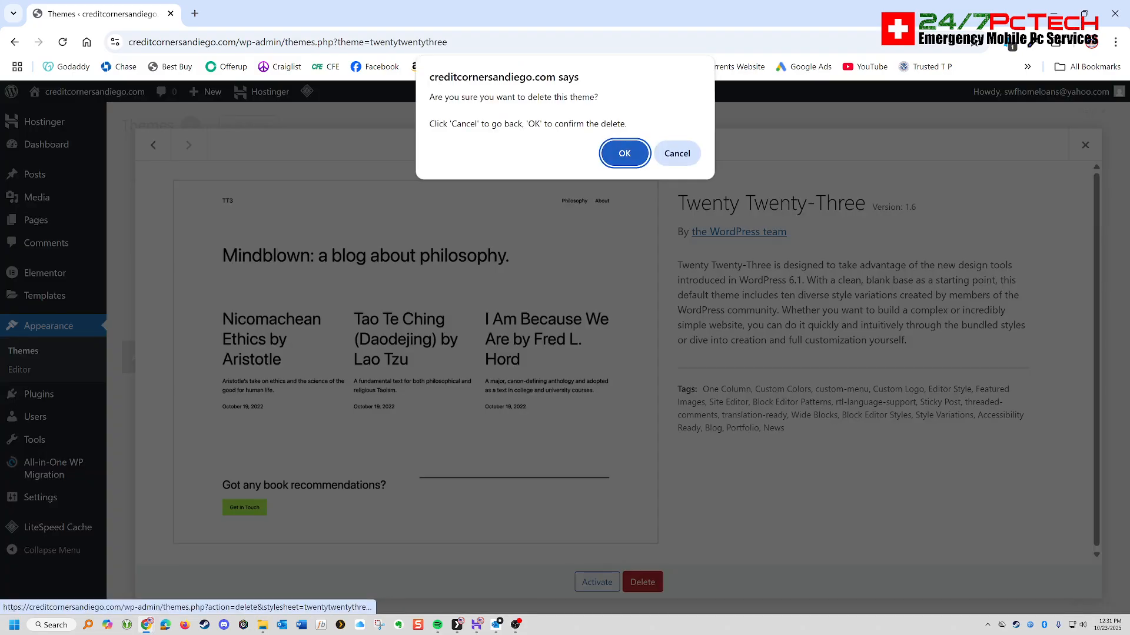
left_click(625, 152)
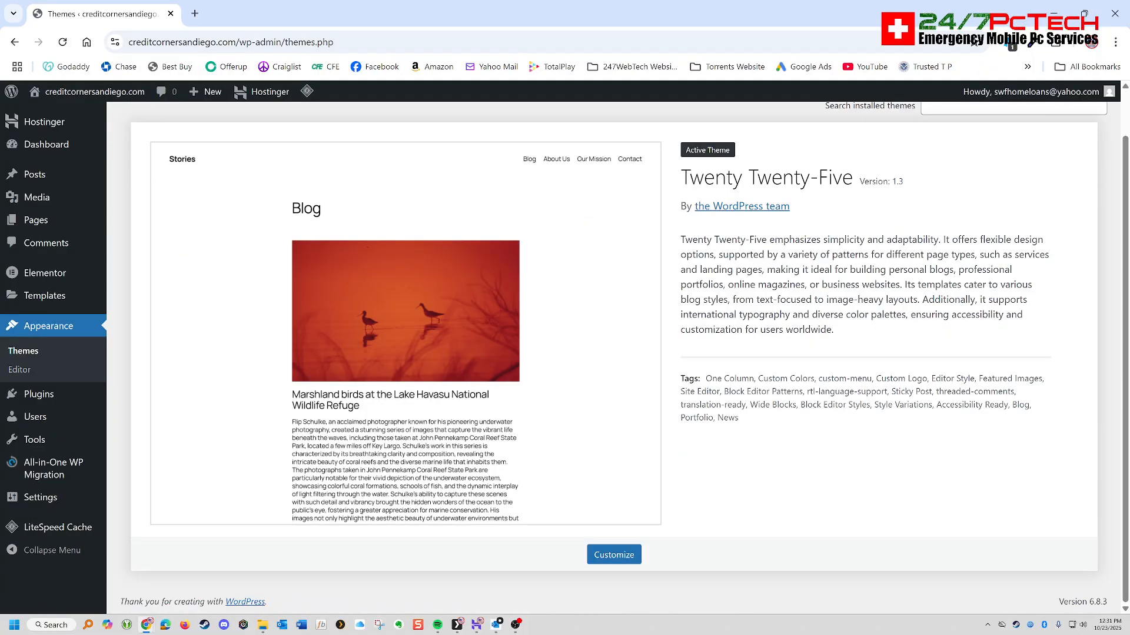
- Install the Hello Elementor theme from the popular themes and activate it on the site
scroll(624, 353, "up", 1)
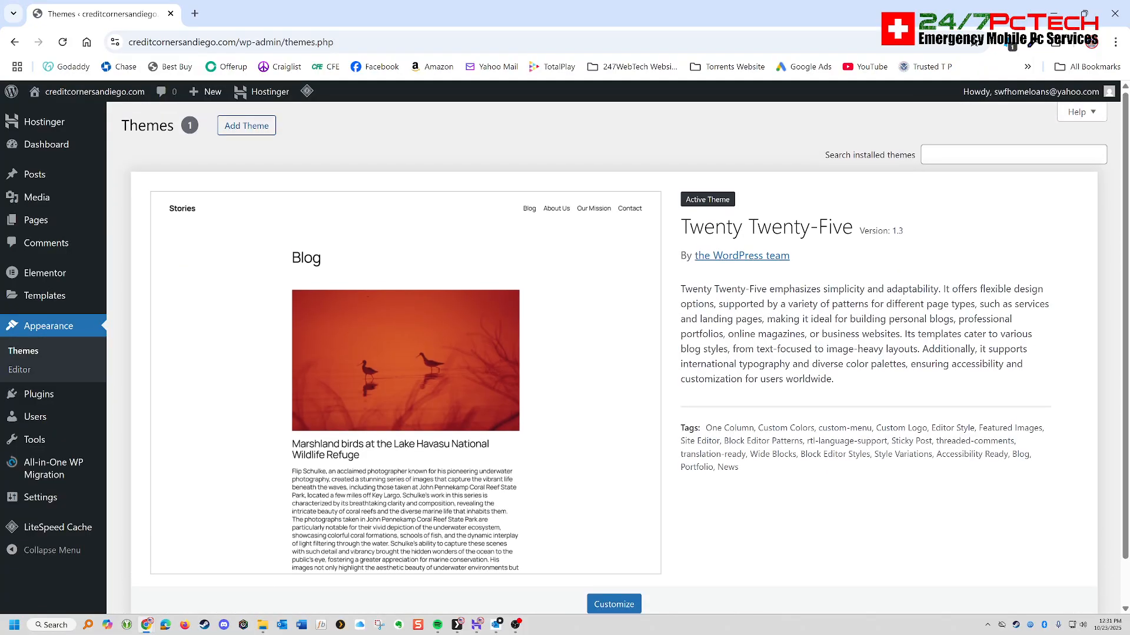
left_click(247, 126)
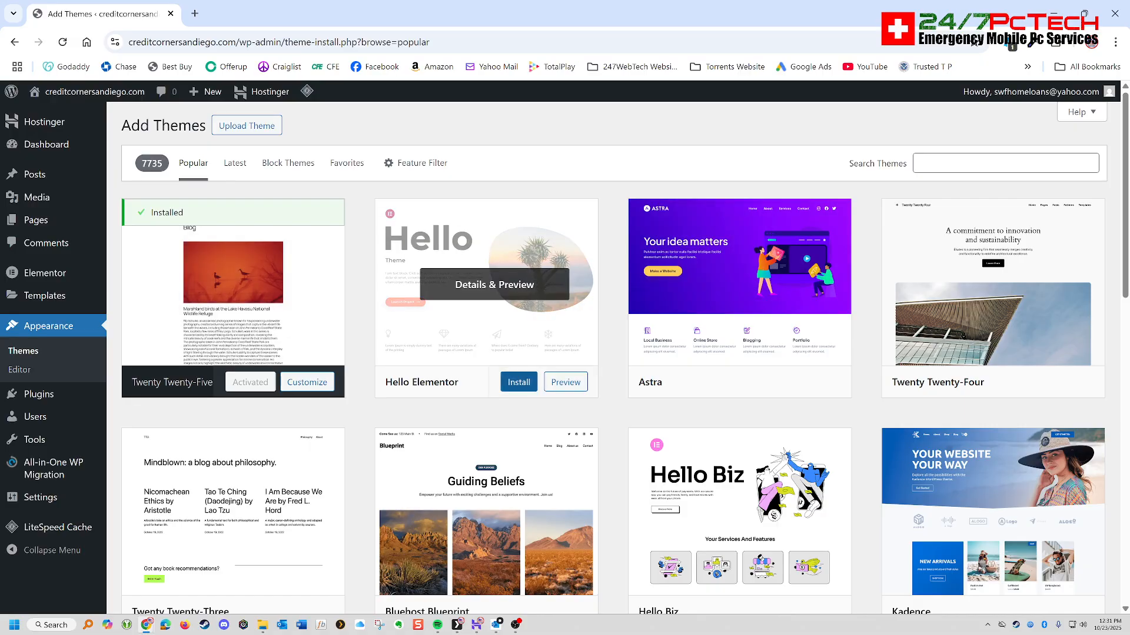
left_click(519, 382)
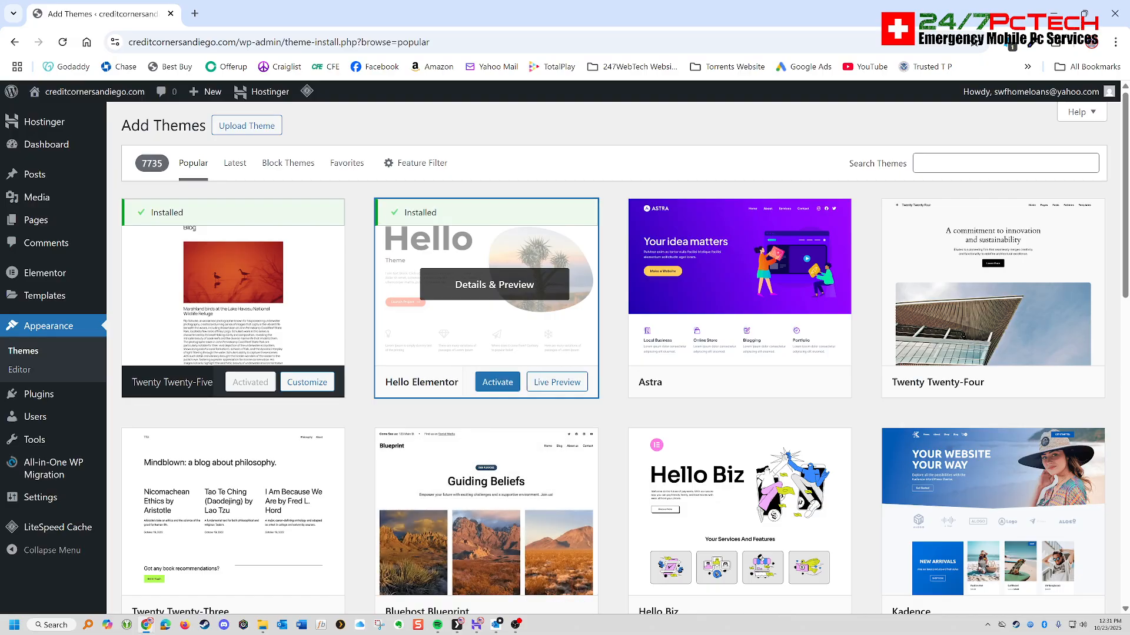
left_click(497, 382)
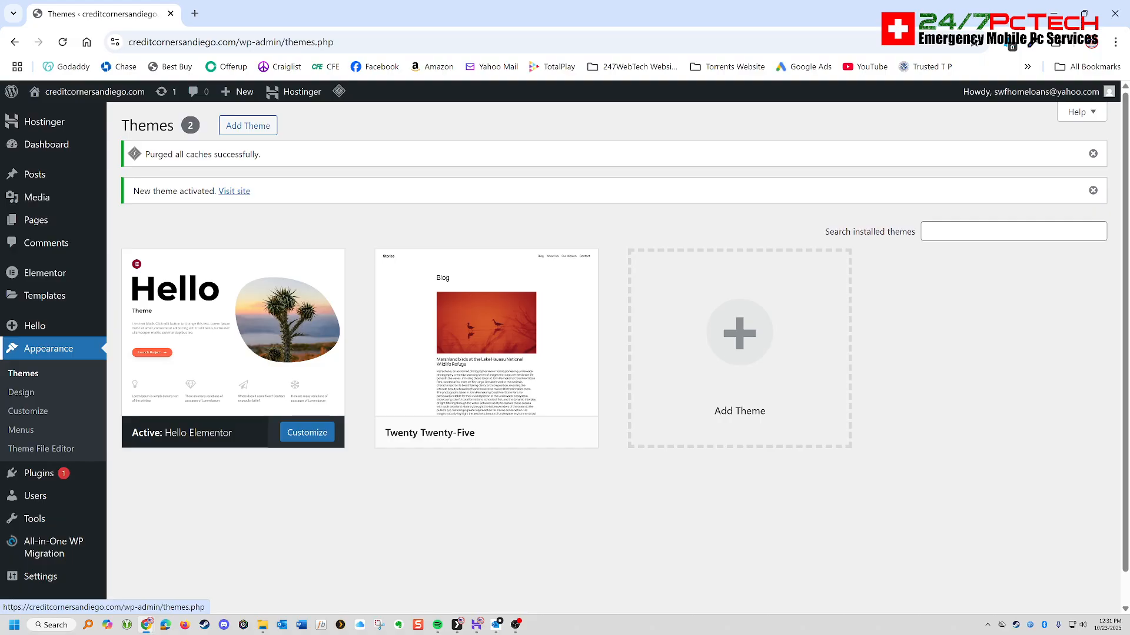
- Start a new navigation menu and name it "Credit Corner Menu"
left_click(21, 429)
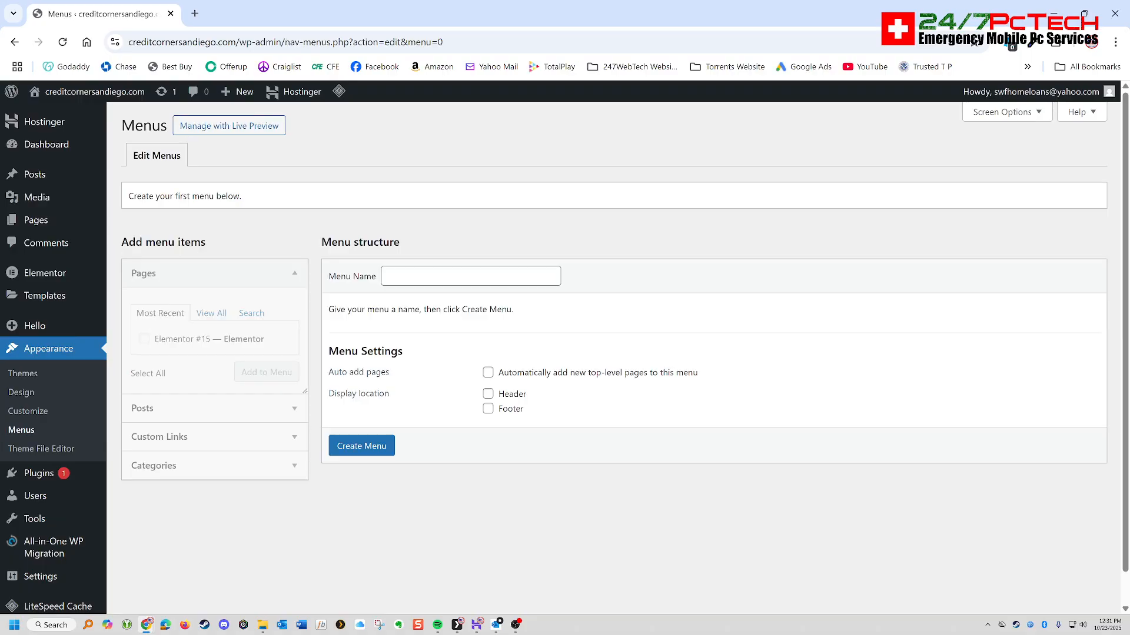
left_click(471, 276)
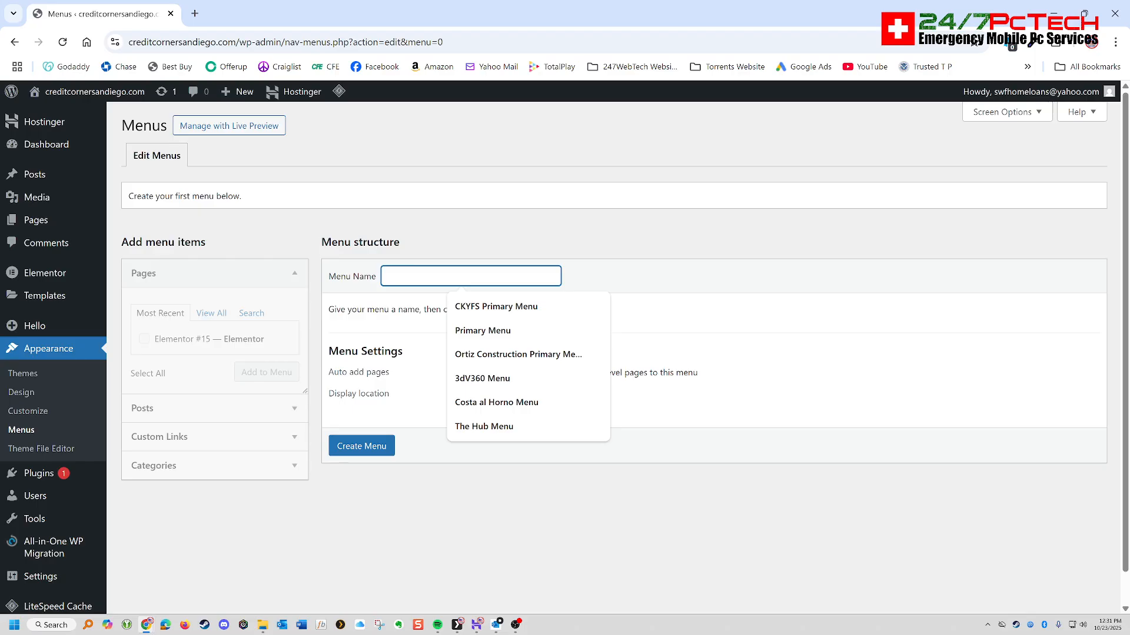
type("Credit")
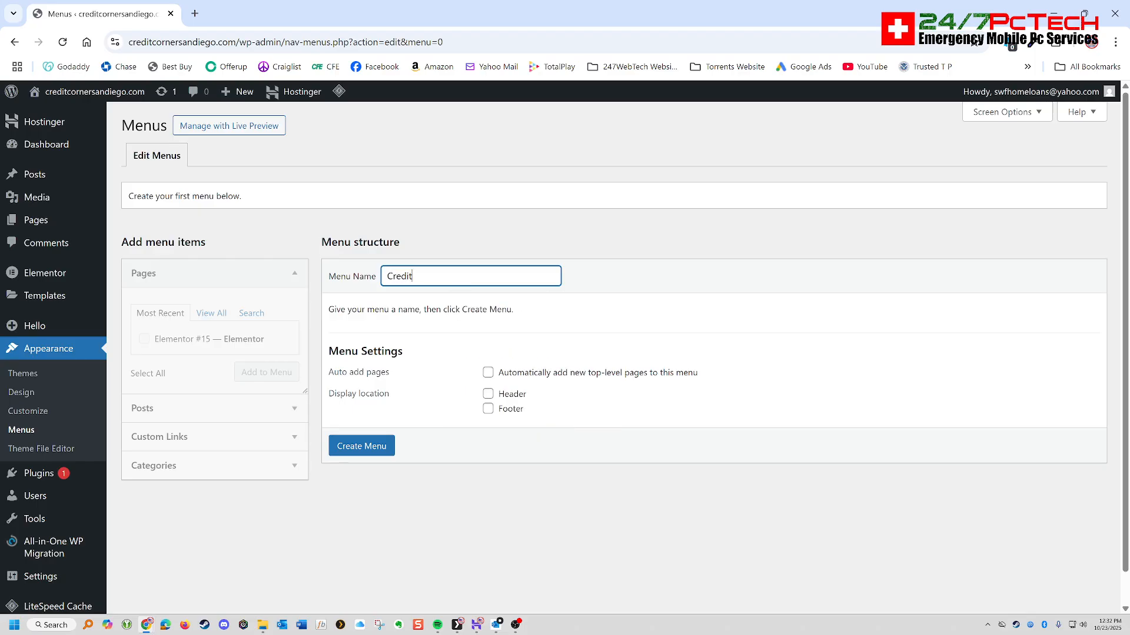
type(" Corner Menu")
- Enable automatic adding of new top-level pages, assign the menu to the Header and Footer locations, and create it
key("Tab")
key("space")
key("Tab")
key("space")
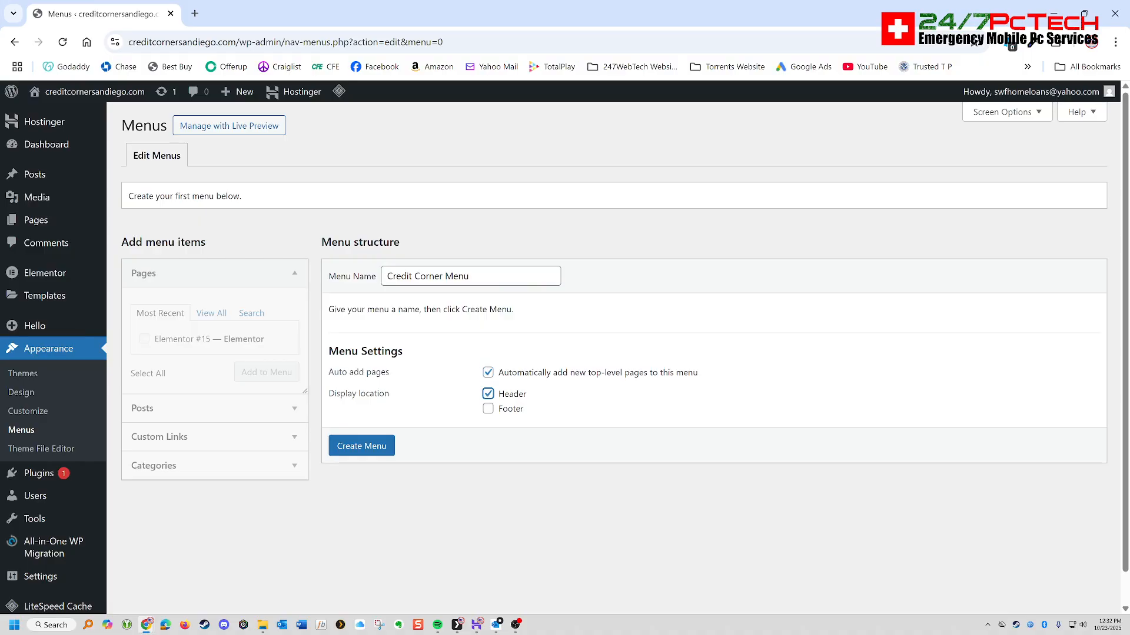
key("Tab")
key("space")
key("Tab")
key("Return")
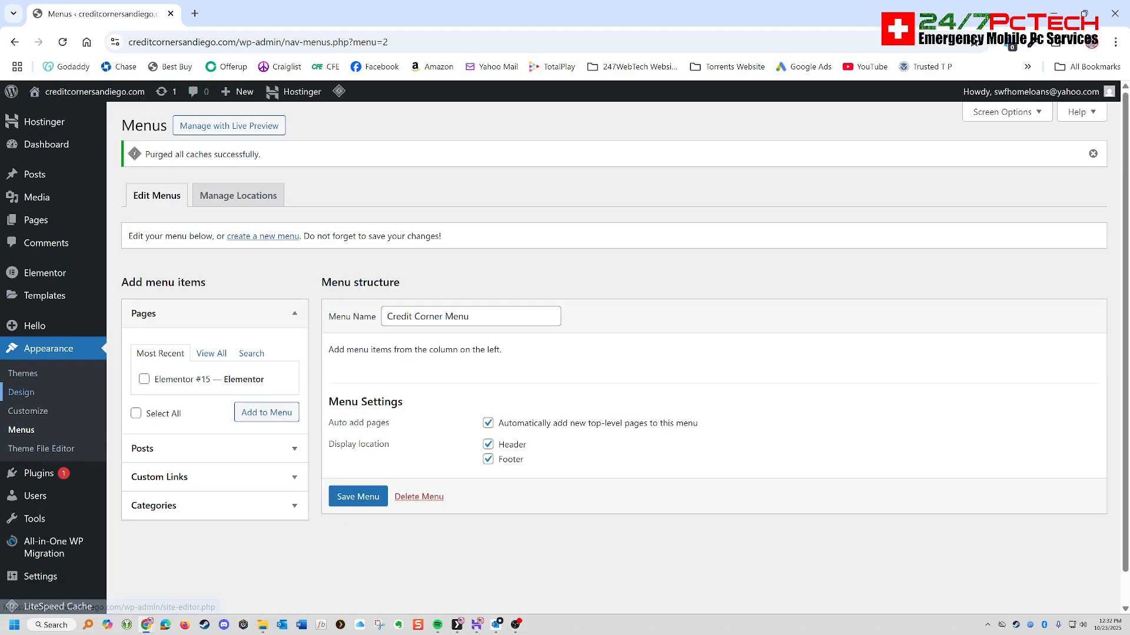
- Open the site's general settings and bring up the existing sdcreditcorner.com site to read its page title
mouse_move(41, 577)
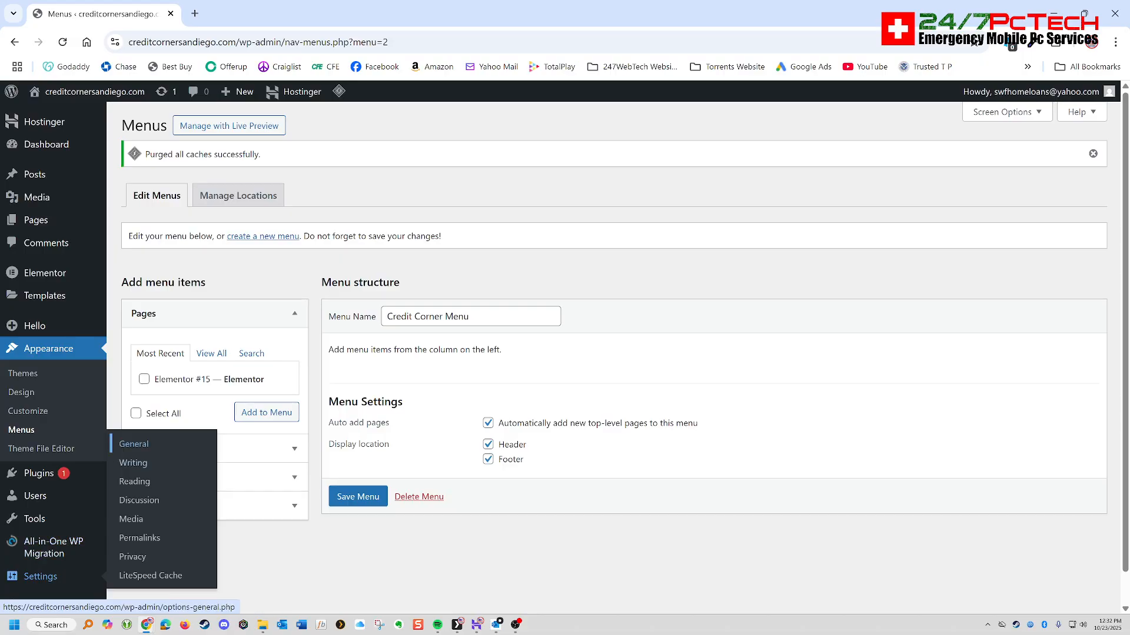
left_click(133, 463)
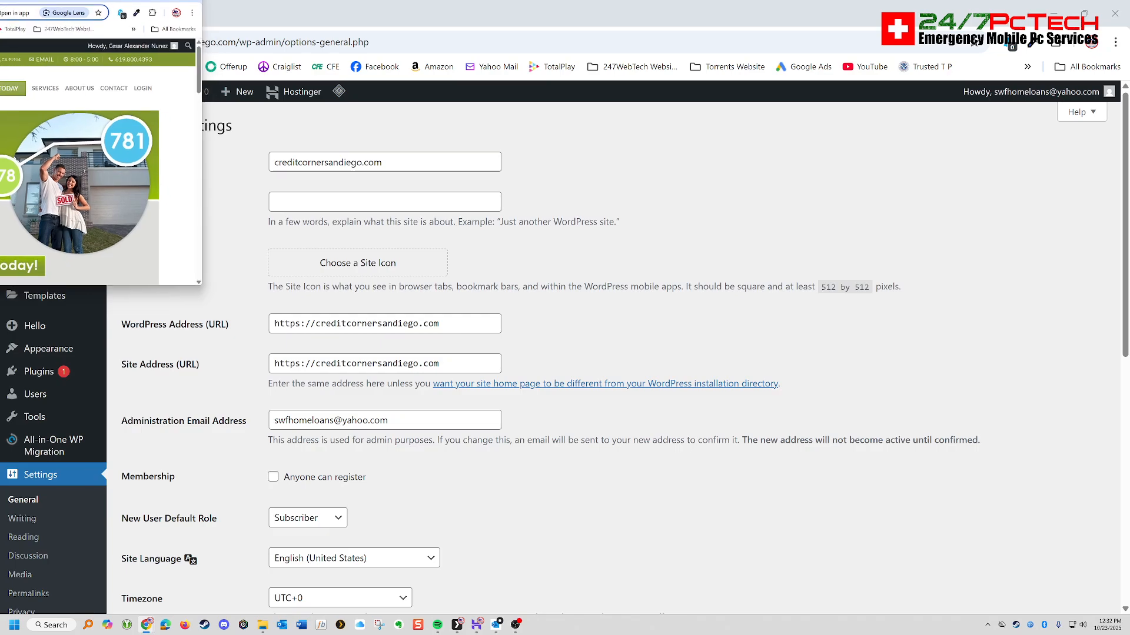
left_click_drag(0, 7, 634, 236)
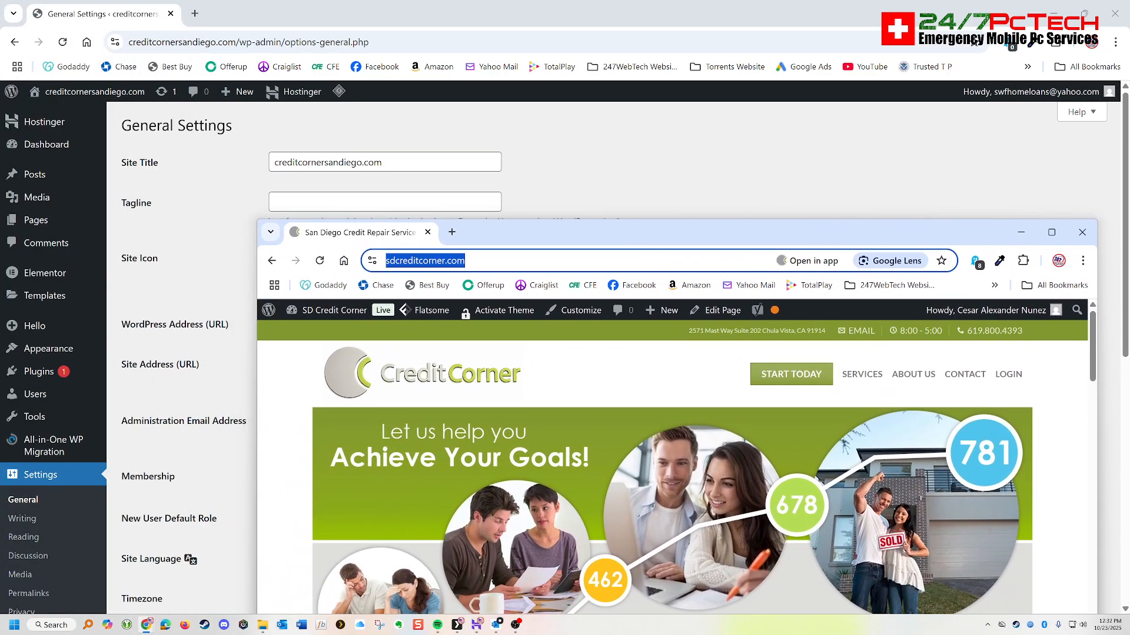
left_click(518, 260)
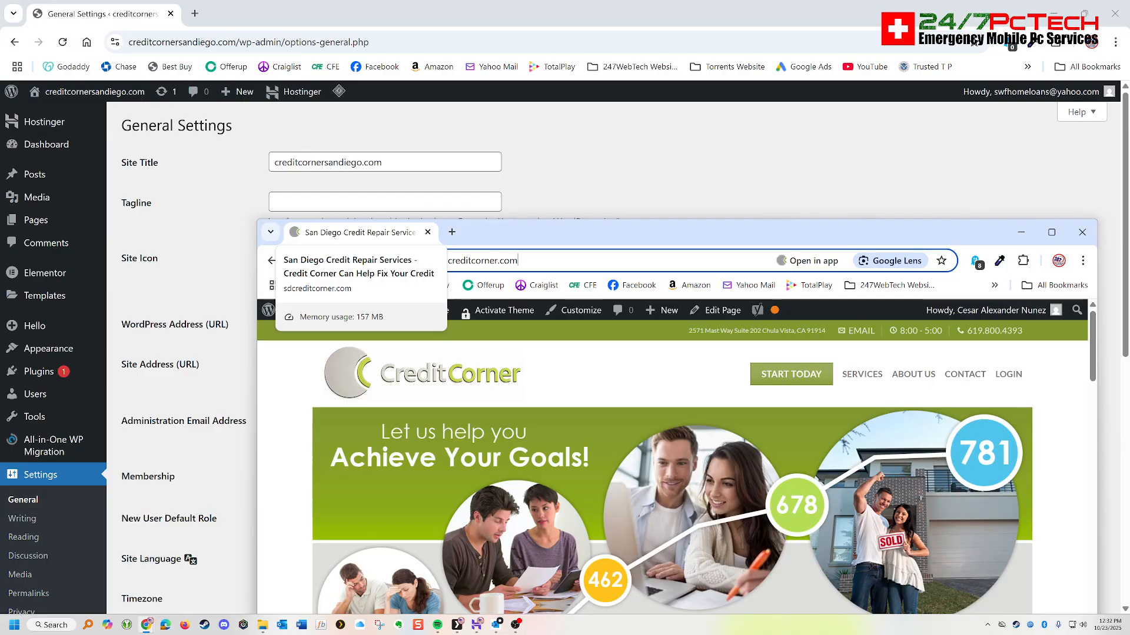
- Change the site title to "San Diego Credit Repair Services | Creditcornersandiego.com"
left_click(275, 162)
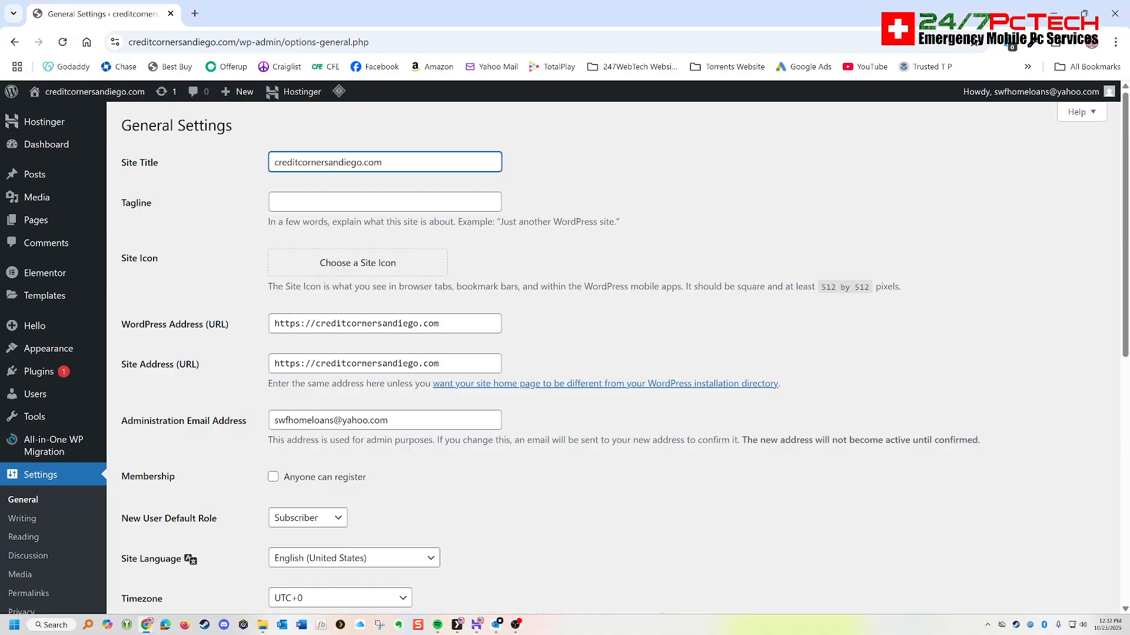
type("San Diego")
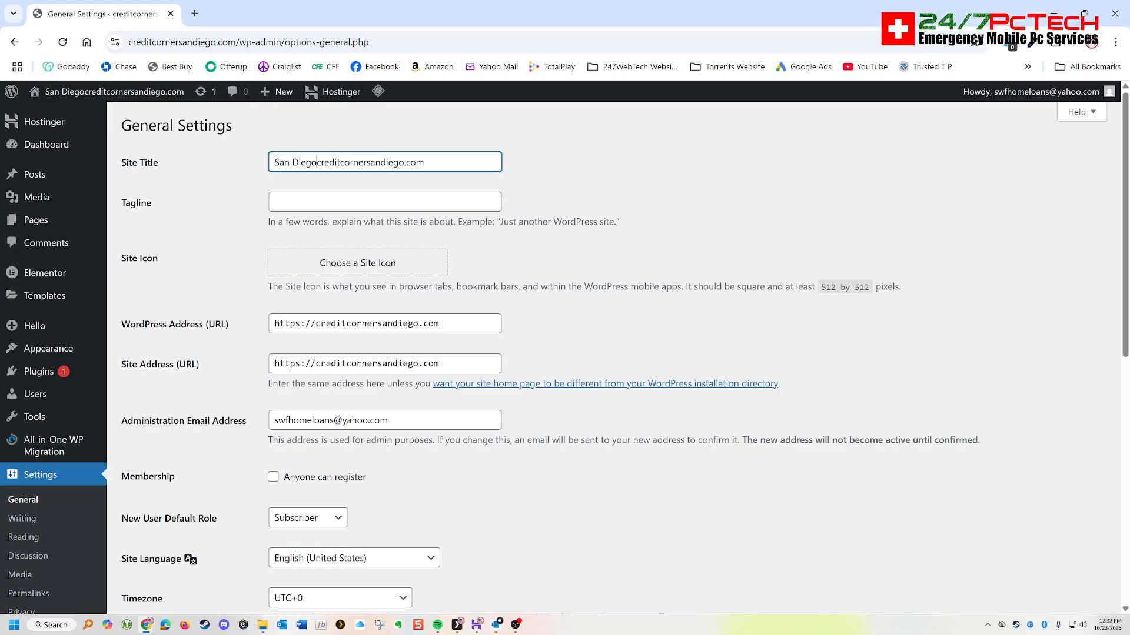
type(" Credit ")
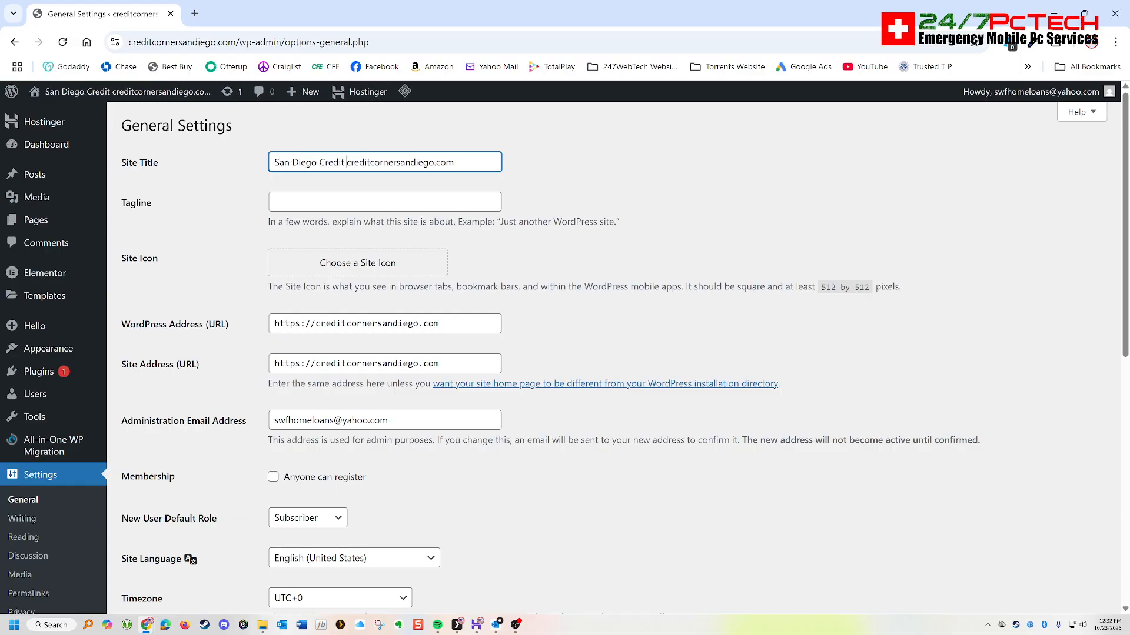
type("Repair Se")
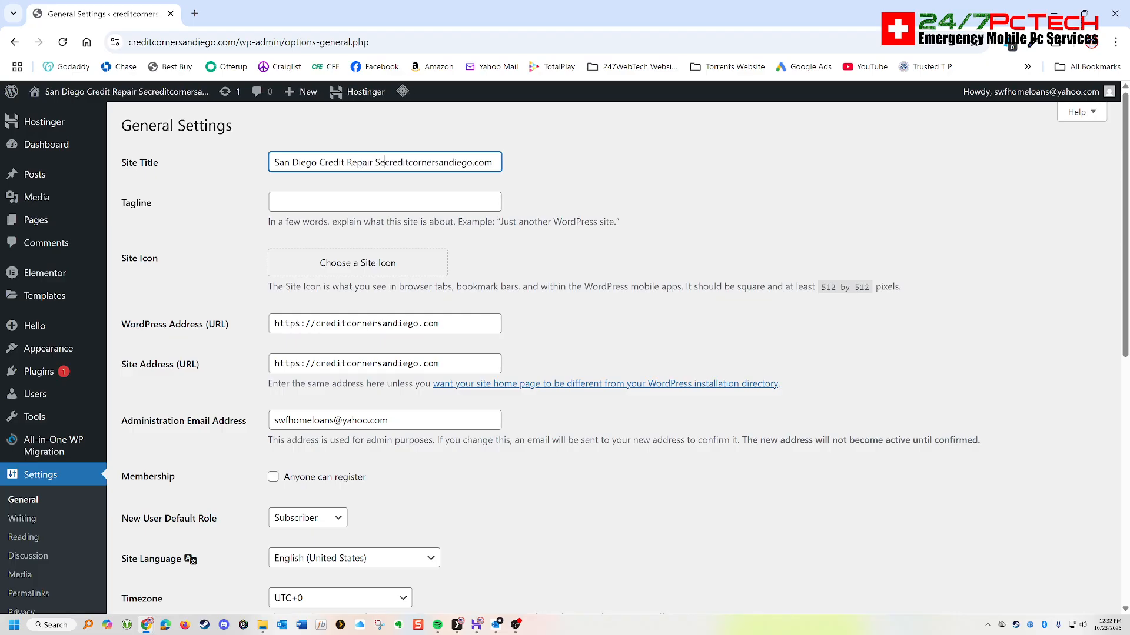
type("rvices ")
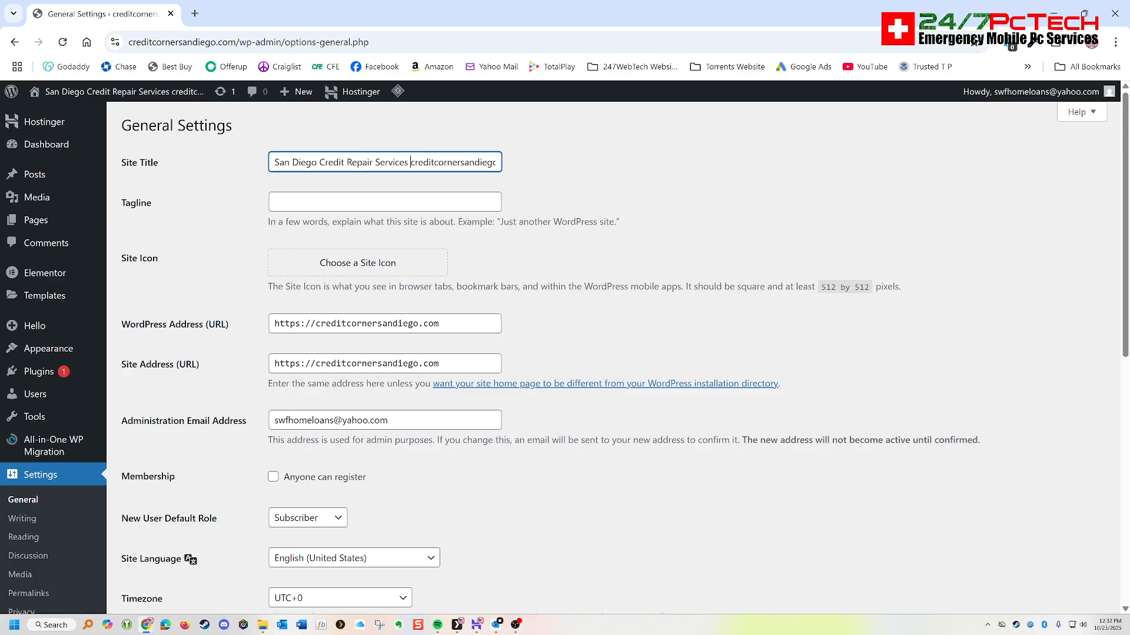
type("|")
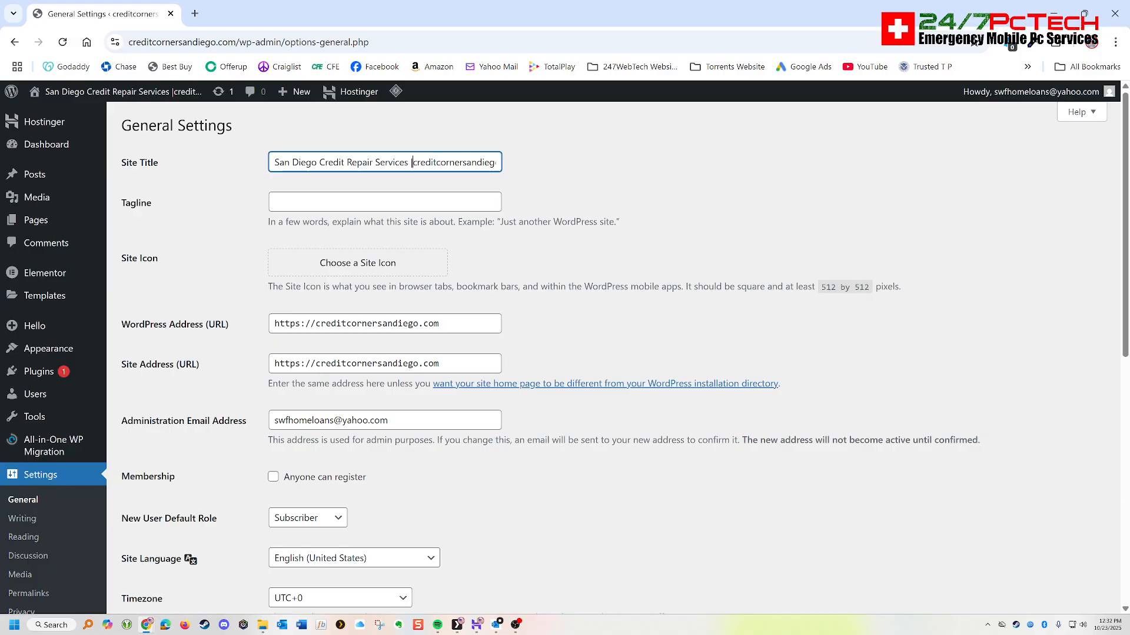
key("Delete")
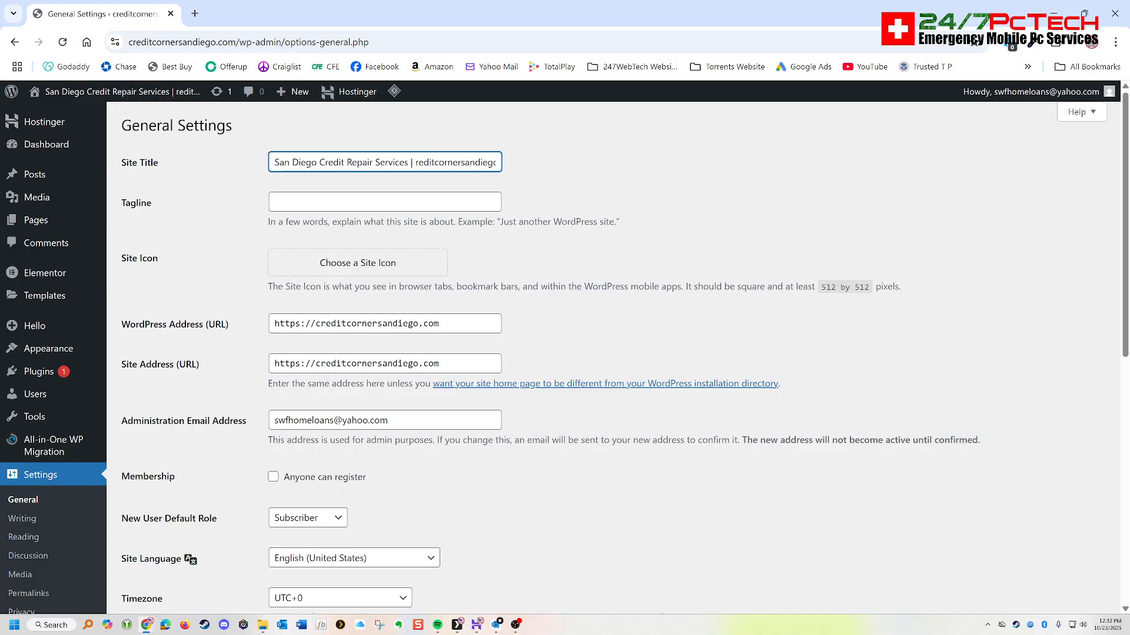
key("Caps_Lock")
type("c")
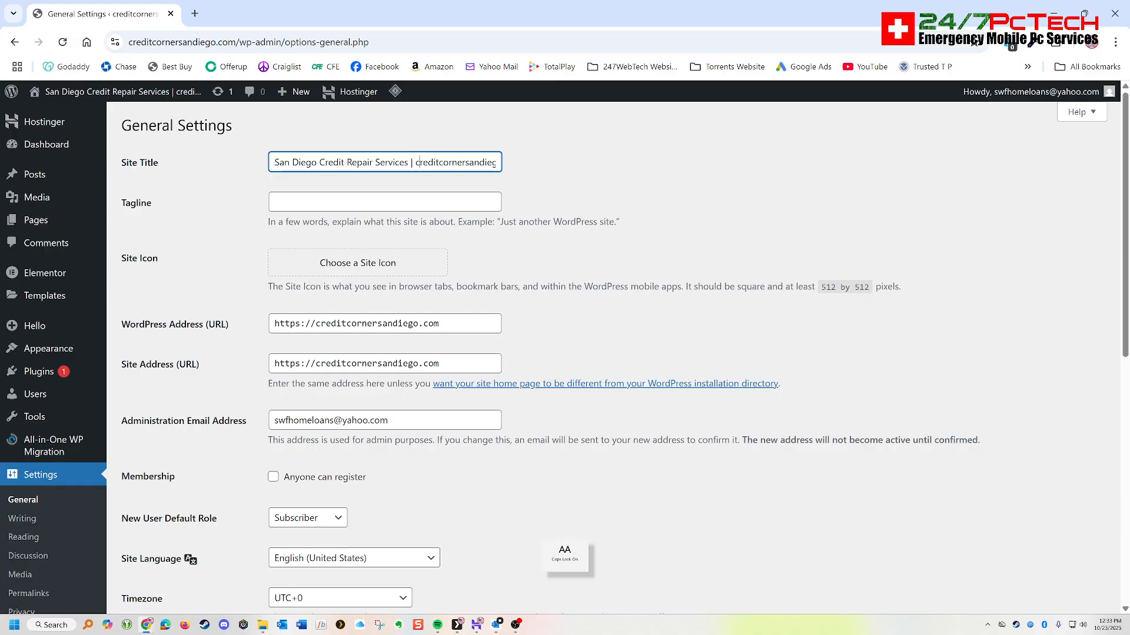
key("Delete")
type("C")
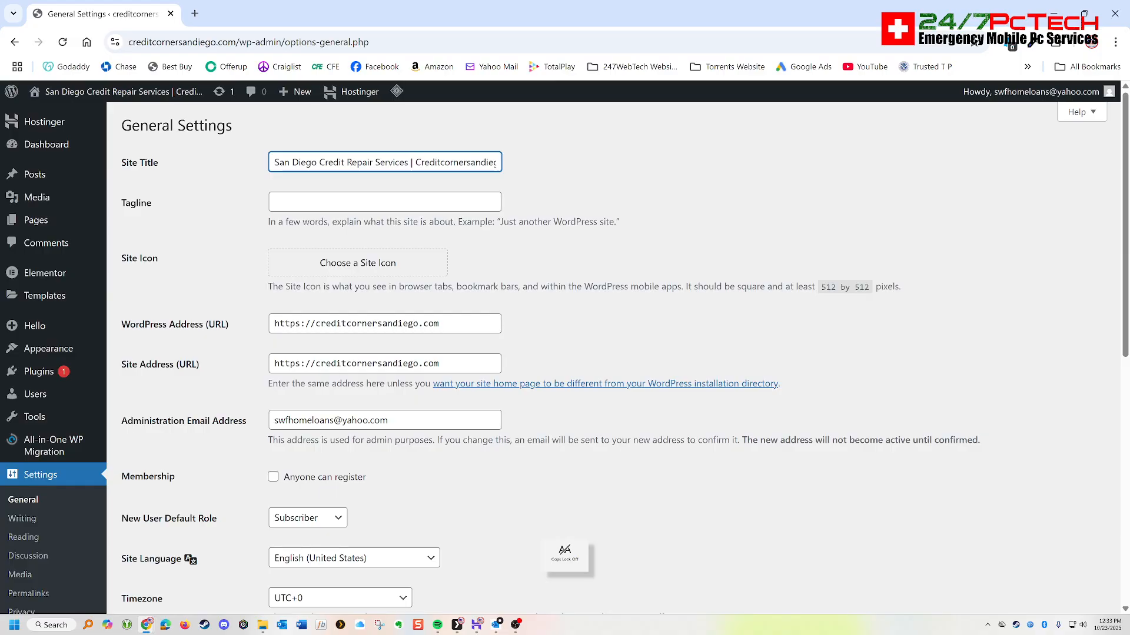
left_click(647, 171)
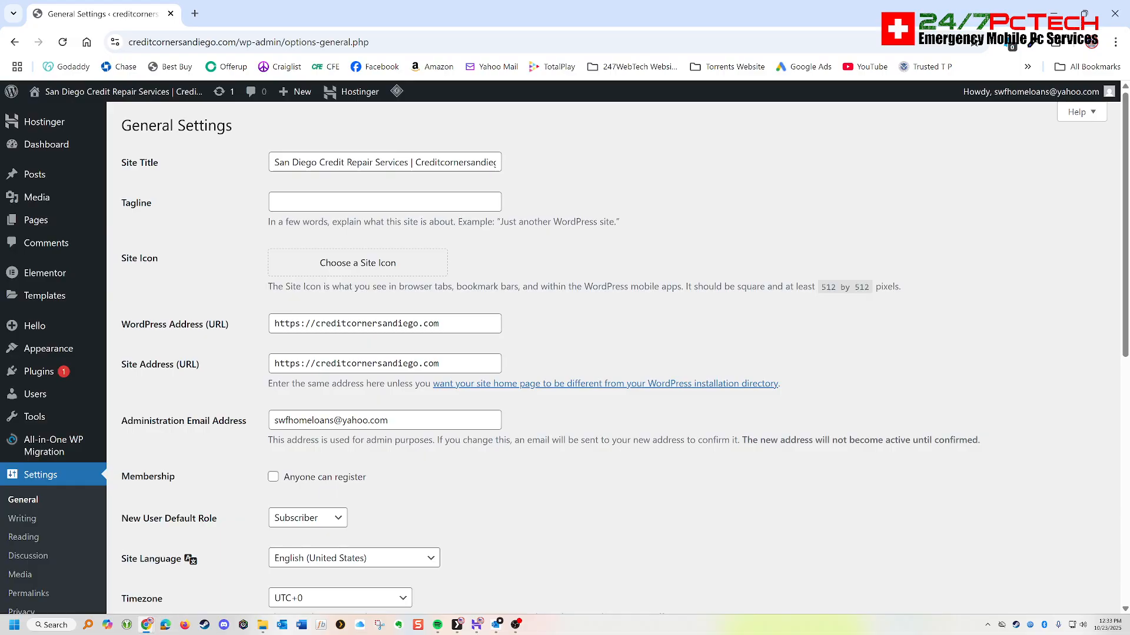
- Set the site's tagline to "Credit Repair"
mouse_move(146, 624)
left_click(97, 582)
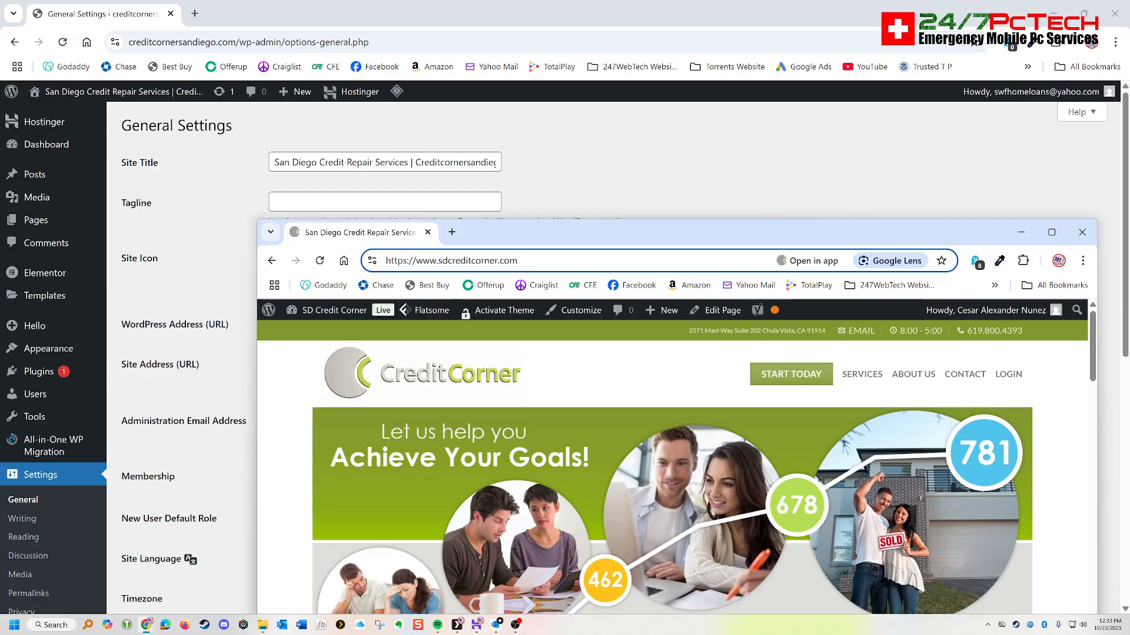
left_click(377, 183)
left_click(376, 202)
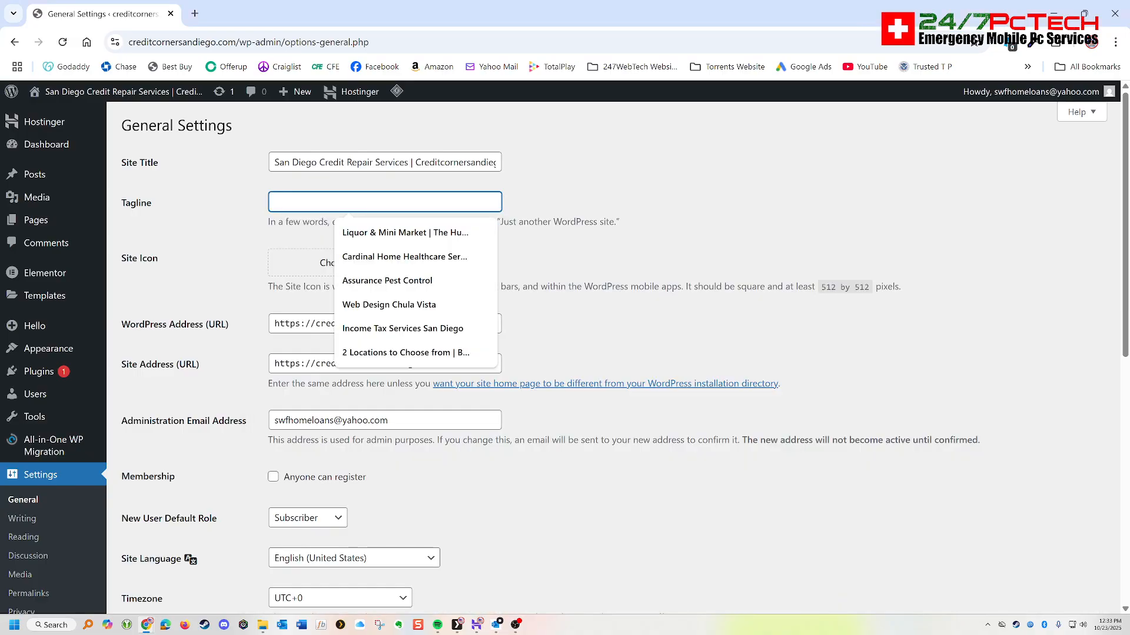
type("Cr")
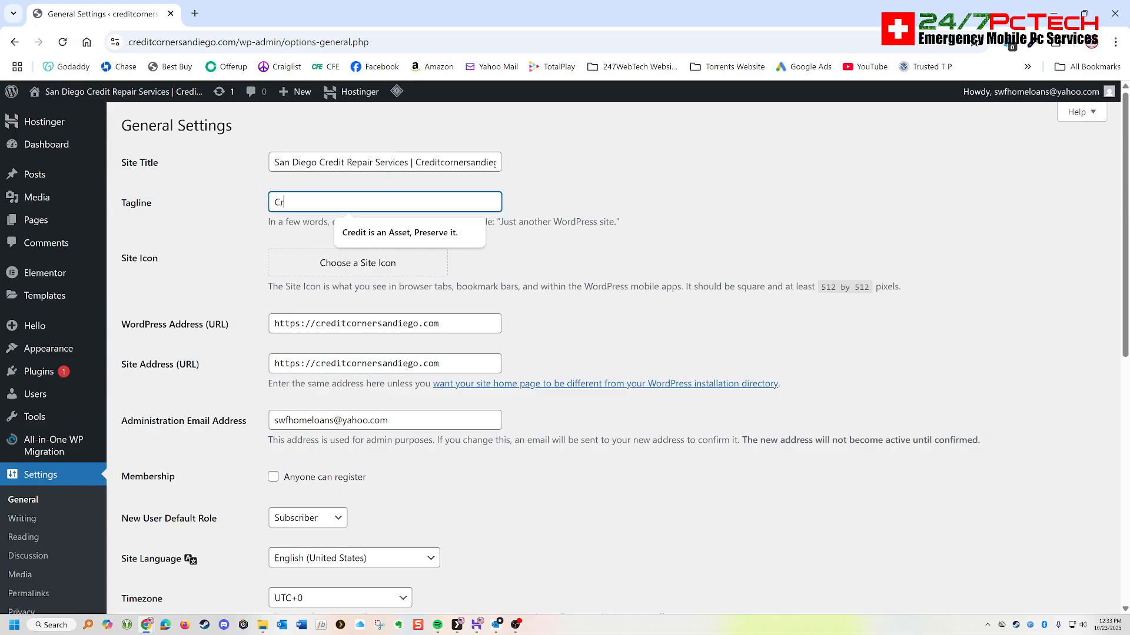
type("edit RTepair")
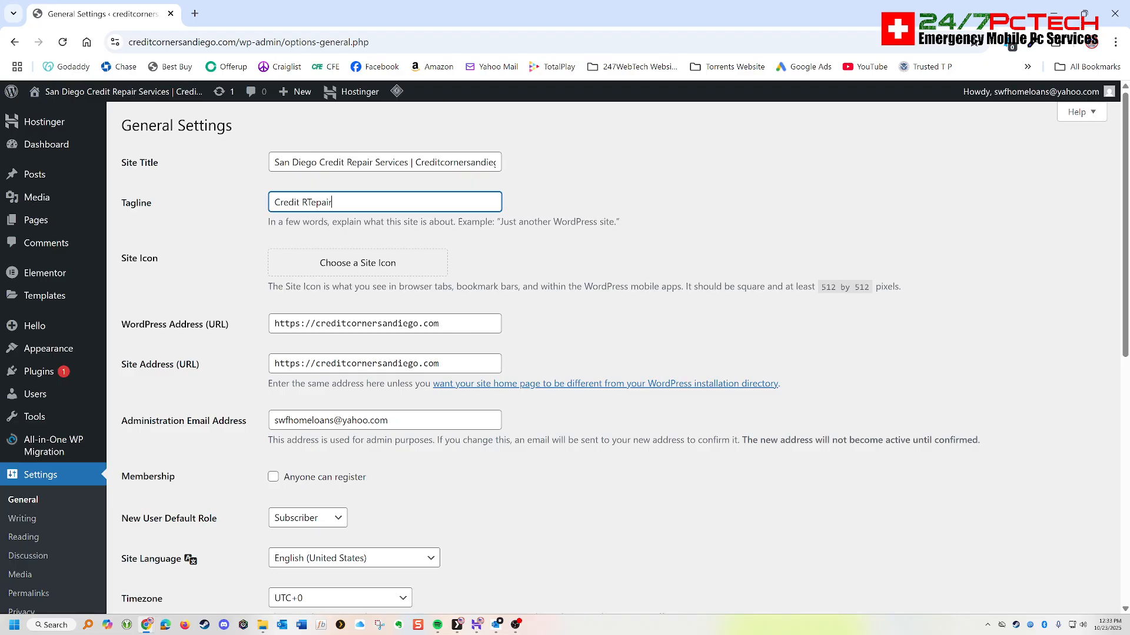
key("BackSpace")
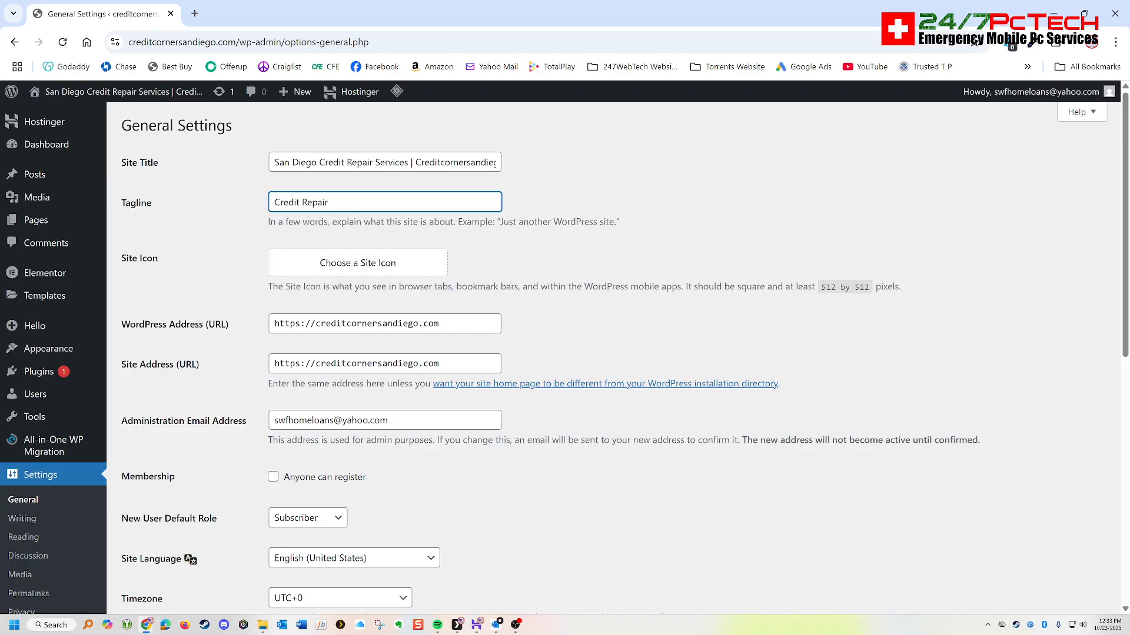
- Upload the square Credit Corner logo "ChatGPT Image Oct 23, 2025, 09_17_39 AM" from the creditcornersandiego.com folder and set it as the site icon
left_click(358, 263)
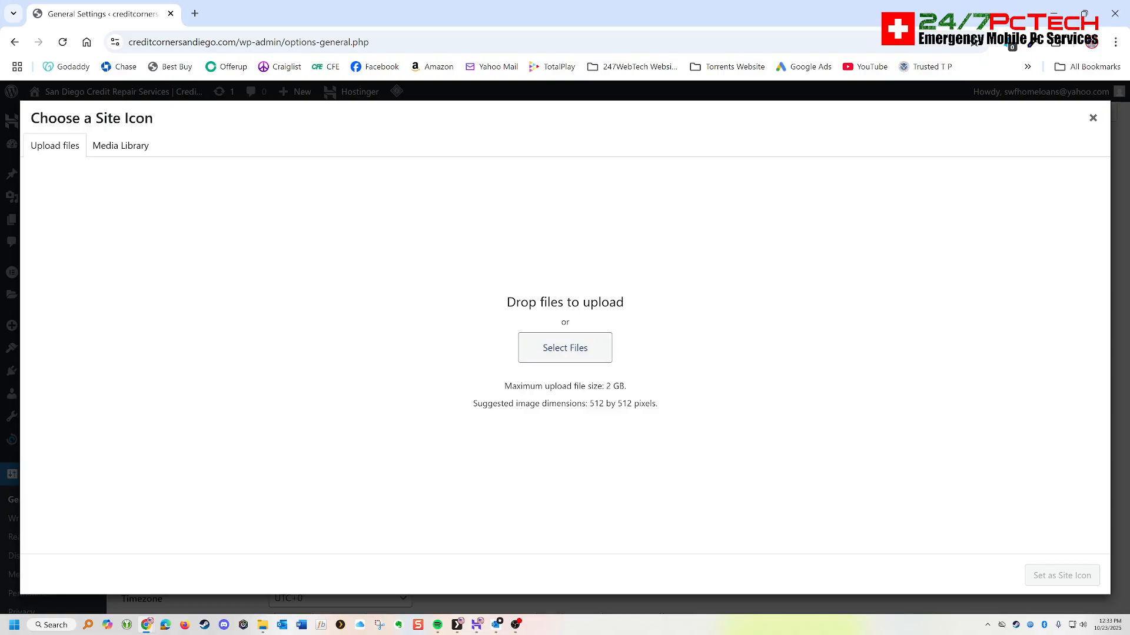
left_click(518, 347)
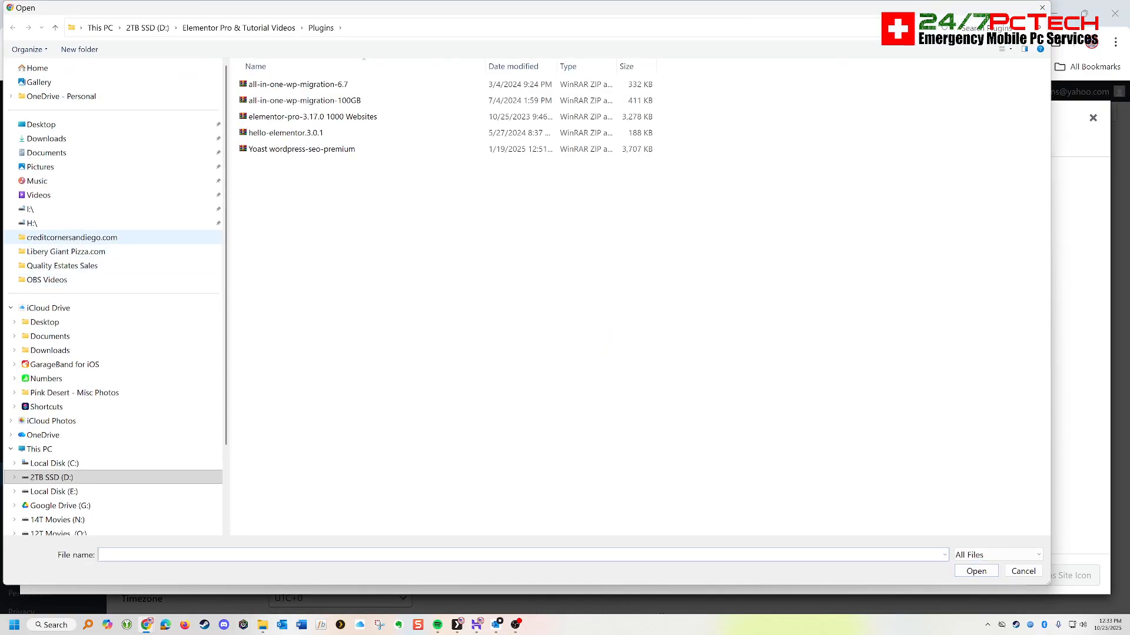
left_click(72, 237)
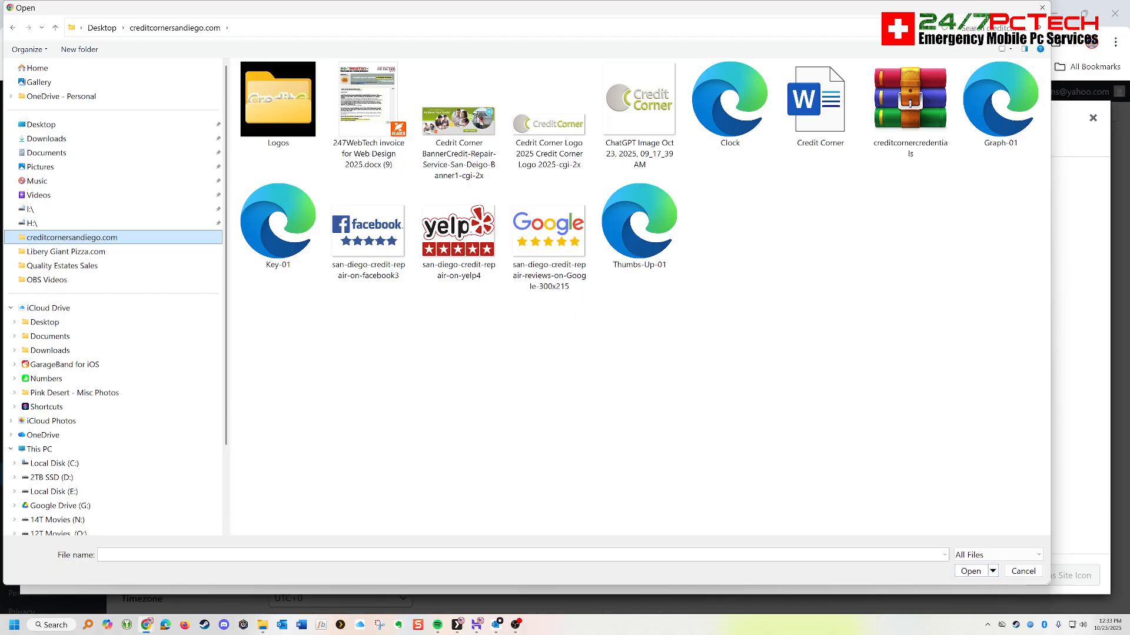
left_click(639, 116)
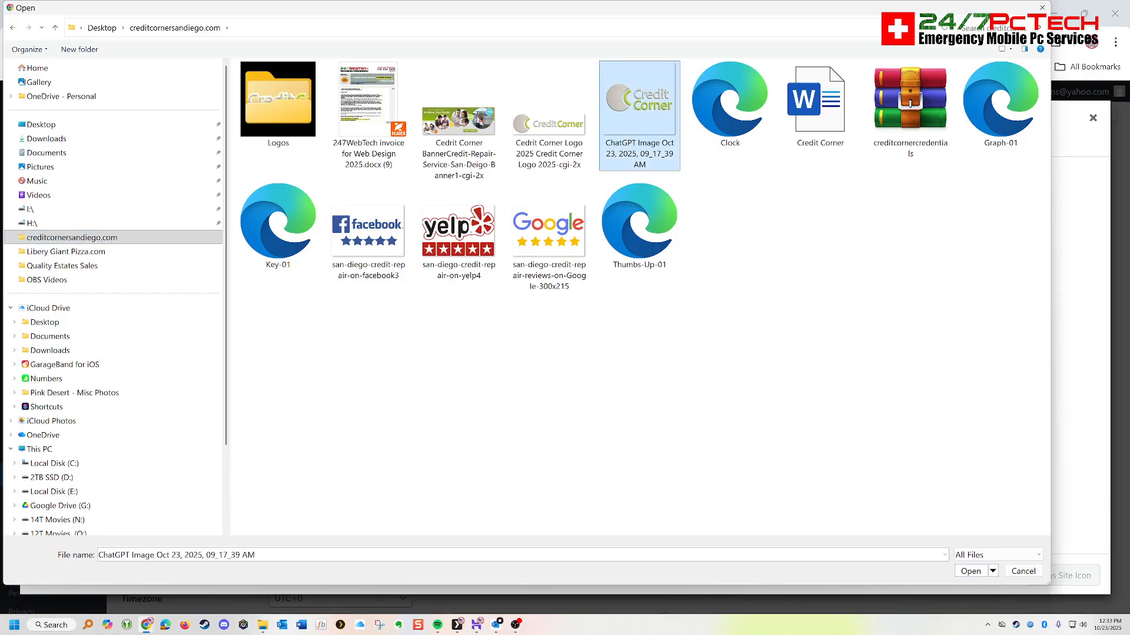
left_click(971, 571)
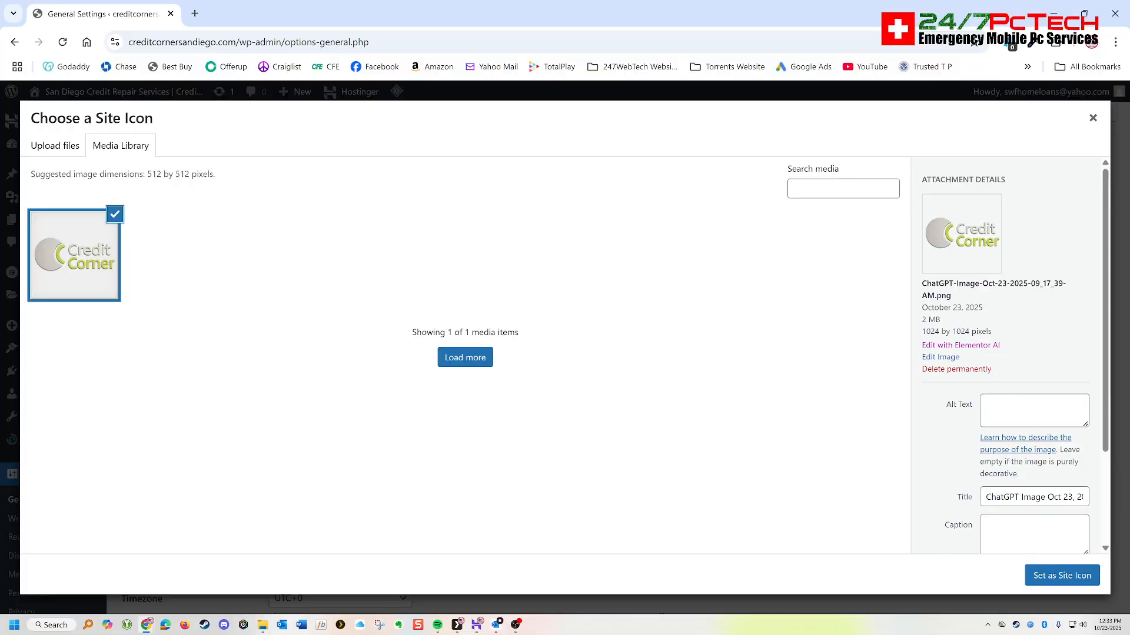
left_click(1062, 576)
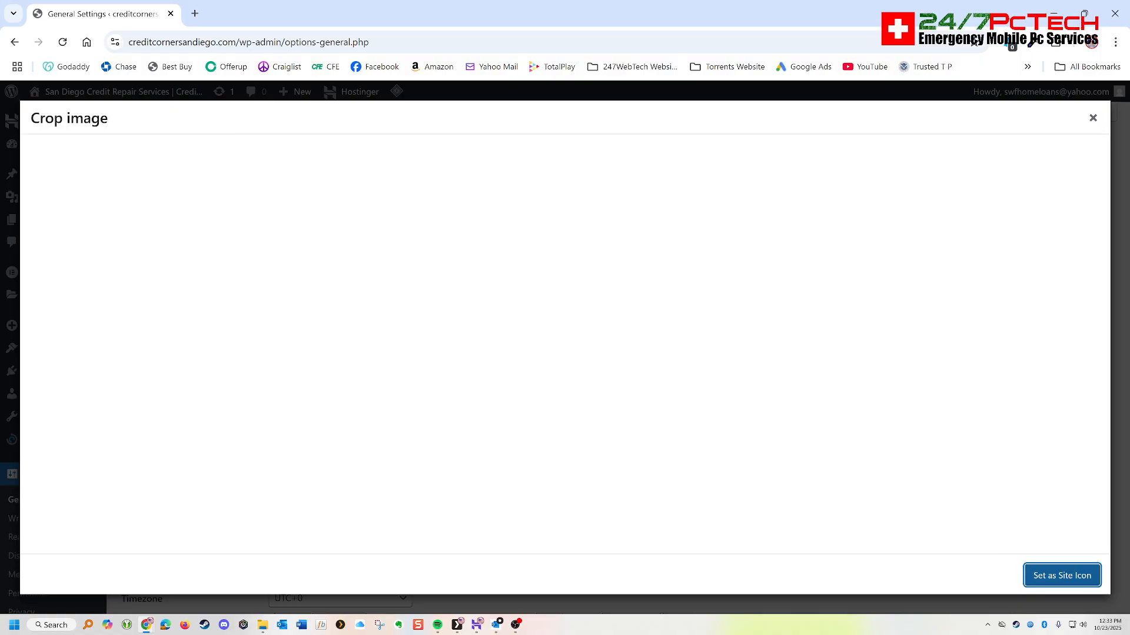
left_click(1062, 575)
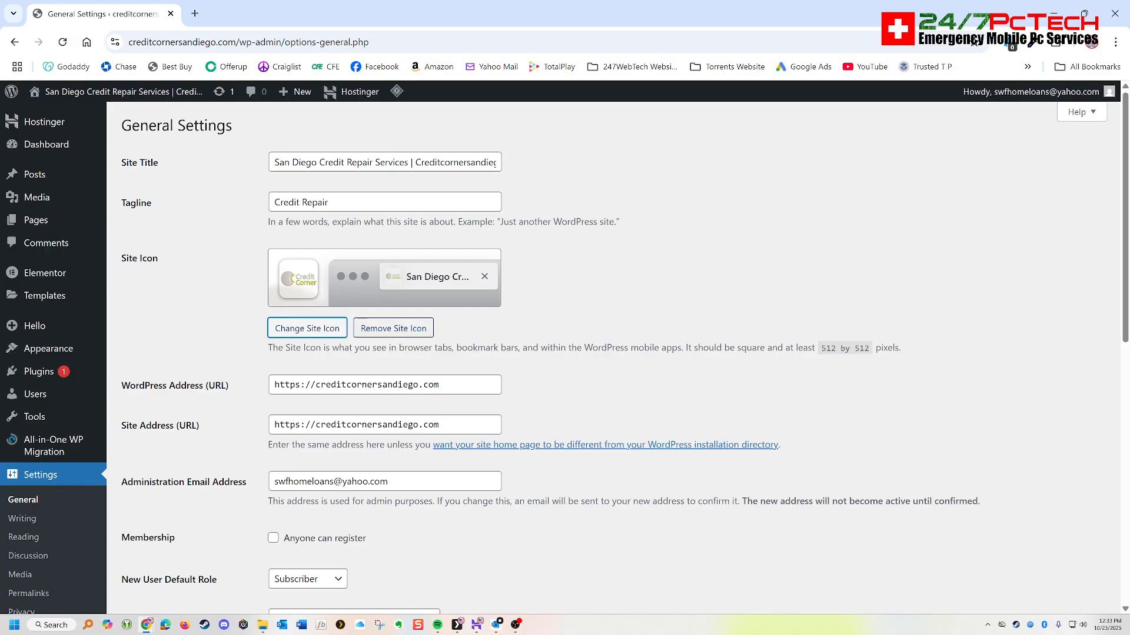
- Set the new user default role to Administrator and save the general settings
scroll(588, 353, "down", 2)
scroll(412, 294, "down", 3)
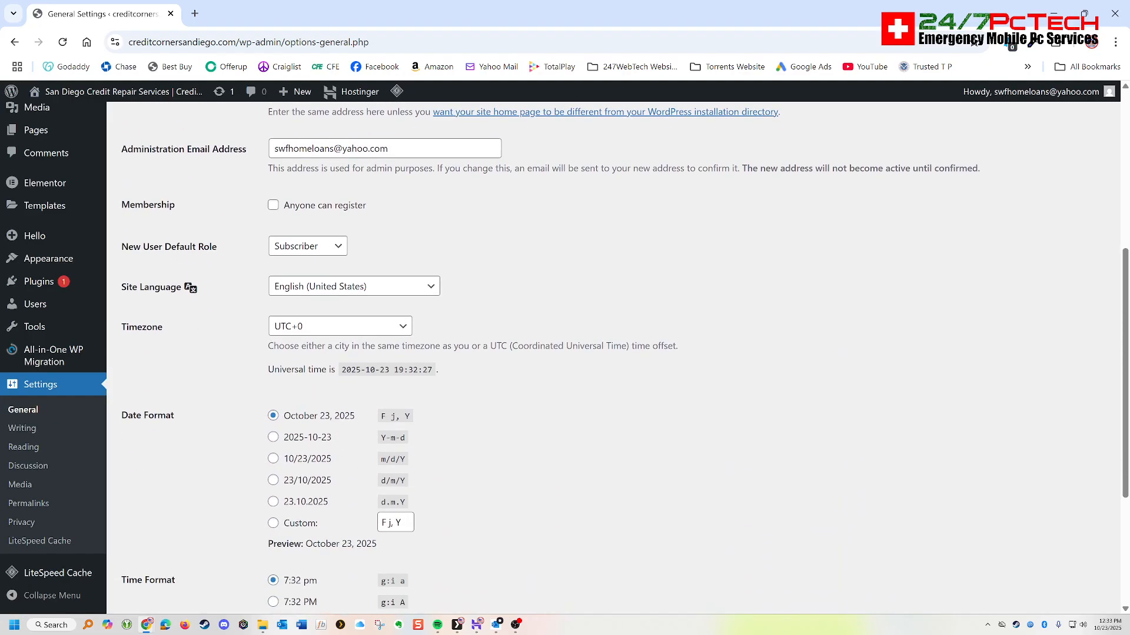
left_click(307, 246)
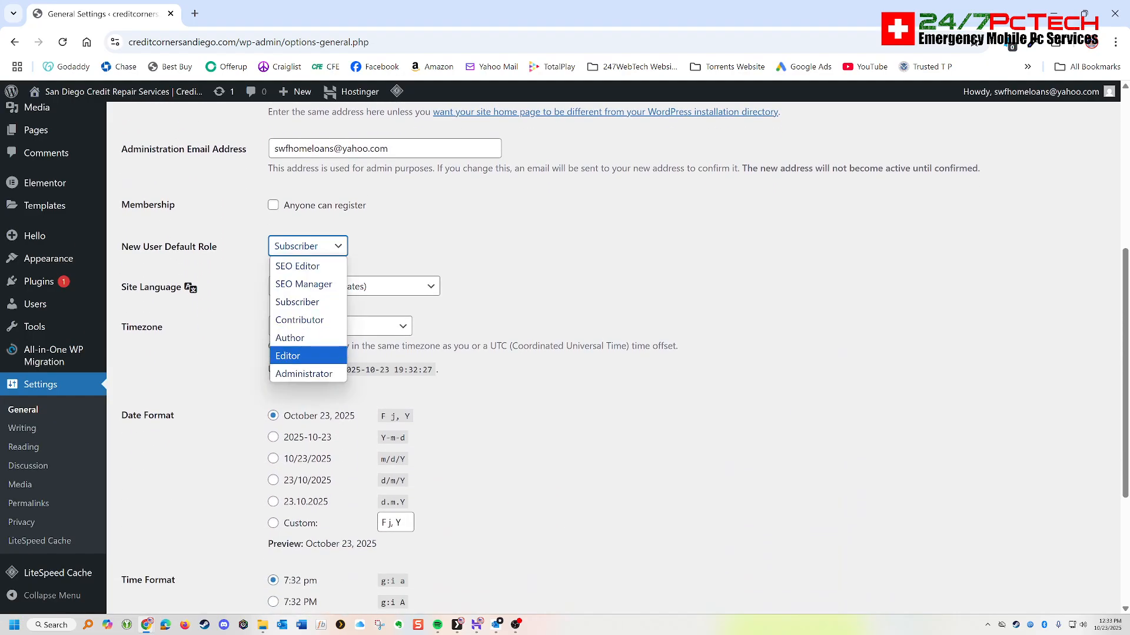
left_click(303, 374)
scroll(303, 374, "down", 2)
scroll(588, 353, "down", 2)
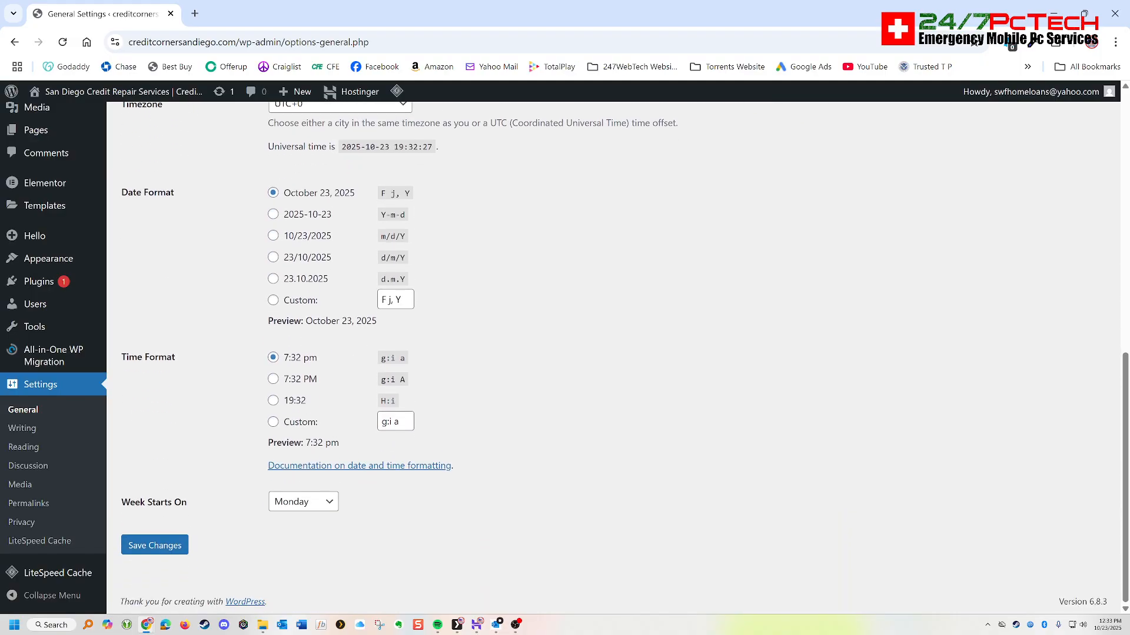
left_click(154, 545)
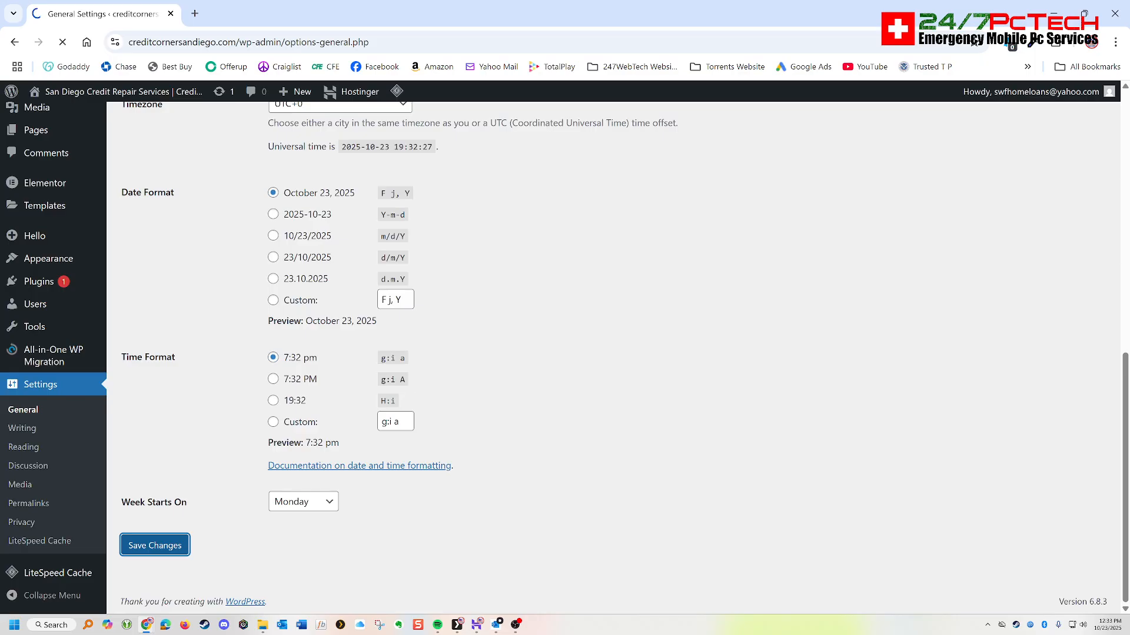
- Open the permalink settings and save them with the Post name structure
scroll(23, 536, "down", 5)
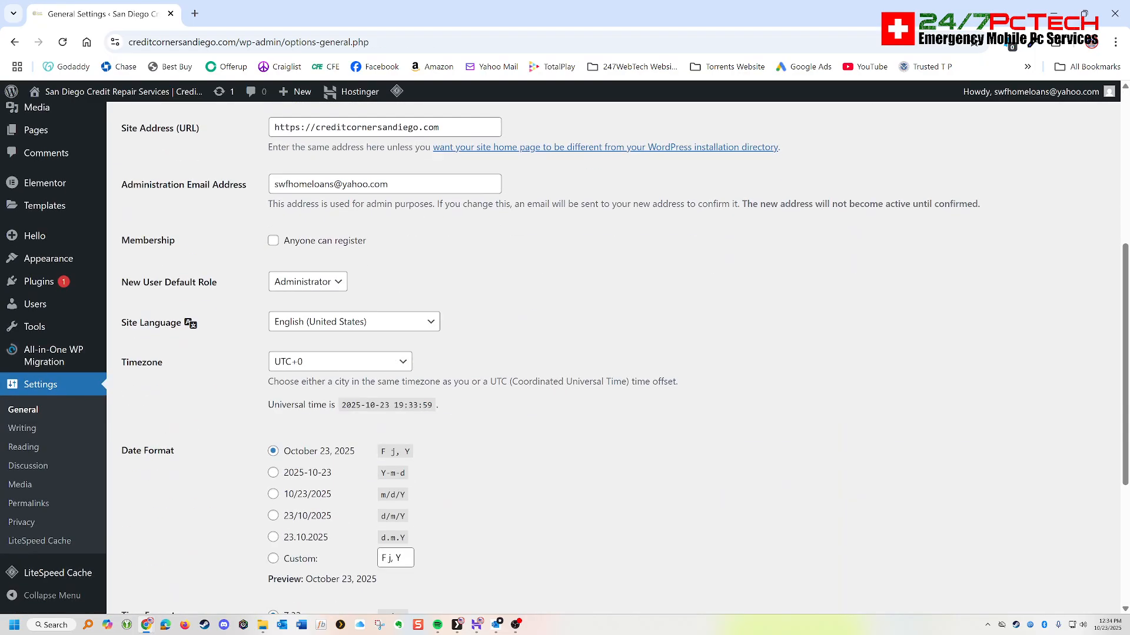
left_click(28, 503)
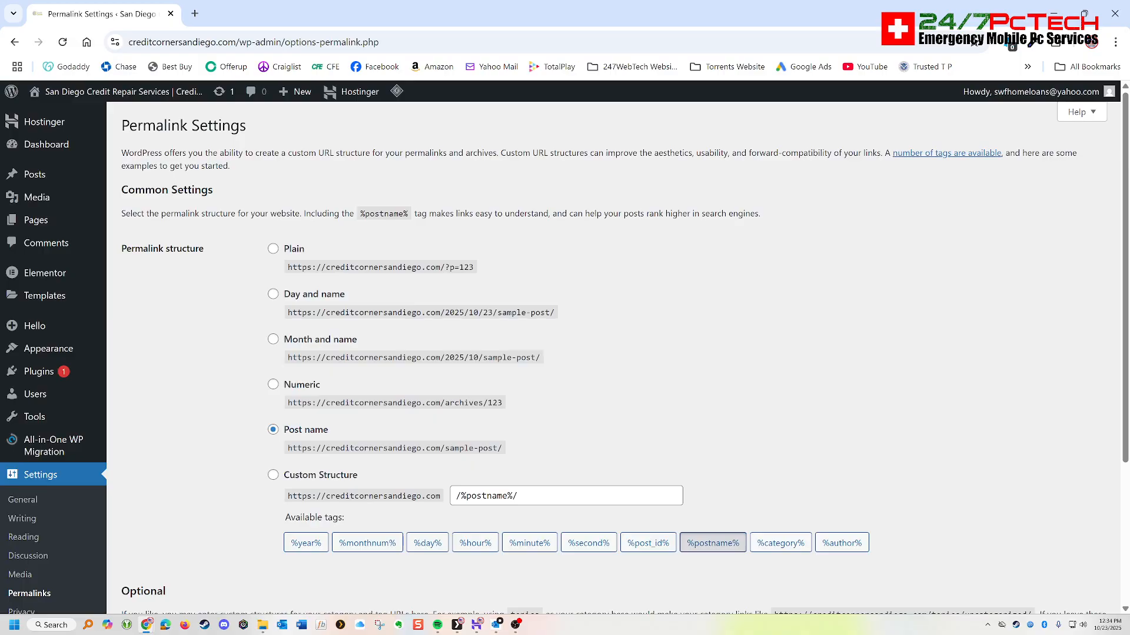
left_click_drag(503, 449, 283, 428)
scroll(589, 353, "down", 3)
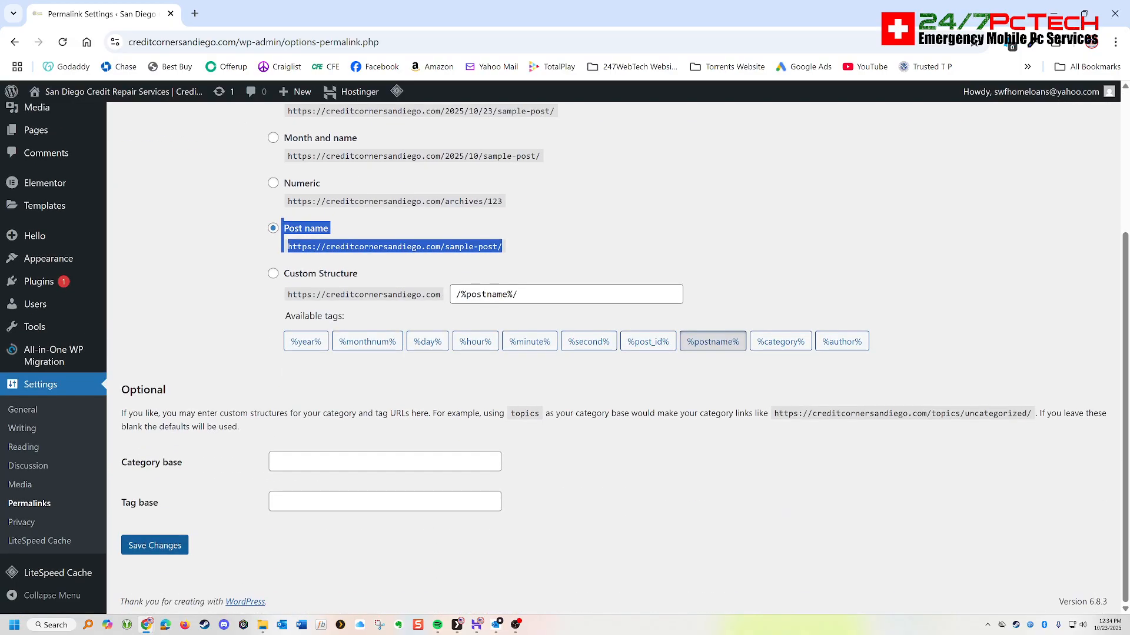
left_click(155, 546)
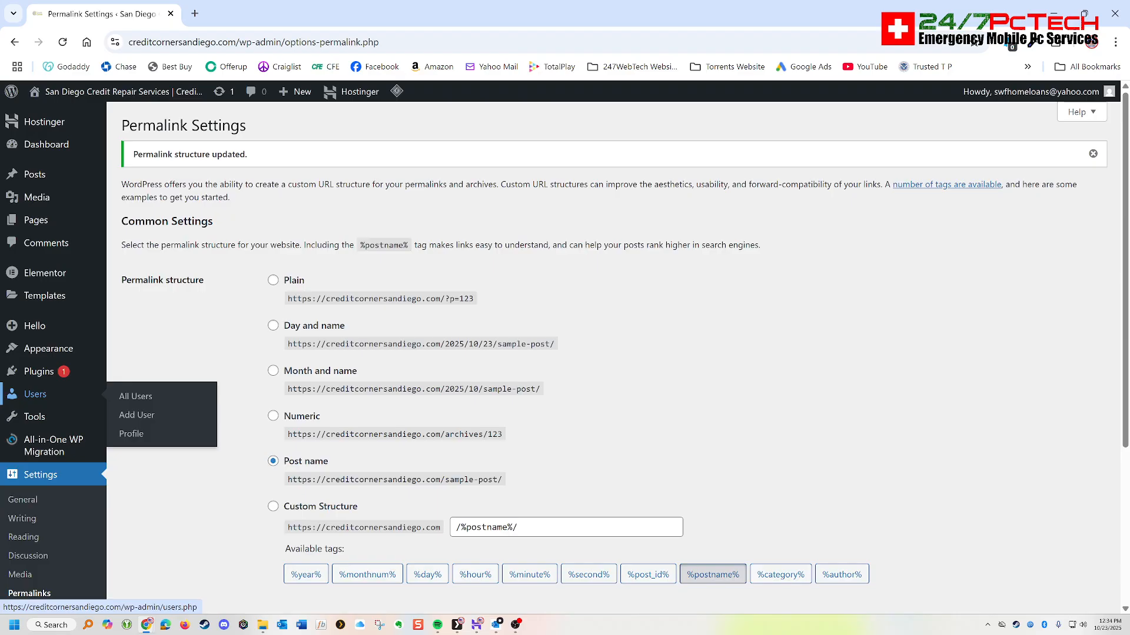
- Look through the site's user list, the Theme Builder's site parts and the installed themes
left_click(35, 394)
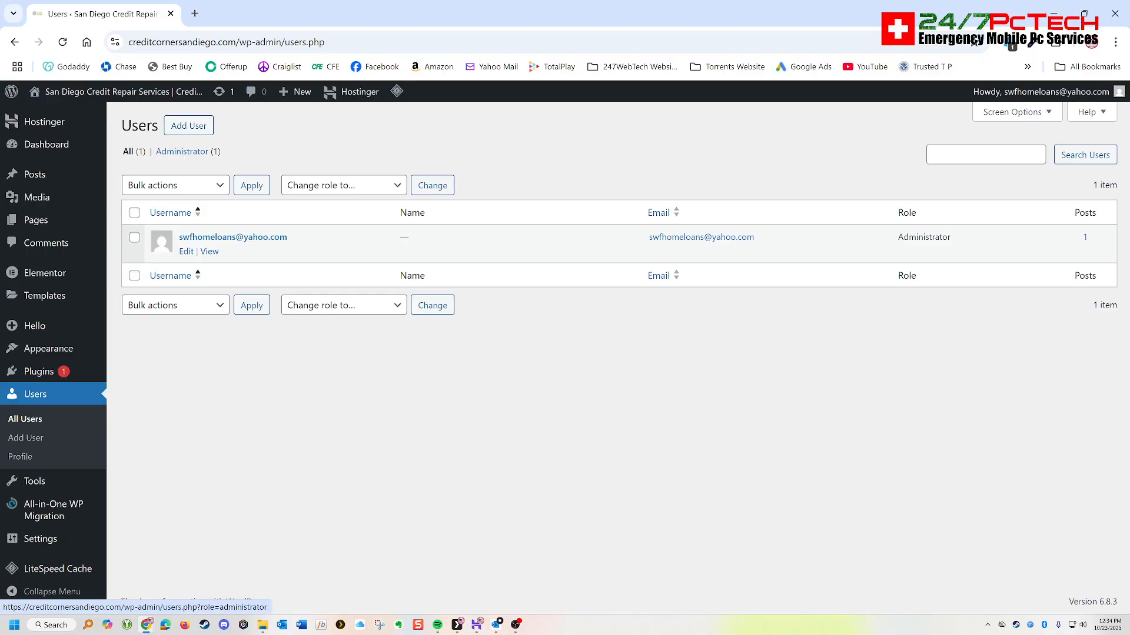
mouse_move(48, 348)
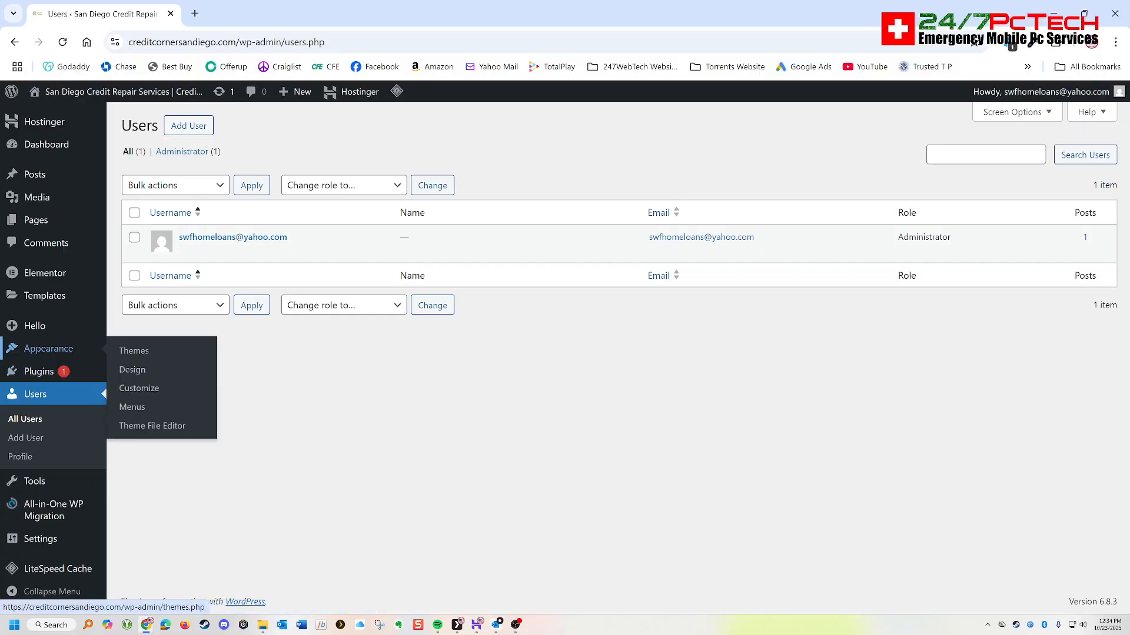
mouse_move(34, 326)
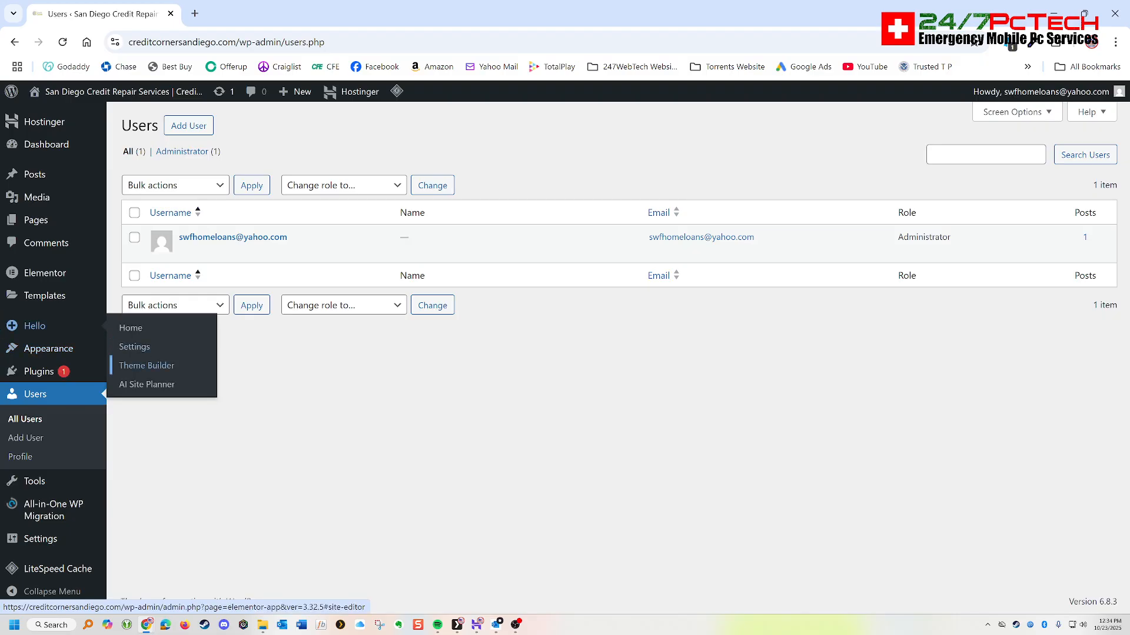
left_click(147, 365)
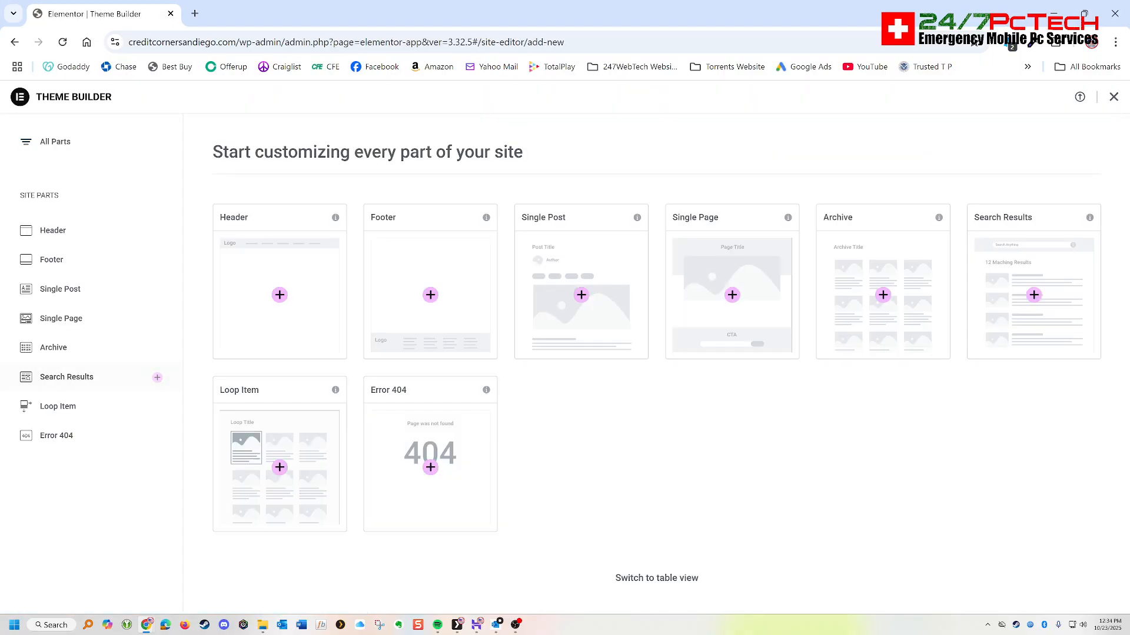
left_click(15, 43)
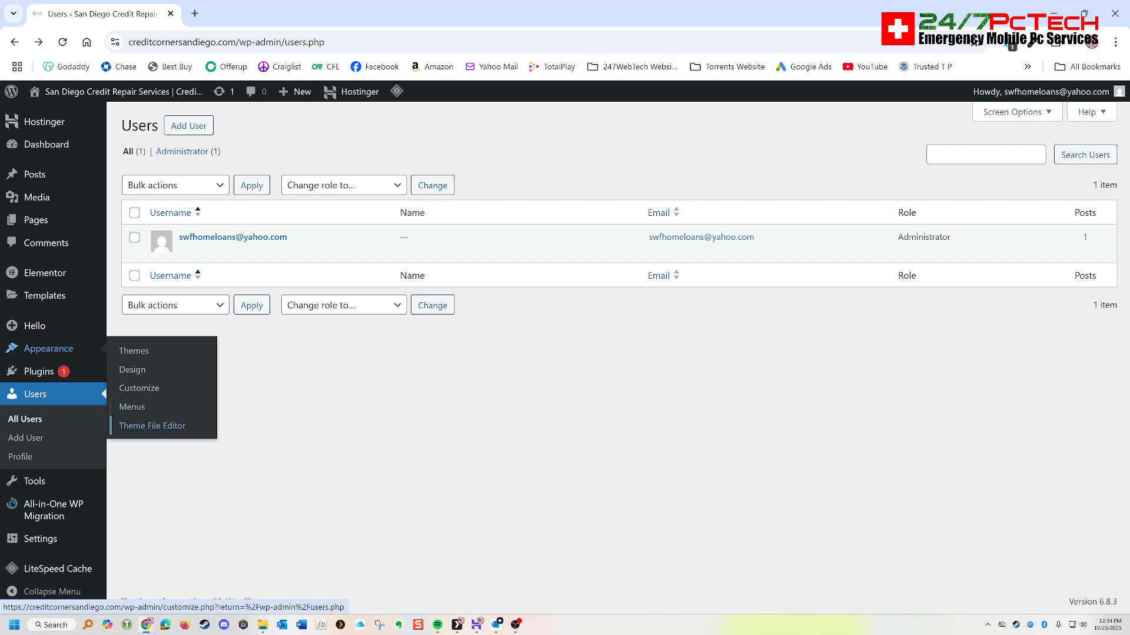
left_click(133, 351)
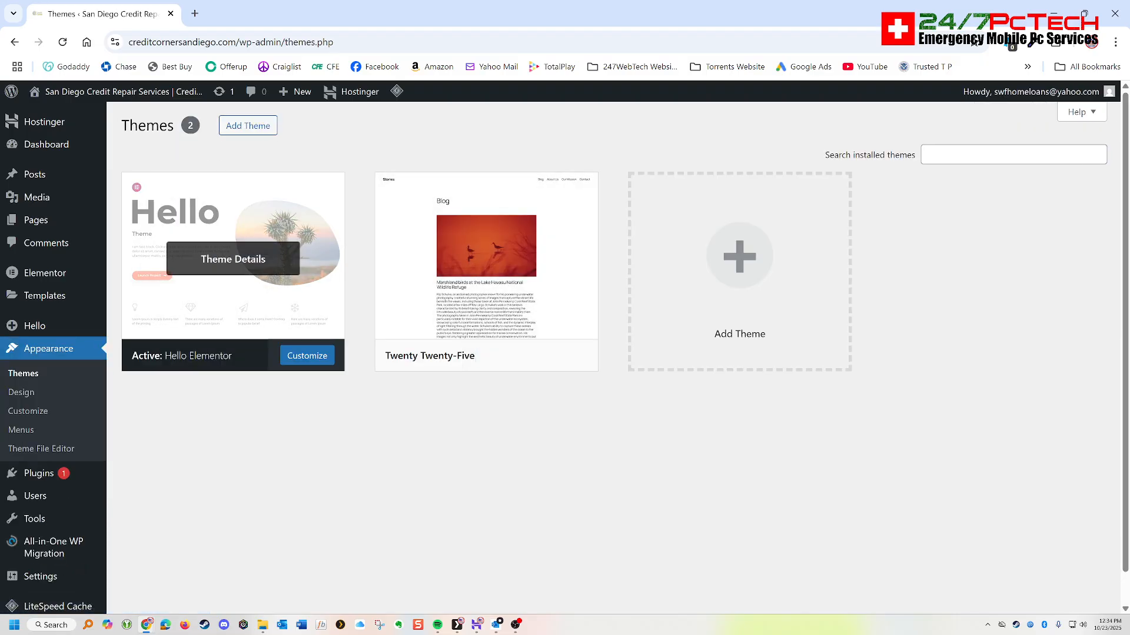
mouse_move(45, 296)
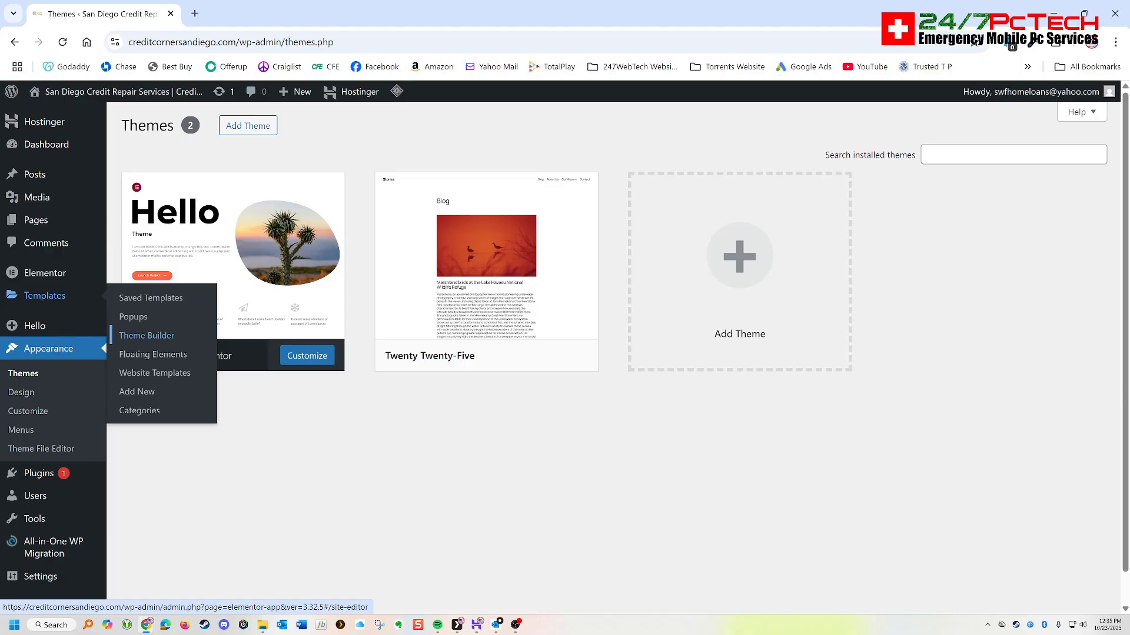
left_click(147, 335)
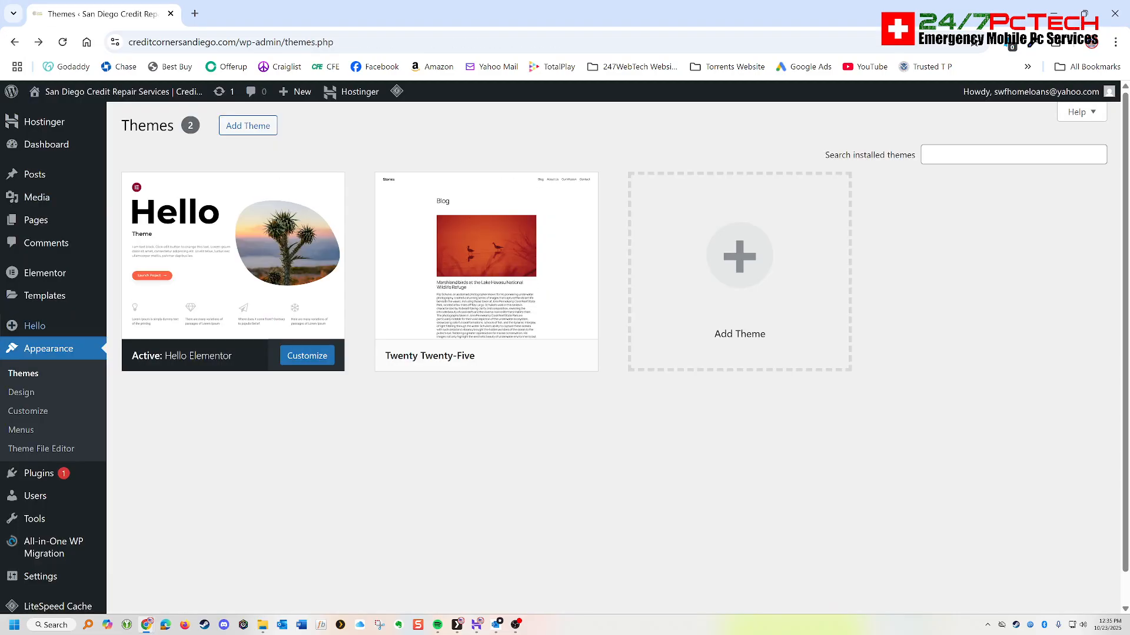
- Browse Elementor's website templates and open the demo of the Local Services Wireframe 1 template
mouse_move(44, 295)
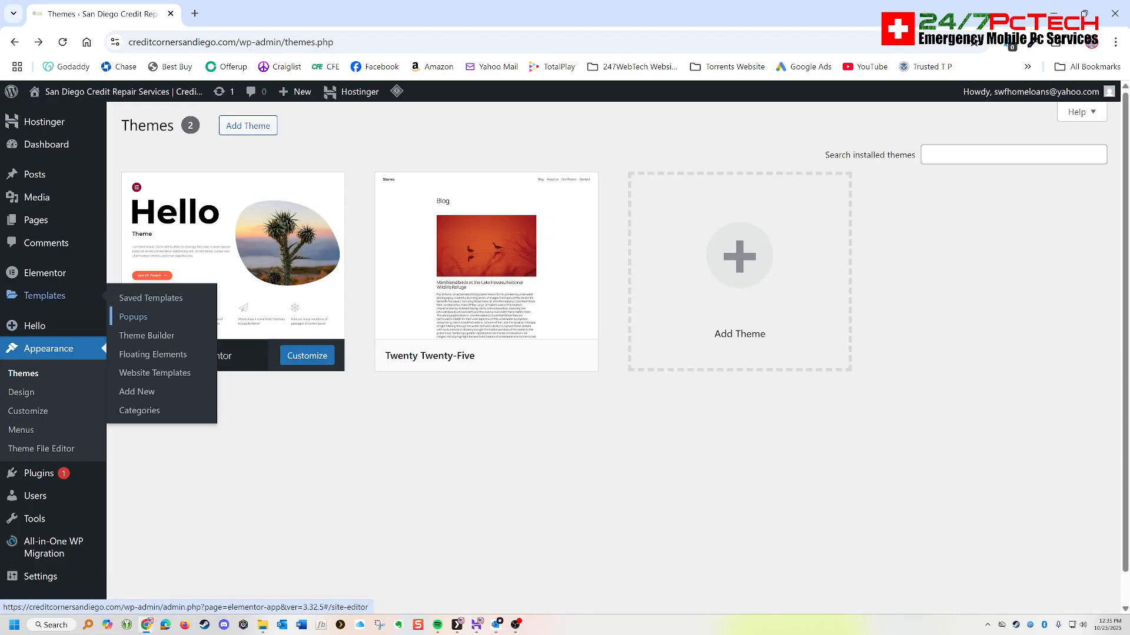
left_click(154, 373)
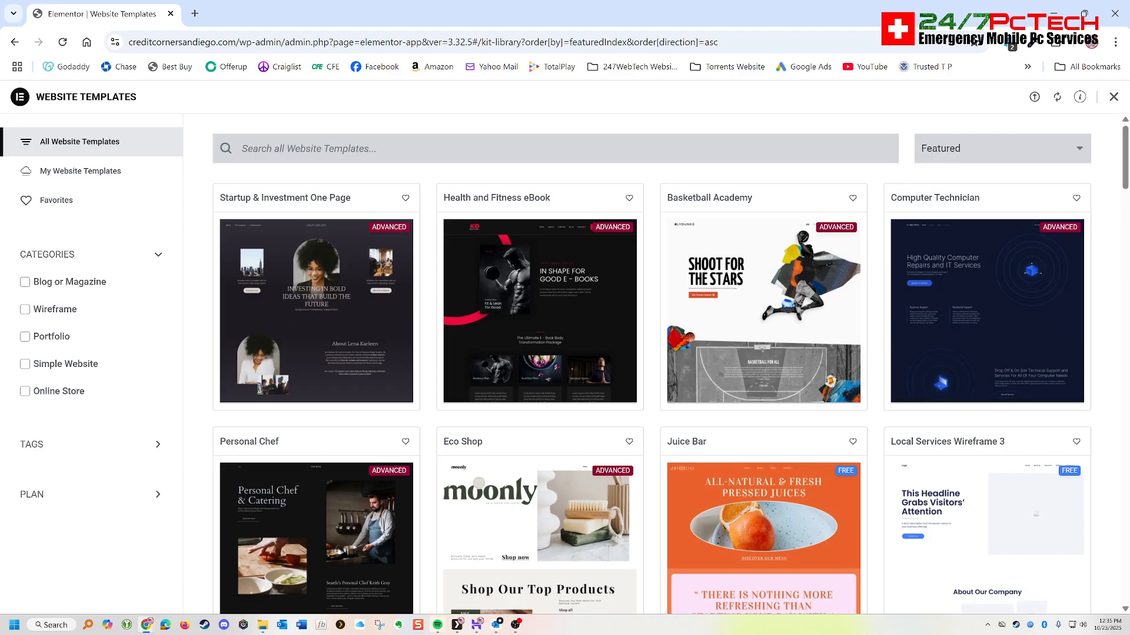
scroll(540, 524, "down", 4)
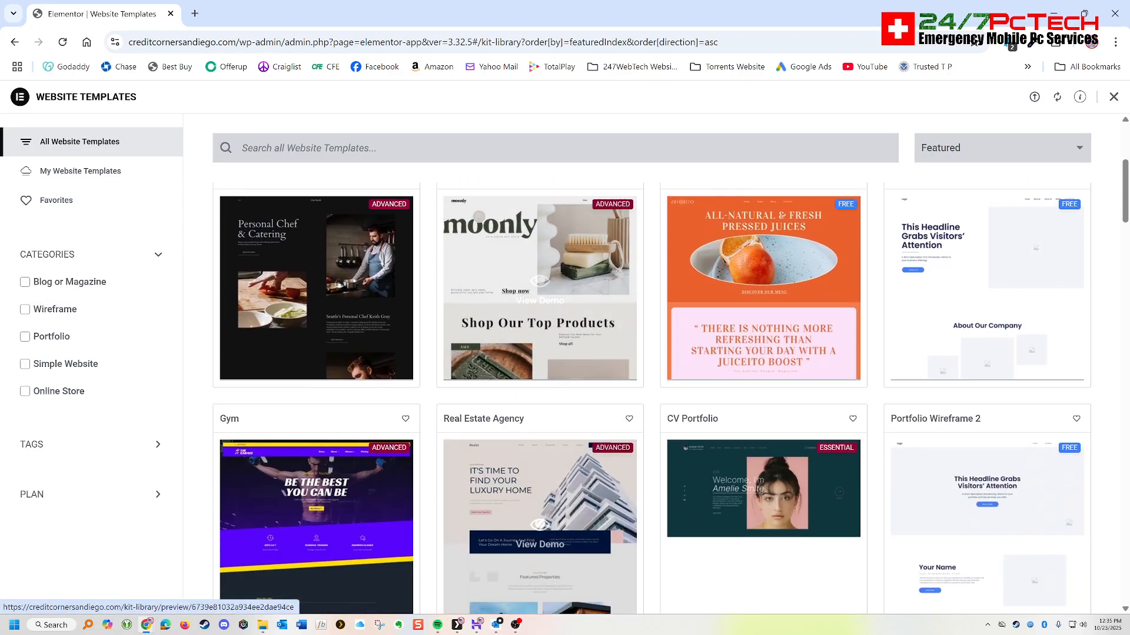
scroll(540, 525, "down", 3)
scroll(540, 523, "down", 6)
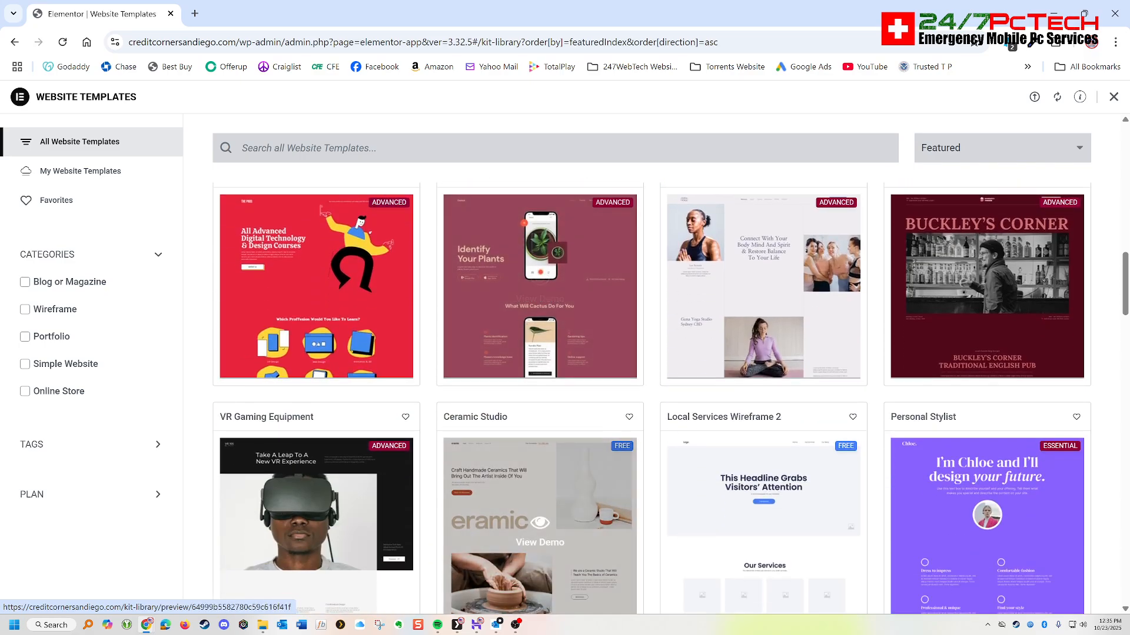
scroll(539, 523, "down", 3)
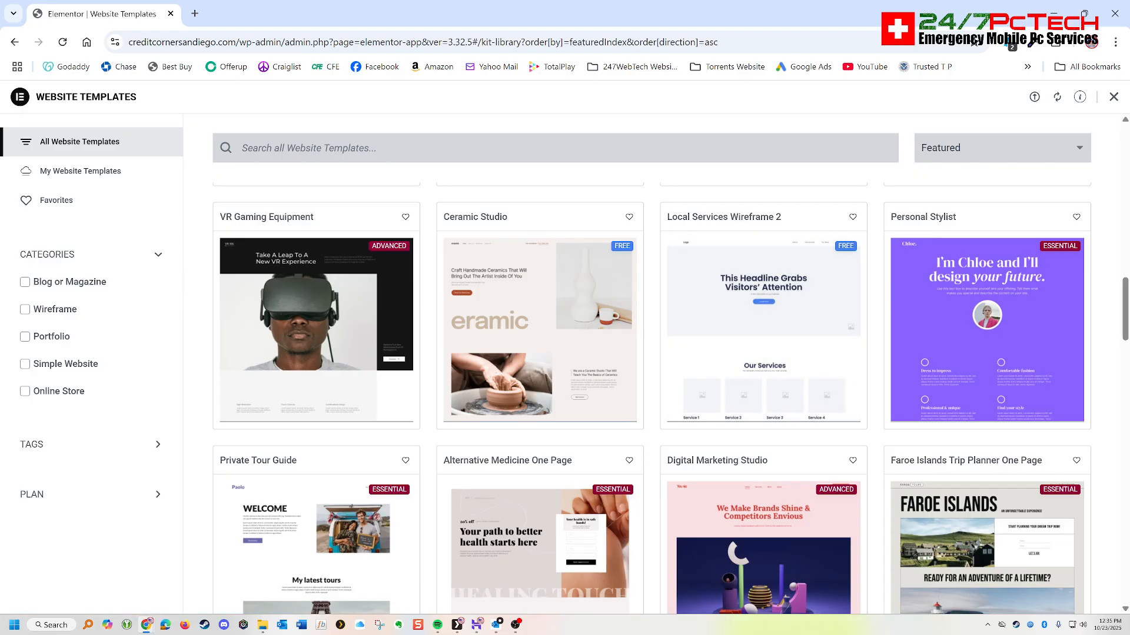
scroll(539, 482, "down", 5)
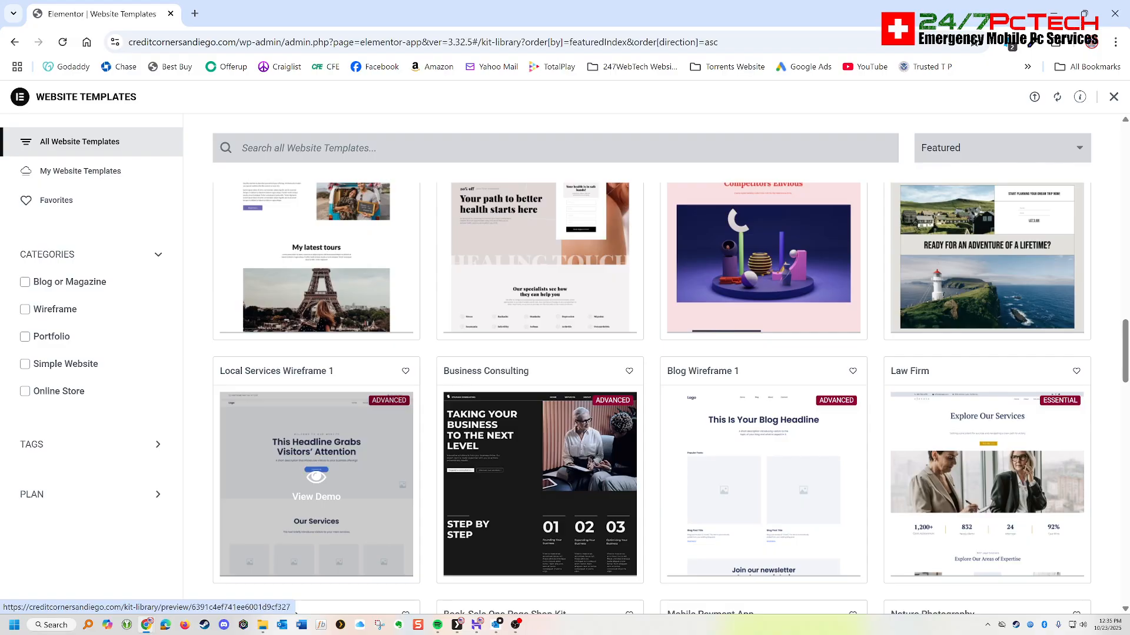
left_click(316, 483)
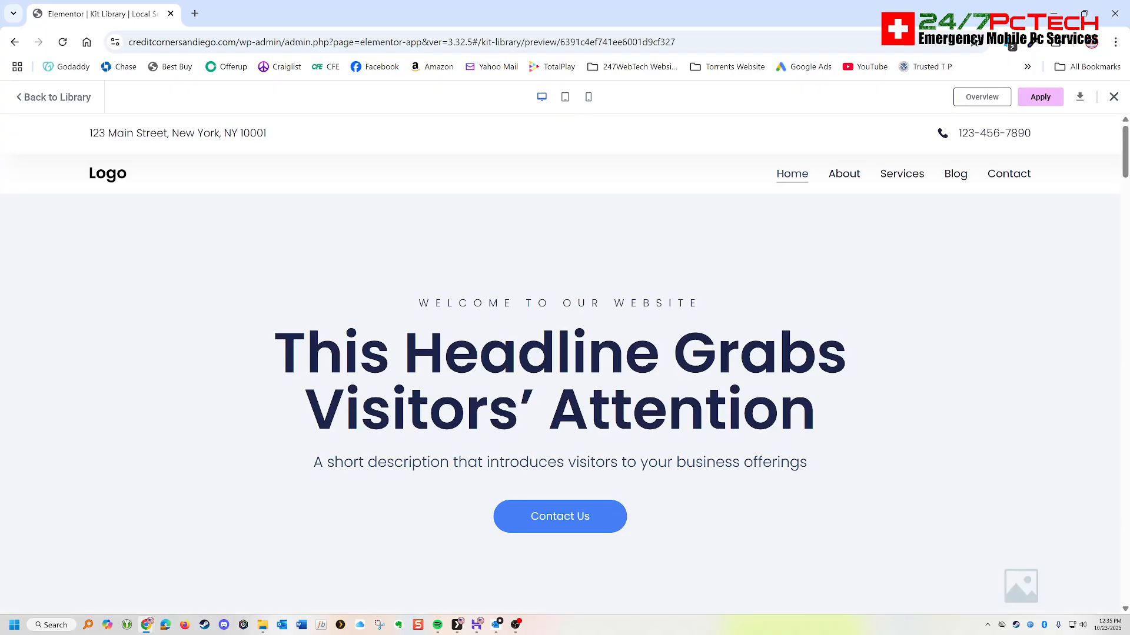
- Look through the template demo, apply the entire kit to the site and close the import summary
scroll(559, 364, "down", 15)
scroll(559, 382, "down", 10)
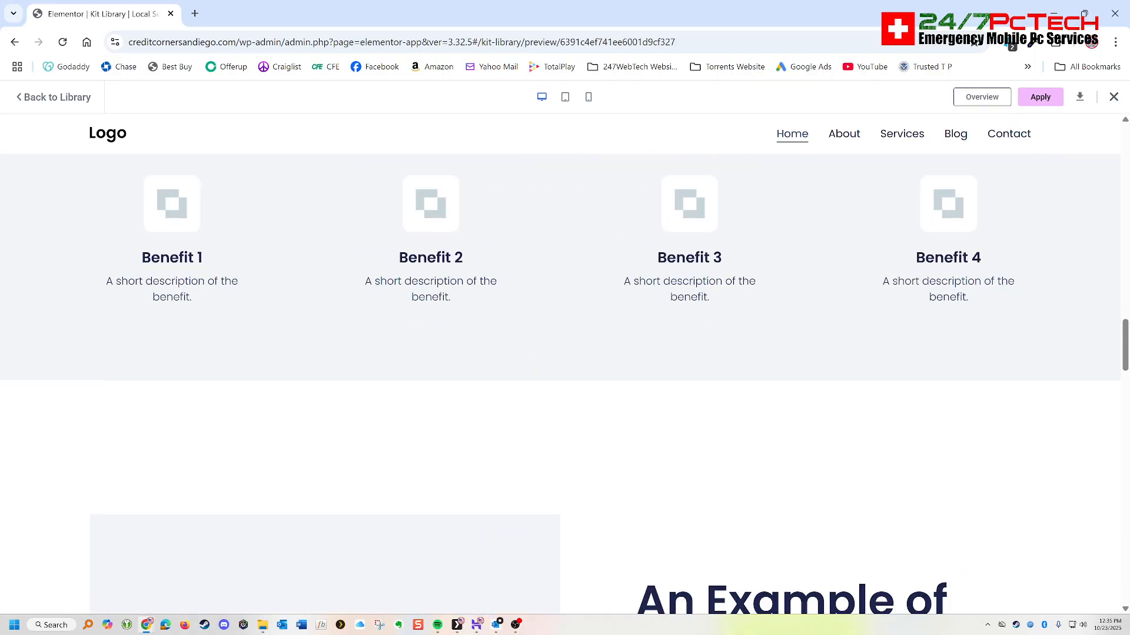
scroll(559, 383, "up", 5)
scroll(559, 365, "up", 15)
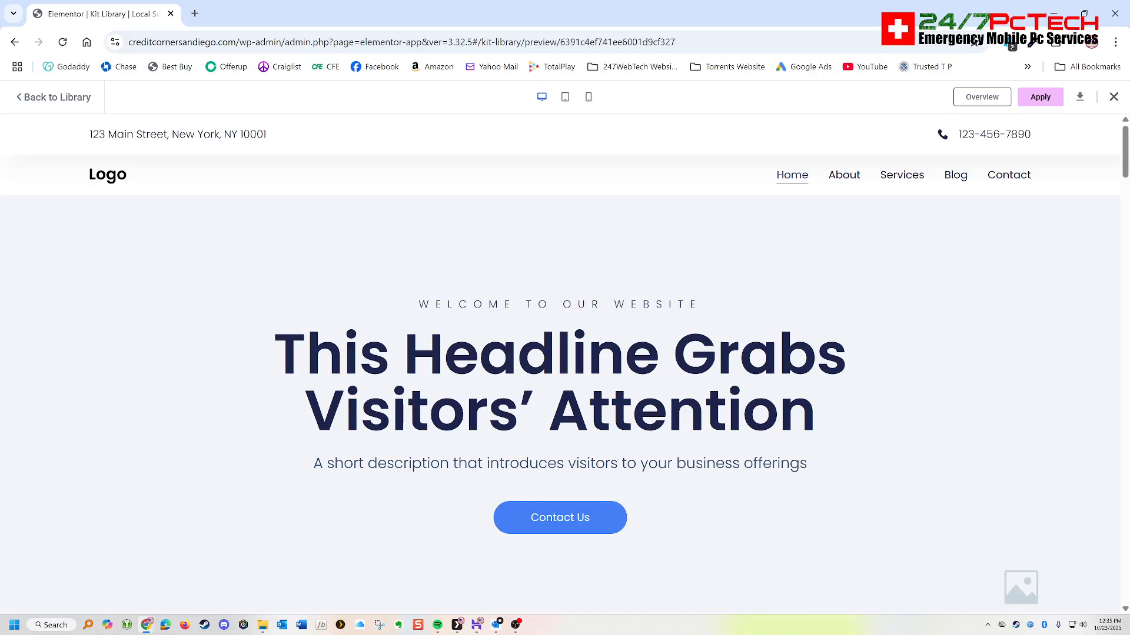
left_click(1040, 97)
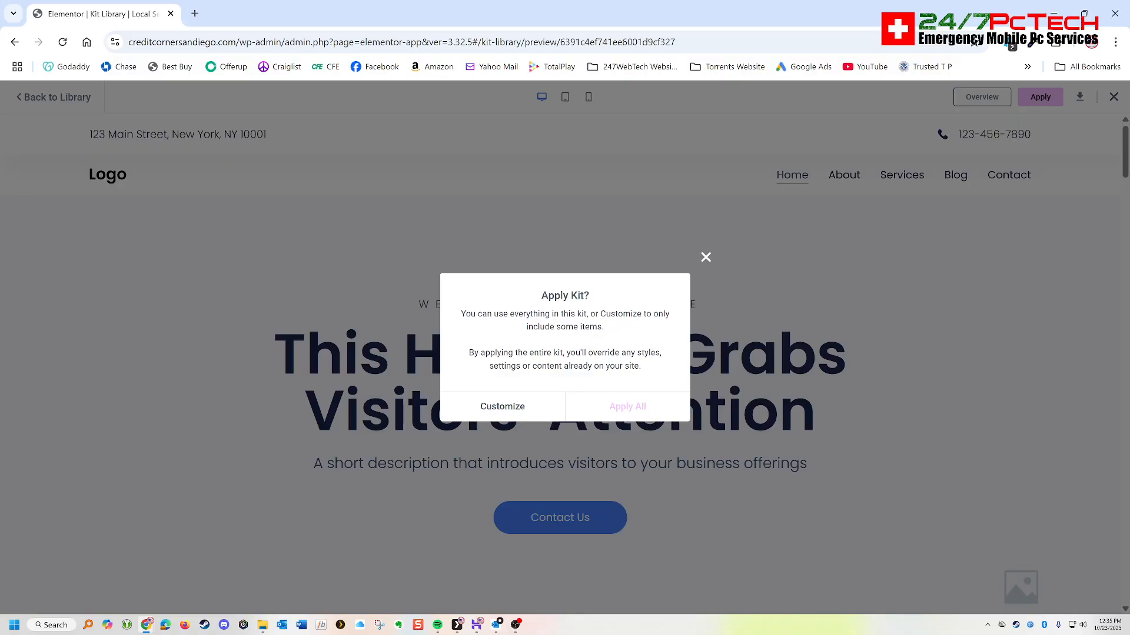
left_click(627, 407)
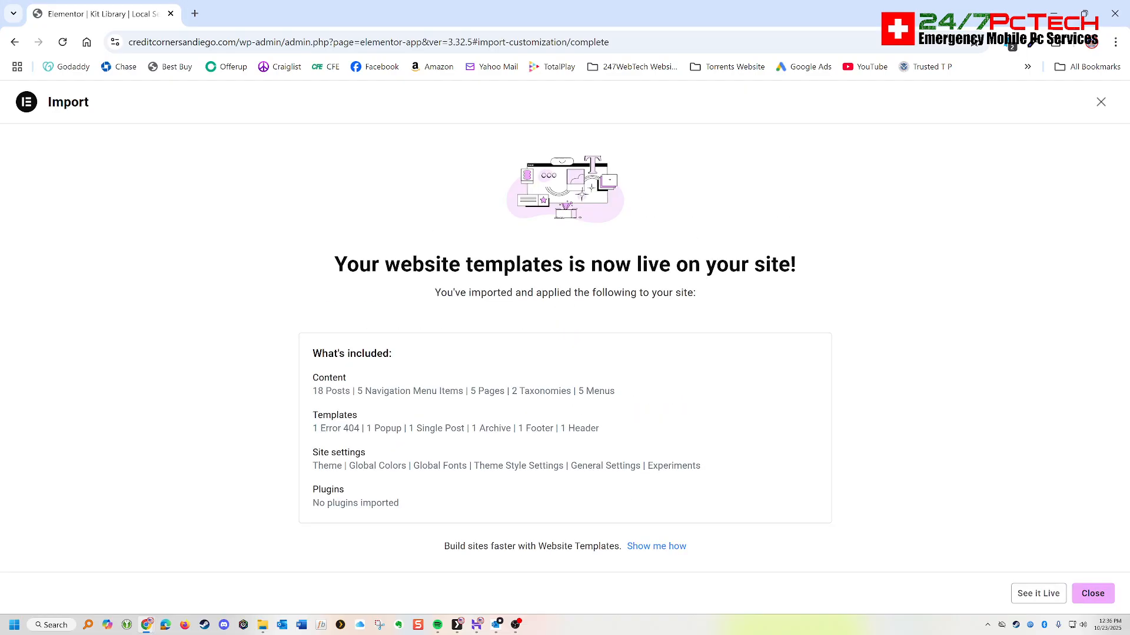
left_click(1092, 593)
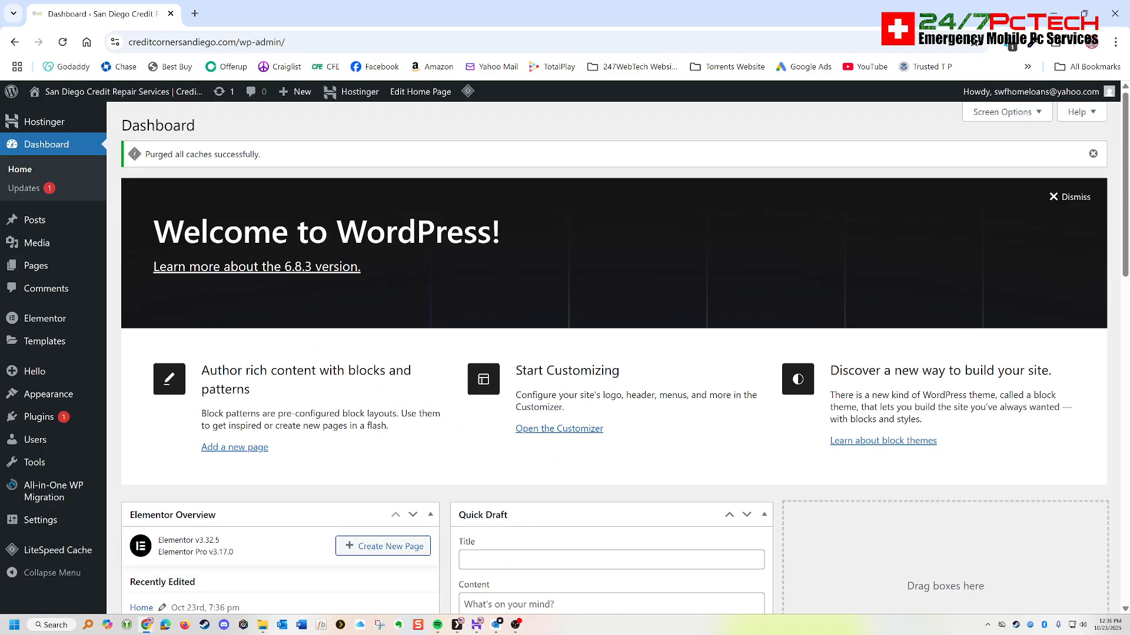
- Open the site's menu editor and check the navigation items on the existing sdcreditcorner.com website for reference
mouse_move(48, 394)
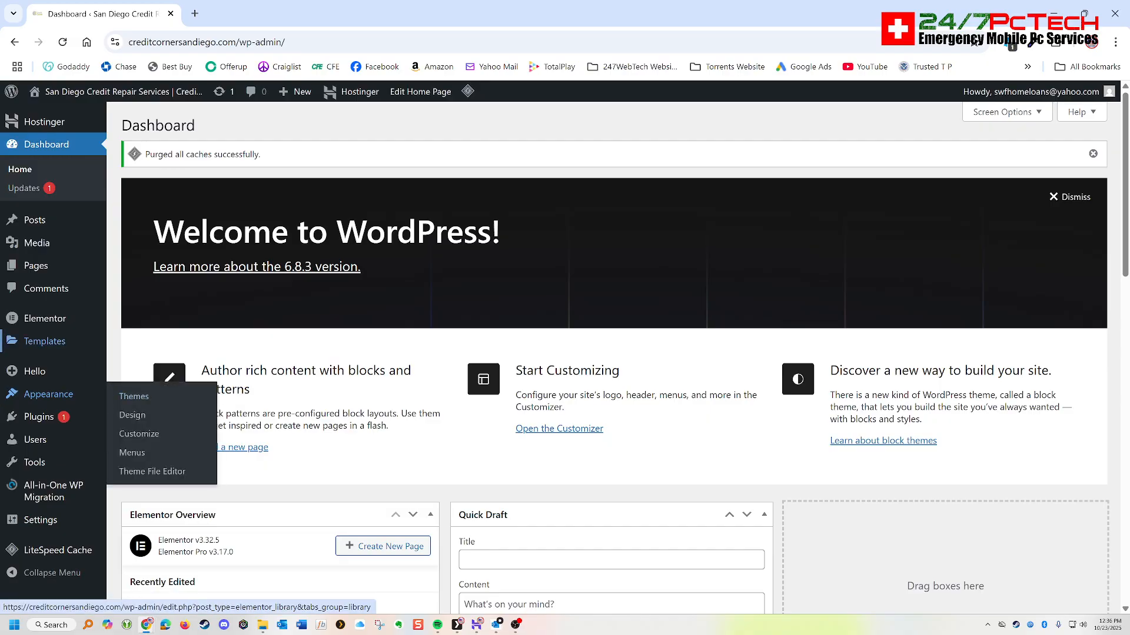
left_click(132, 453)
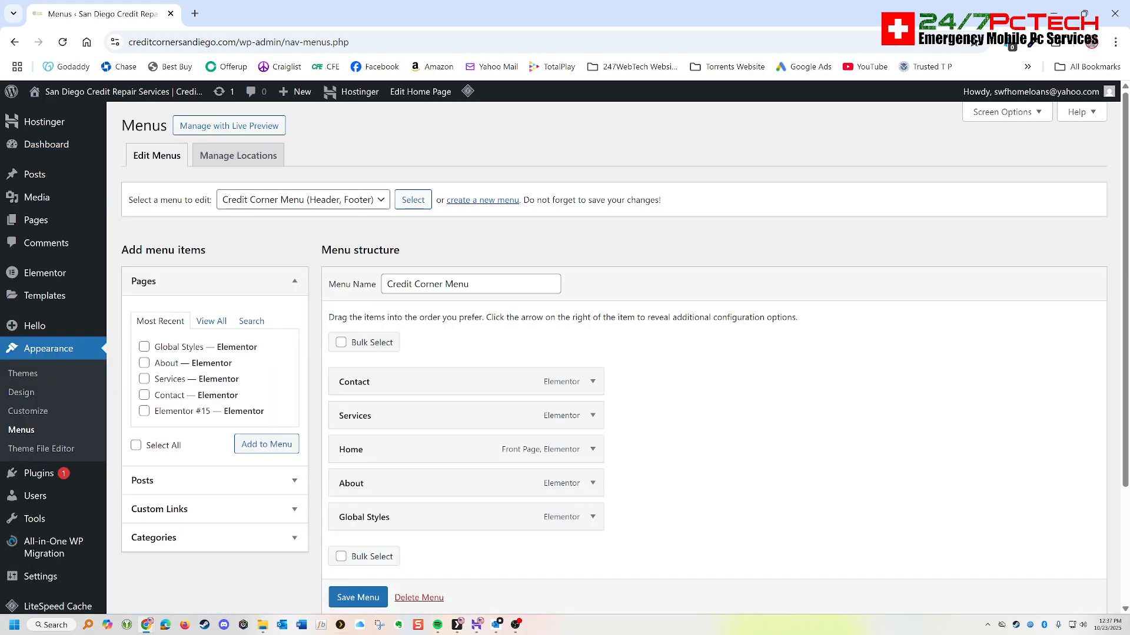
mouse_move(147, 625)
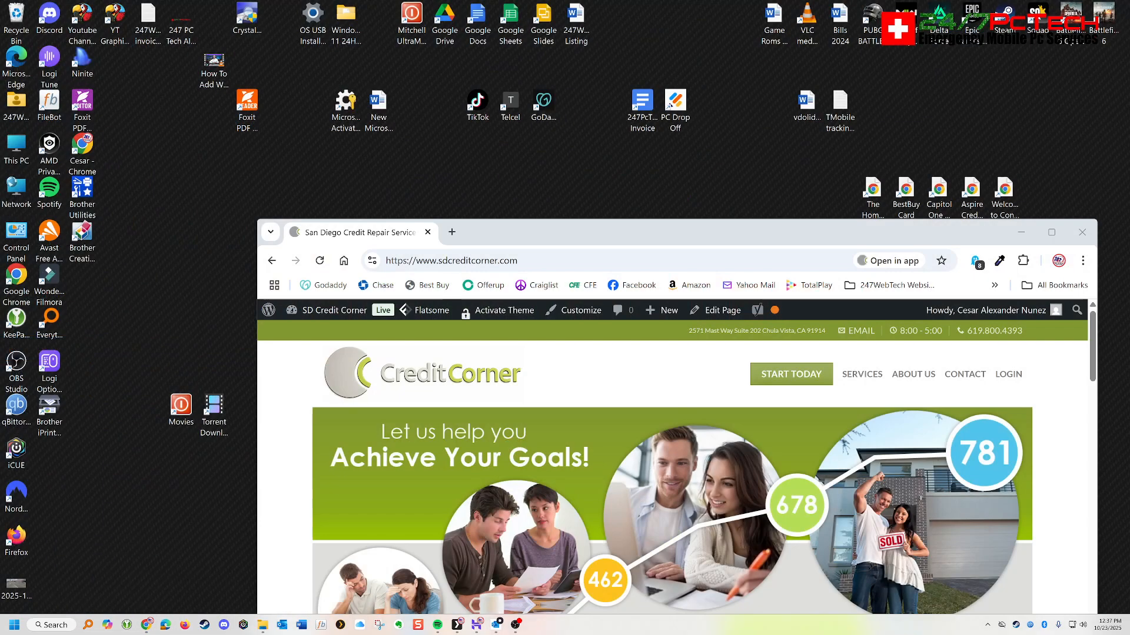
left_click(99, 582)
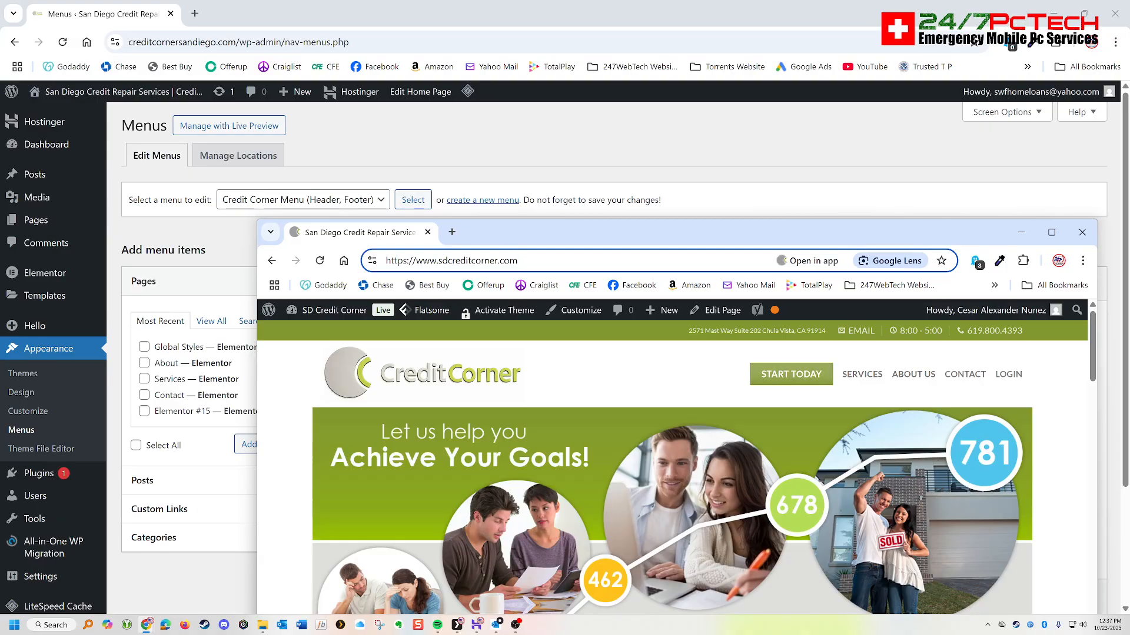
left_click(1021, 233)
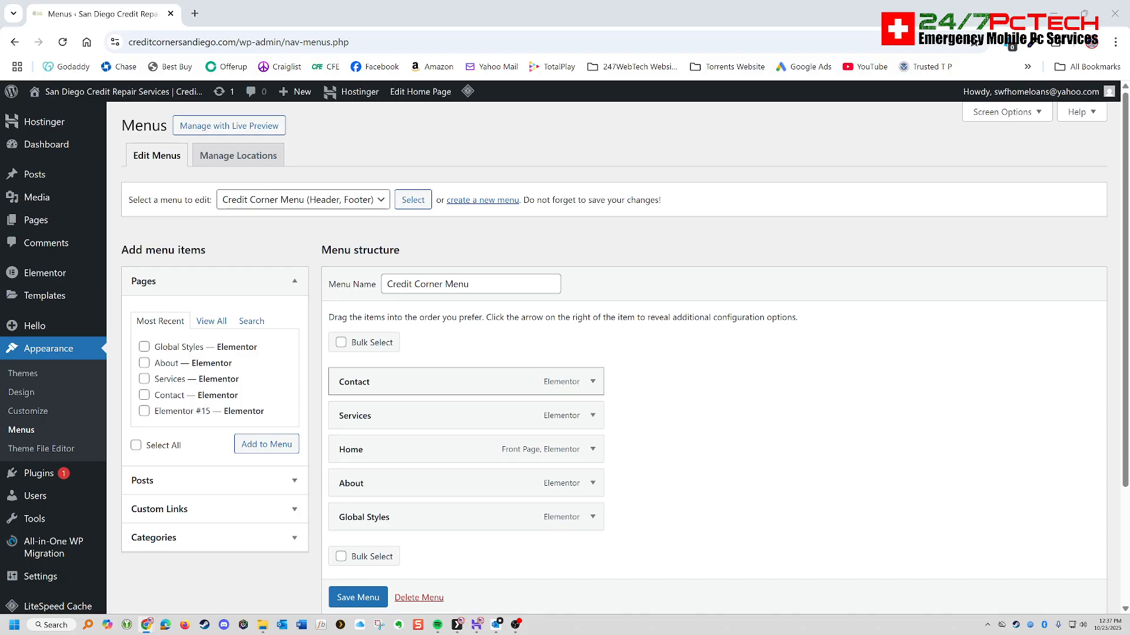
- Reorder the Credit Corner Menu items to Home, Services, About, Contact and remove the Global Styles item
left_click_drag(376, 382, 337, 480)
left_click_drag(353, 415, 353, 382)
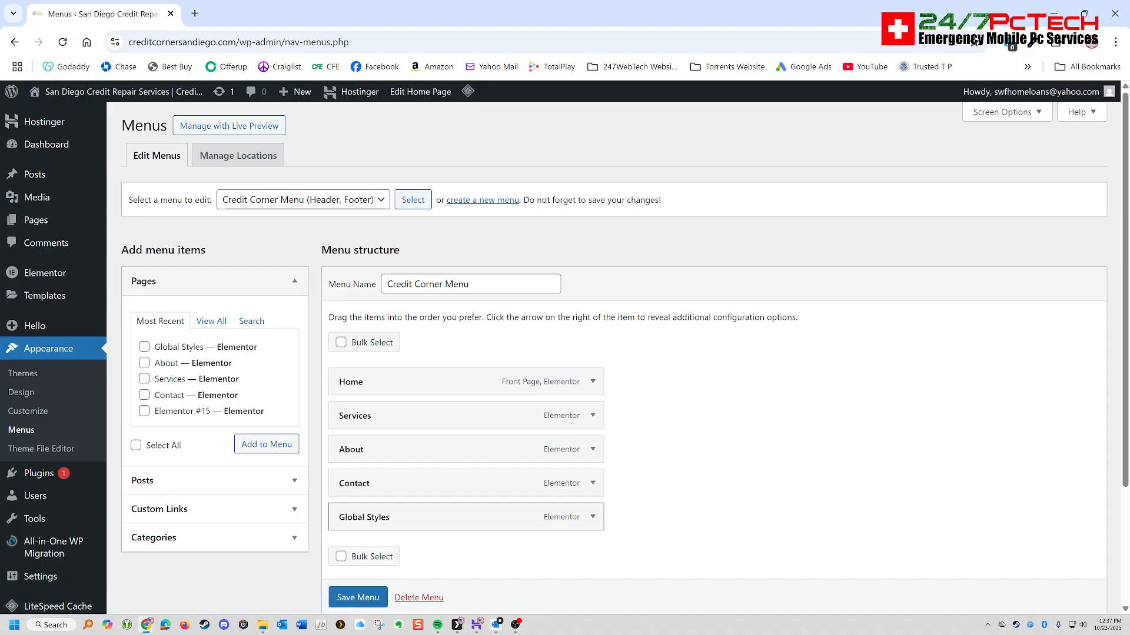
left_click(592, 516)
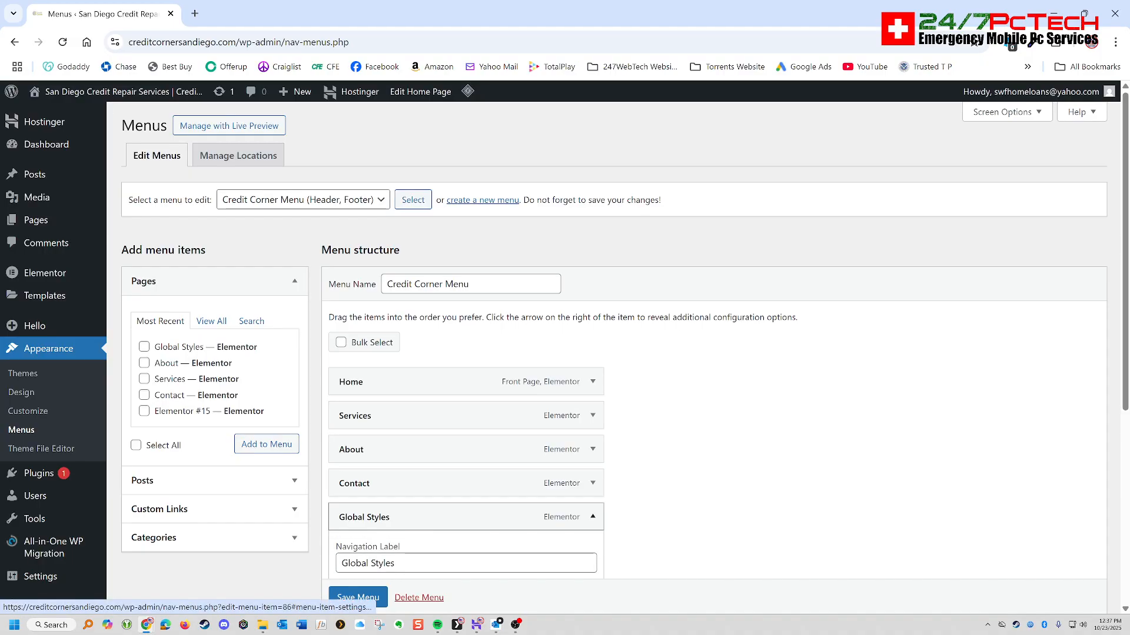
scroll(613, 354, "down", 2)
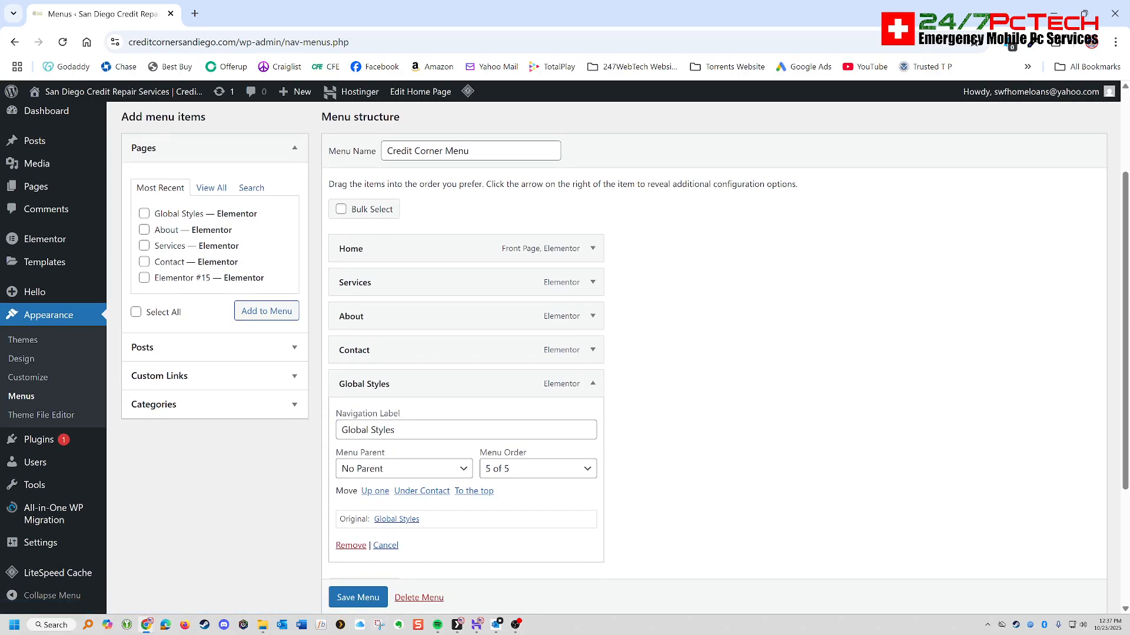
left_click(351, 546)
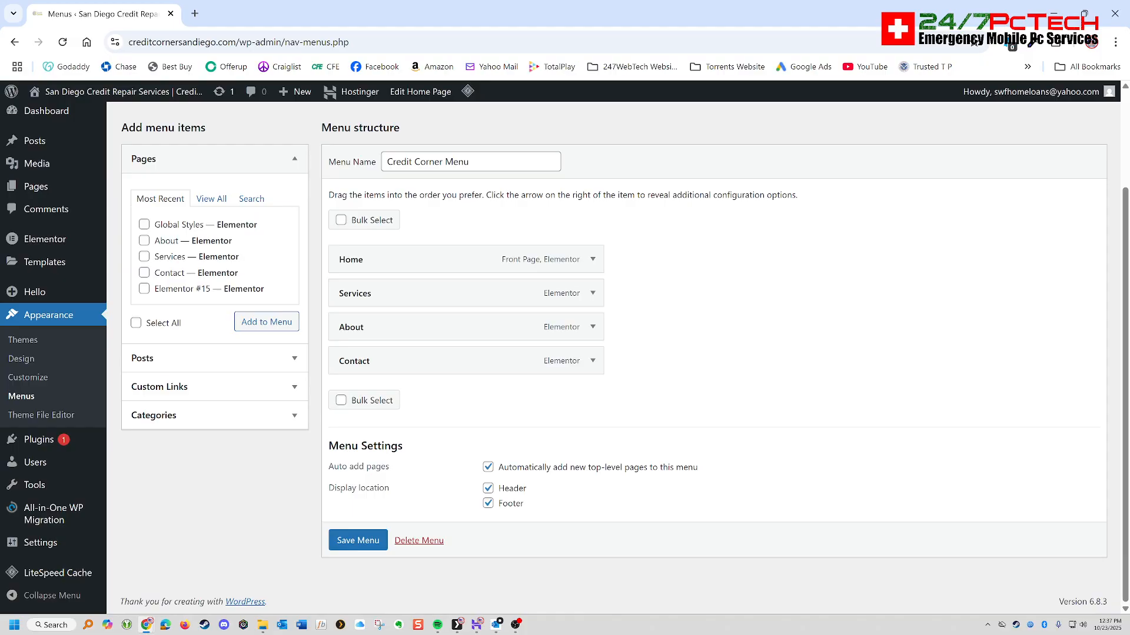
- Add the Elementor #15 page to the Credit Corner Menu with the navigation label Login and save the menu
scroll(614, 353, "up", 2)
scroll(613, 354, "down", 2)
left_click(211, 199)
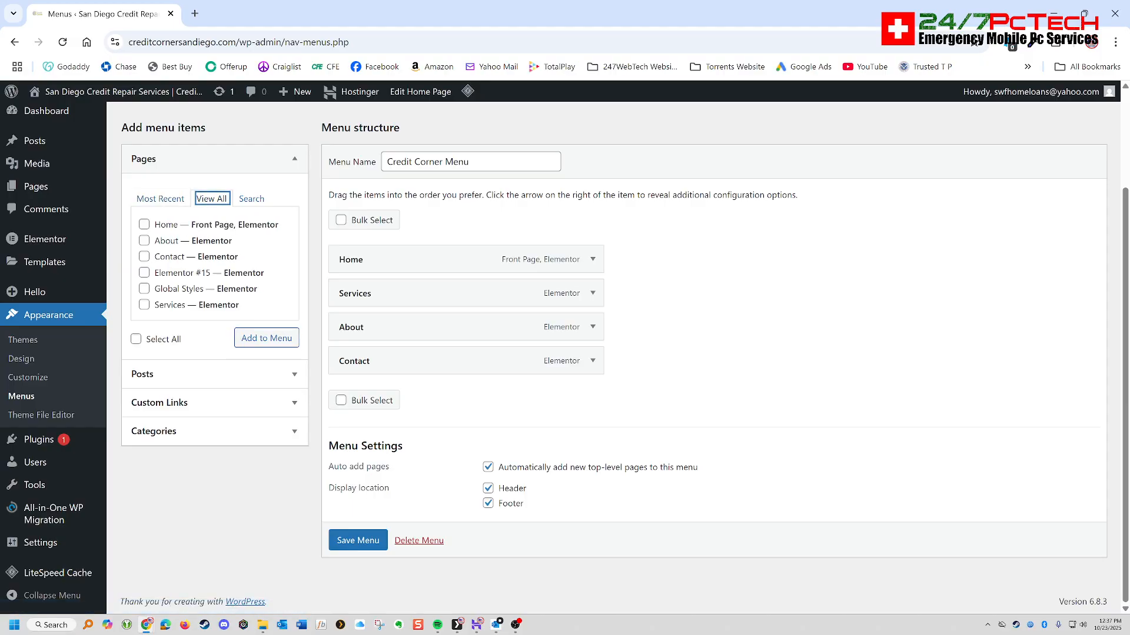
left_click(144, 273)
left_click(266, 338)
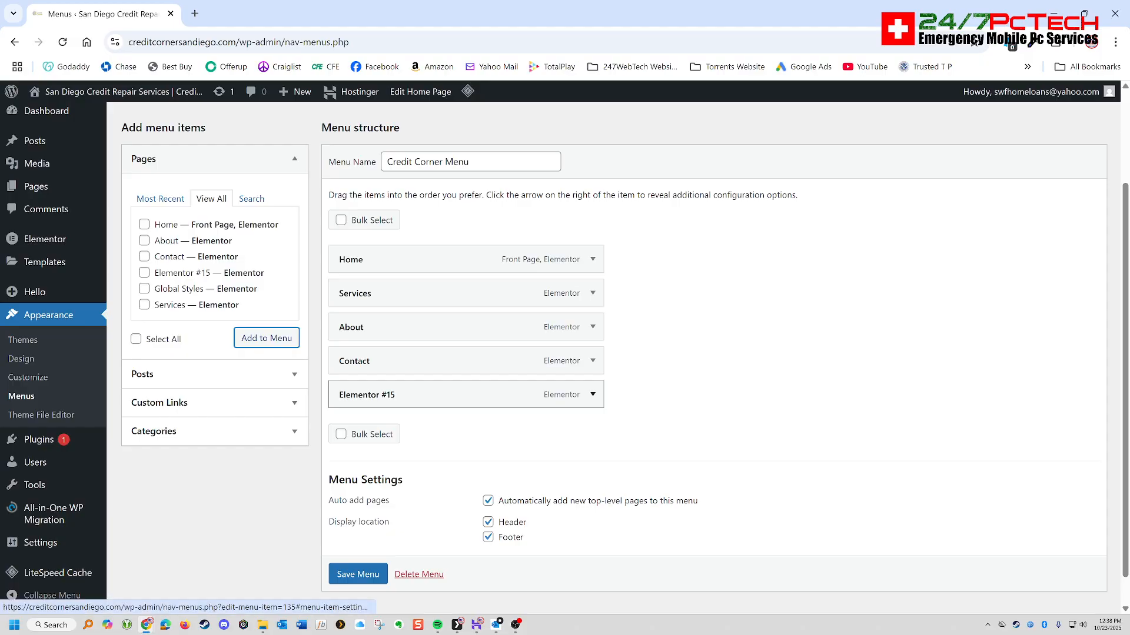
left_click(592, 395)
left_click_drag(412, 442, 294, 437)
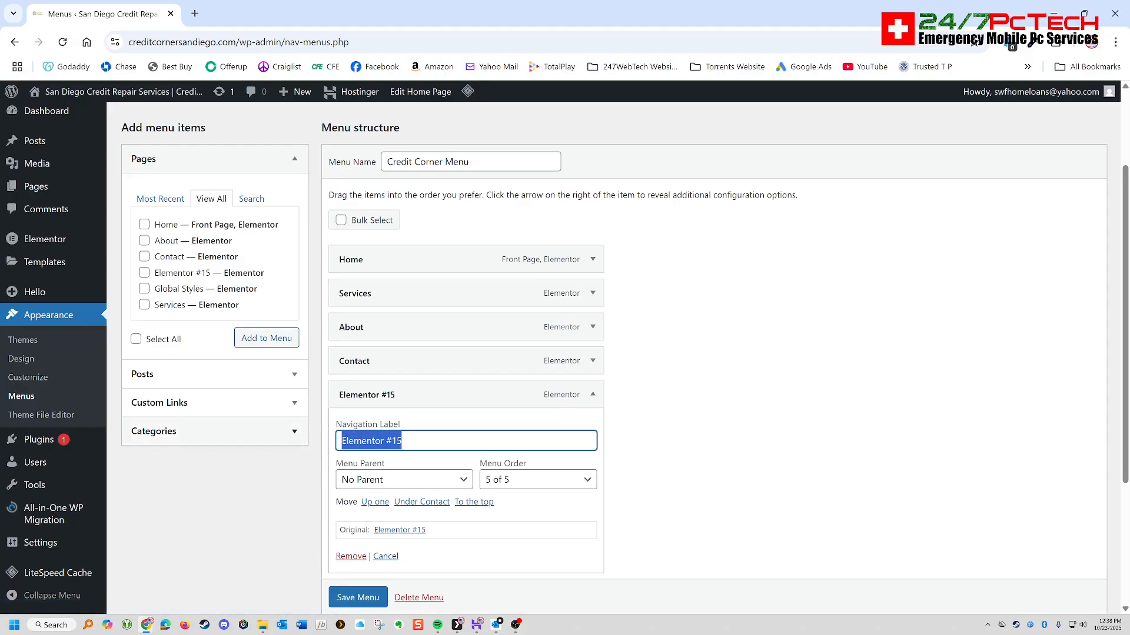
type("Login")
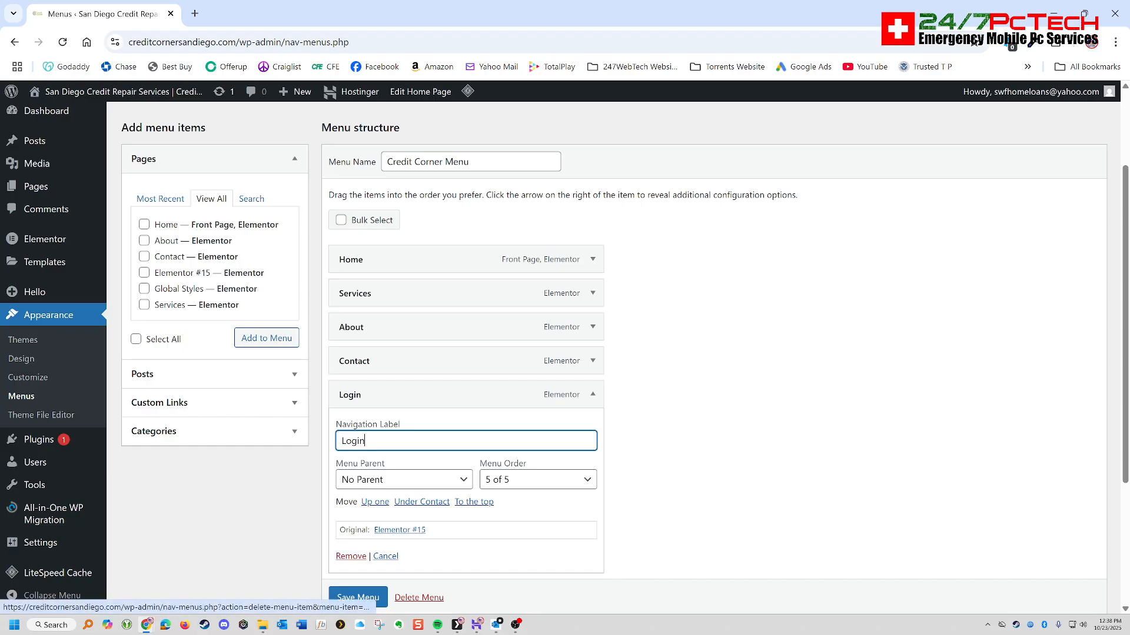
left_click(358, 597)
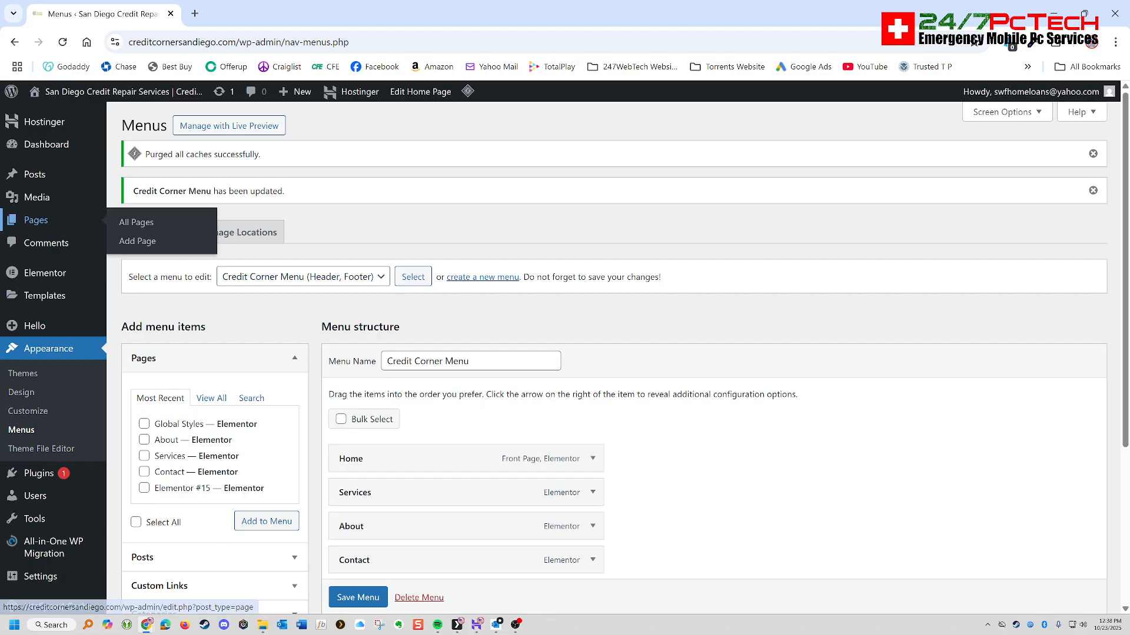
- Open the list of all pages and look through the published and draft pages
left_click(35, 220)
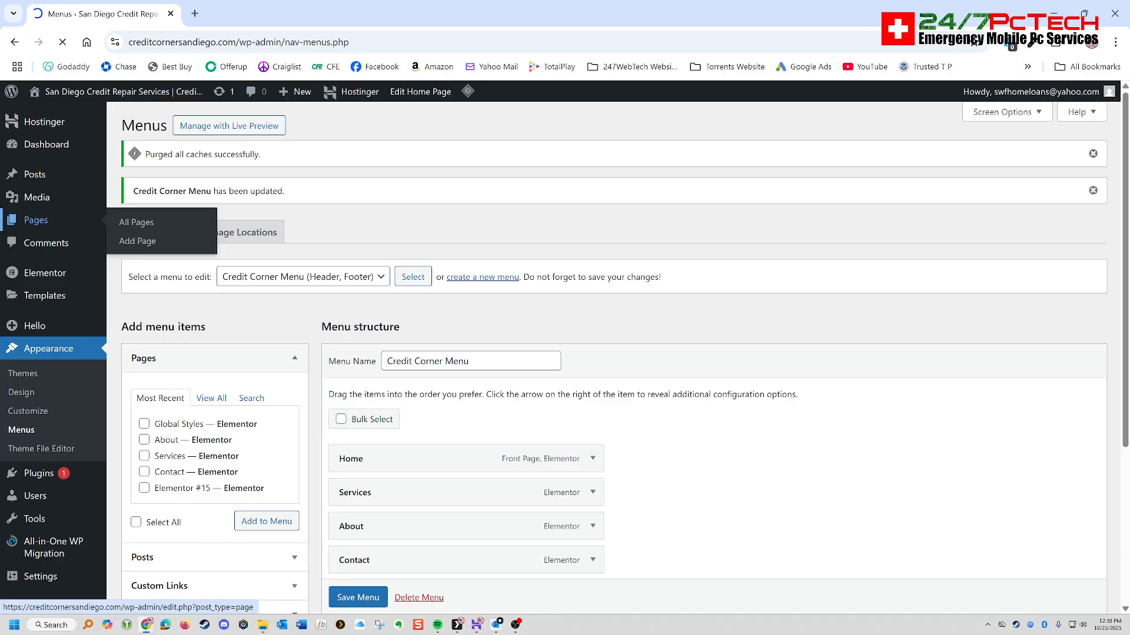
scroll(588, 424, "down", 3)
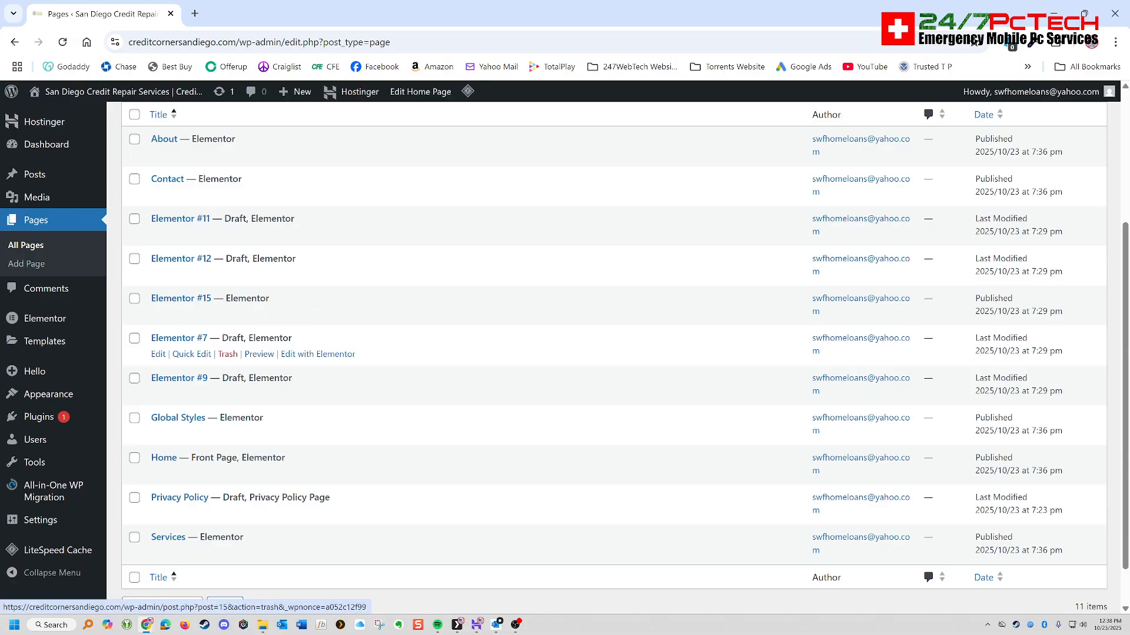
scroll(329, 412, "up", 1)
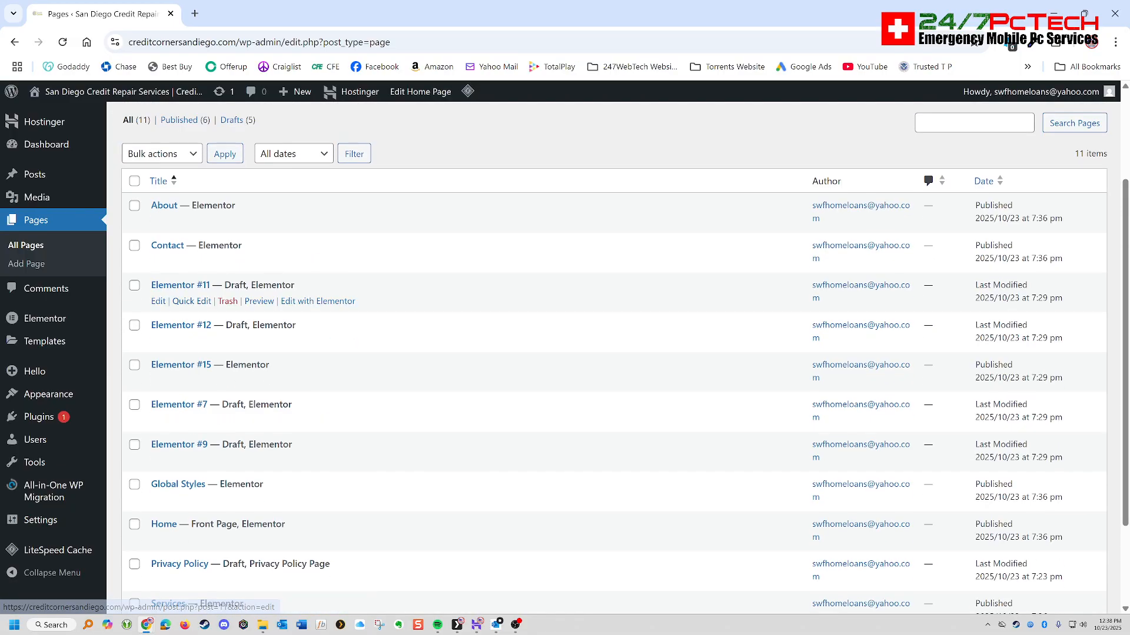
scroll(306, 263, "down", 2)
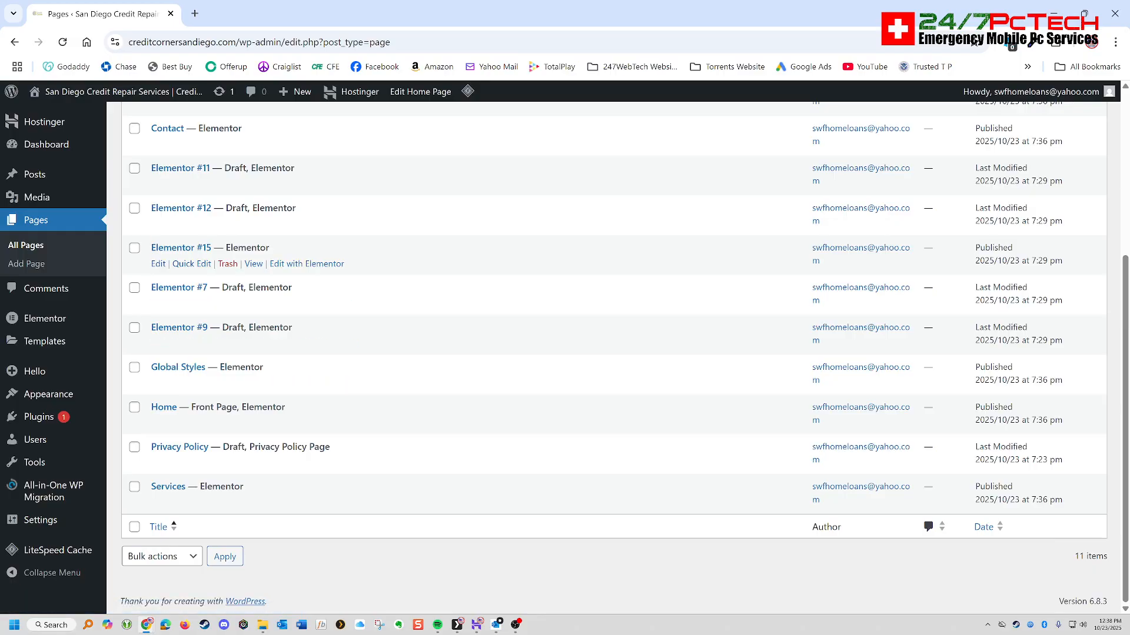
- Visit the live site, follow the Login menu link to inspect the page's URL slug, and return to the page list
left_click(118, 91)
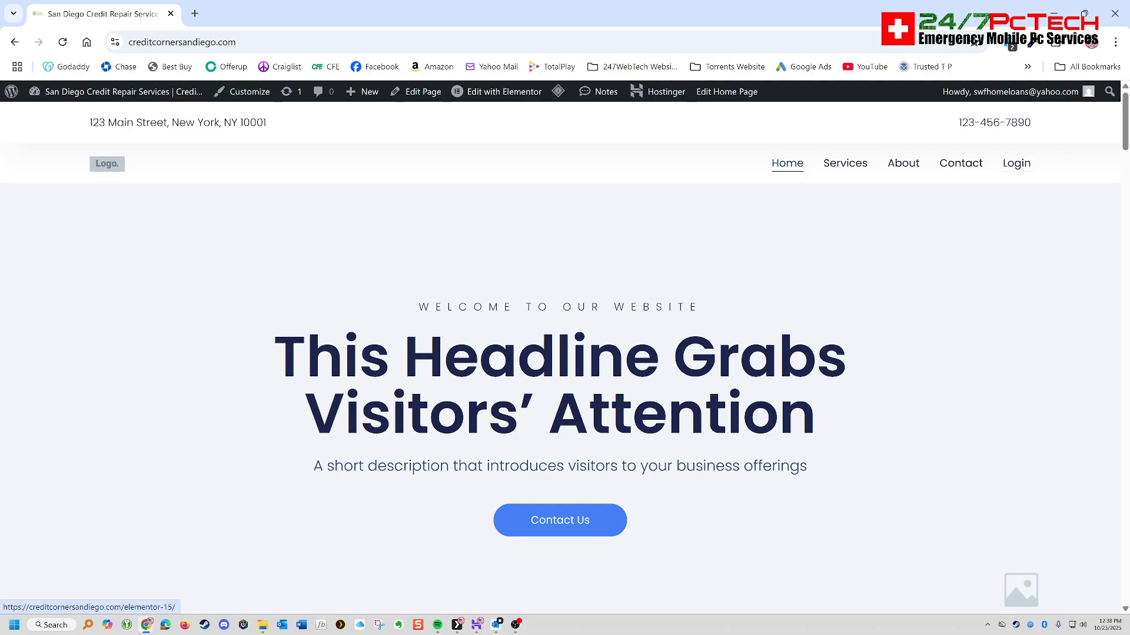
left_click(1016, 164)
left_click(300, 42)
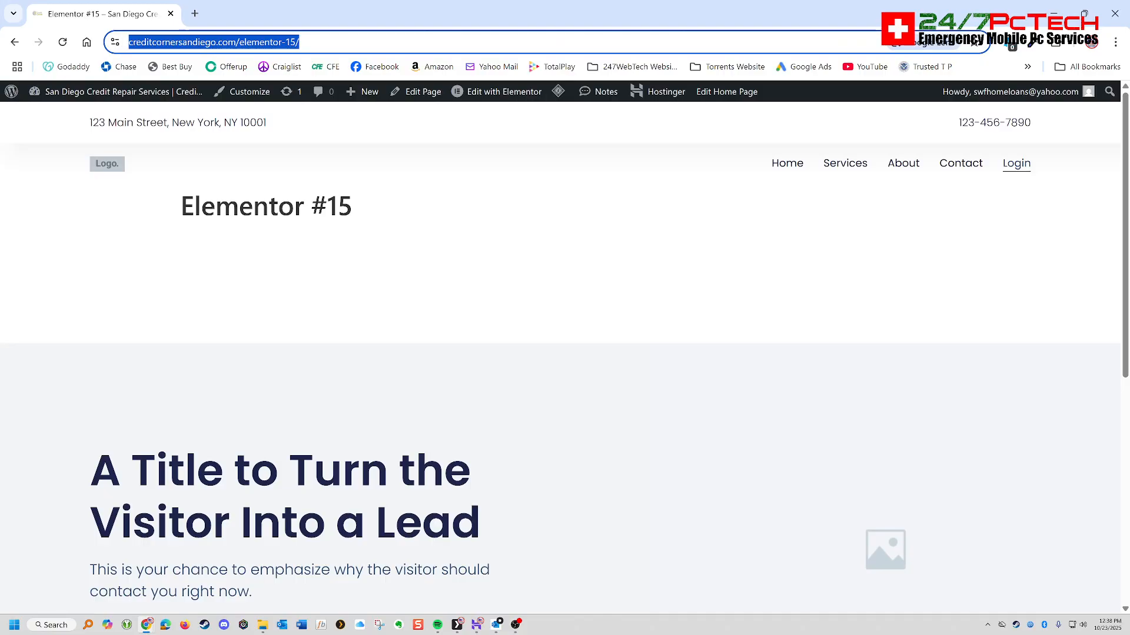
left_click(237, 42)
left_click_drag(269, 42, 330, 41)
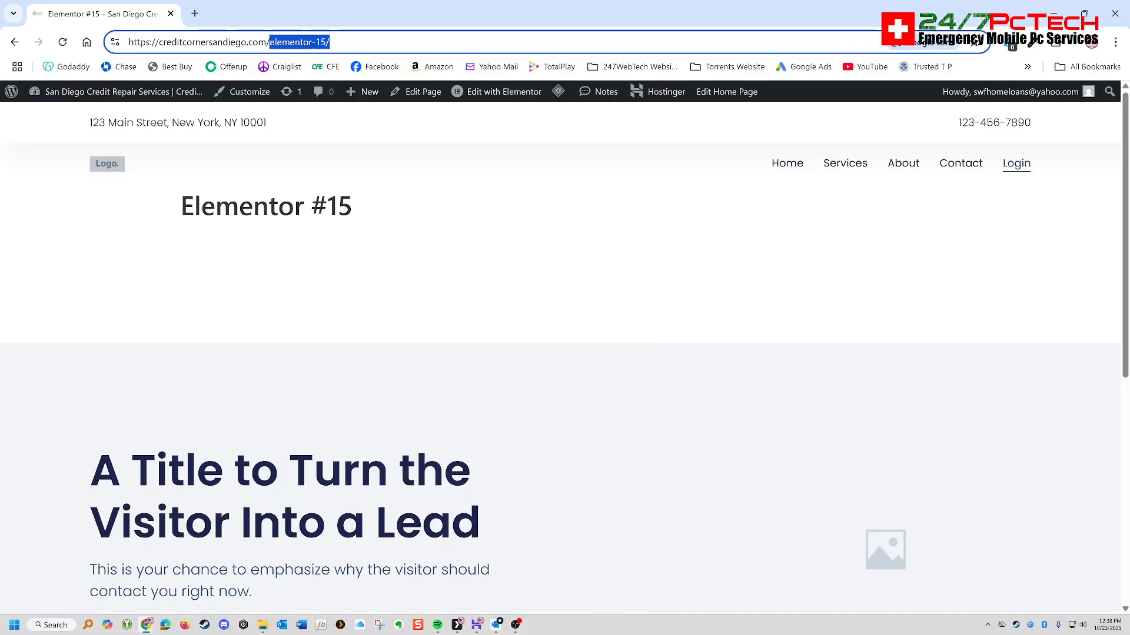
left_click(15, 42)
left_click(15, 41)
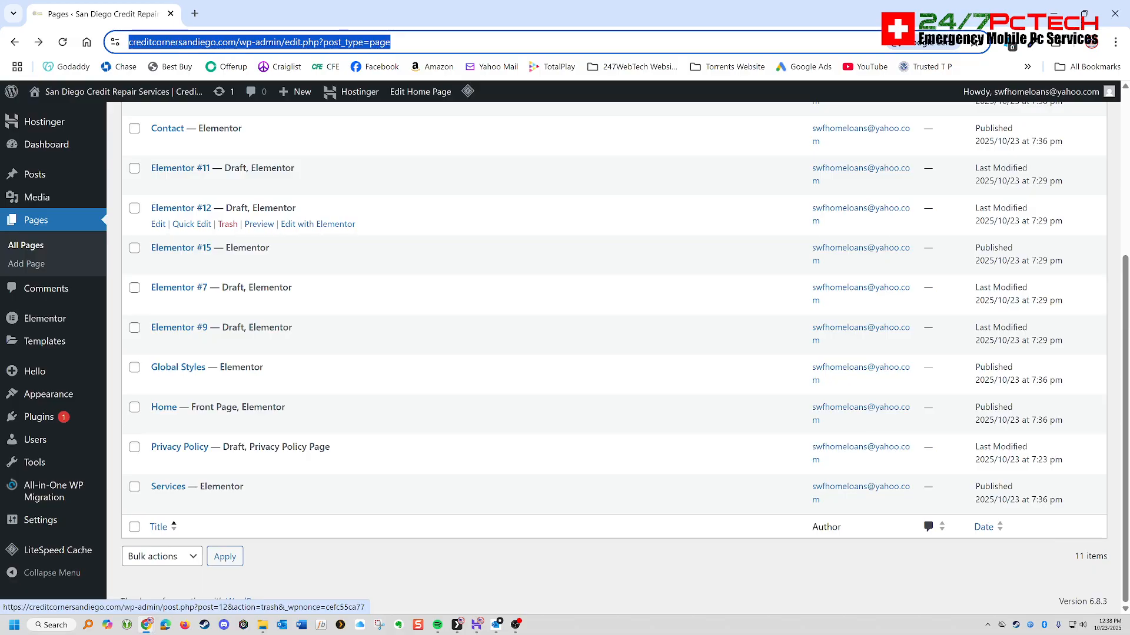
- Move the unused draft pages Elementor #12, Elementor #11 and Elementor #7 to the trash
left_click(228, 224)
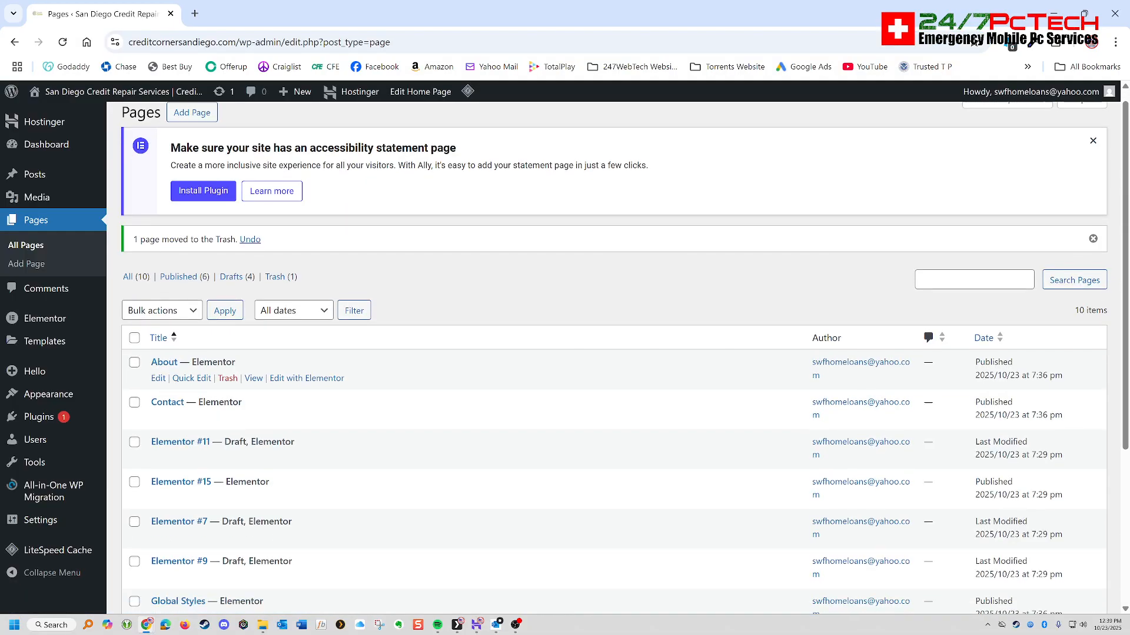
scroll(565, 353, "down", 3)
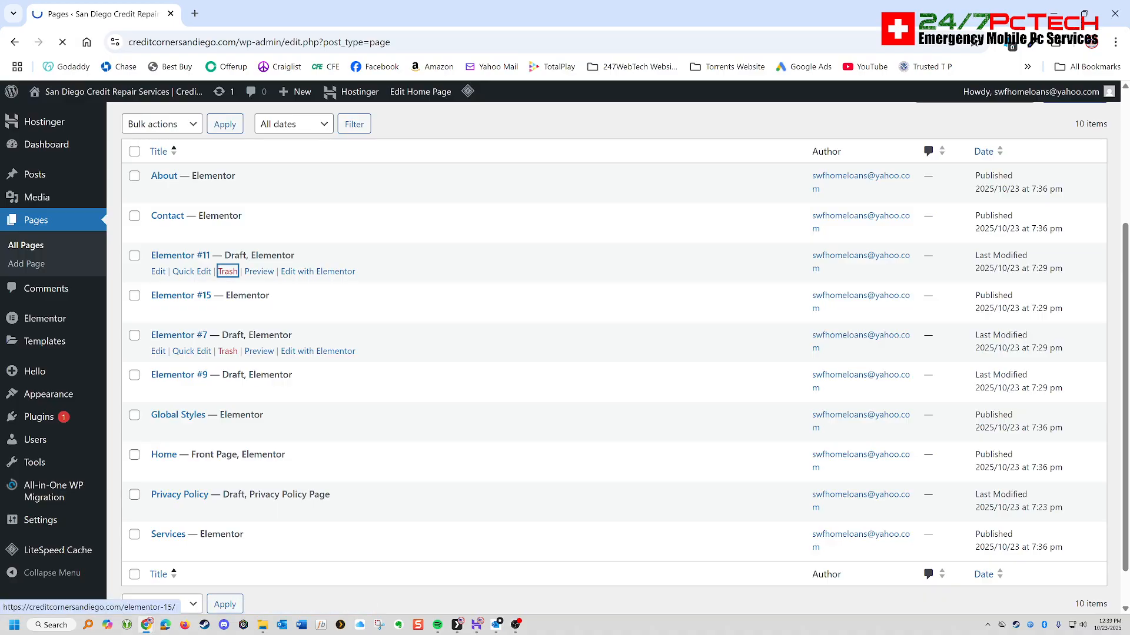
left_click(228, 271)
scroll(228, 271, "down", 3)
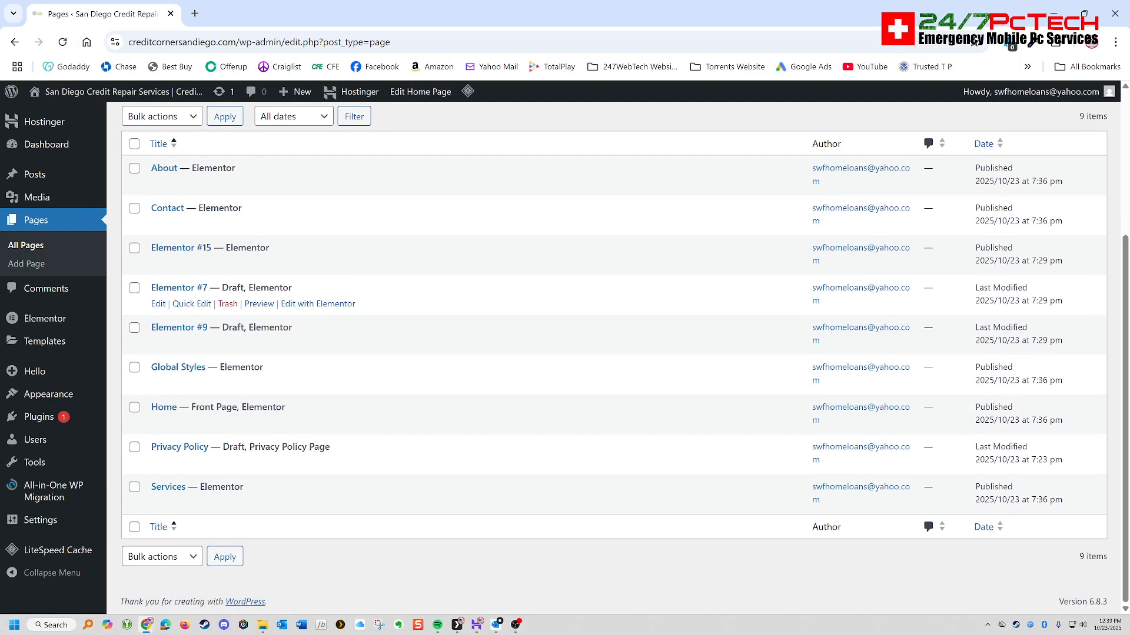
left_click(227, 304)
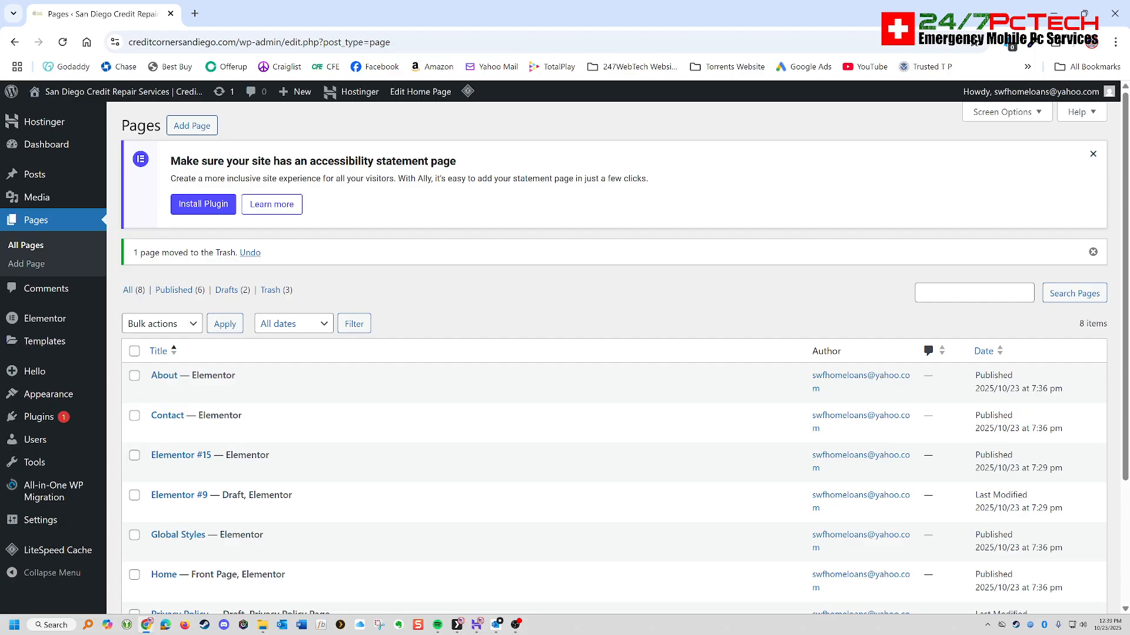
- Open the published Elementor #15 page for editing, retitle it Login and save the page
scroll(612, 354, "down", 2)
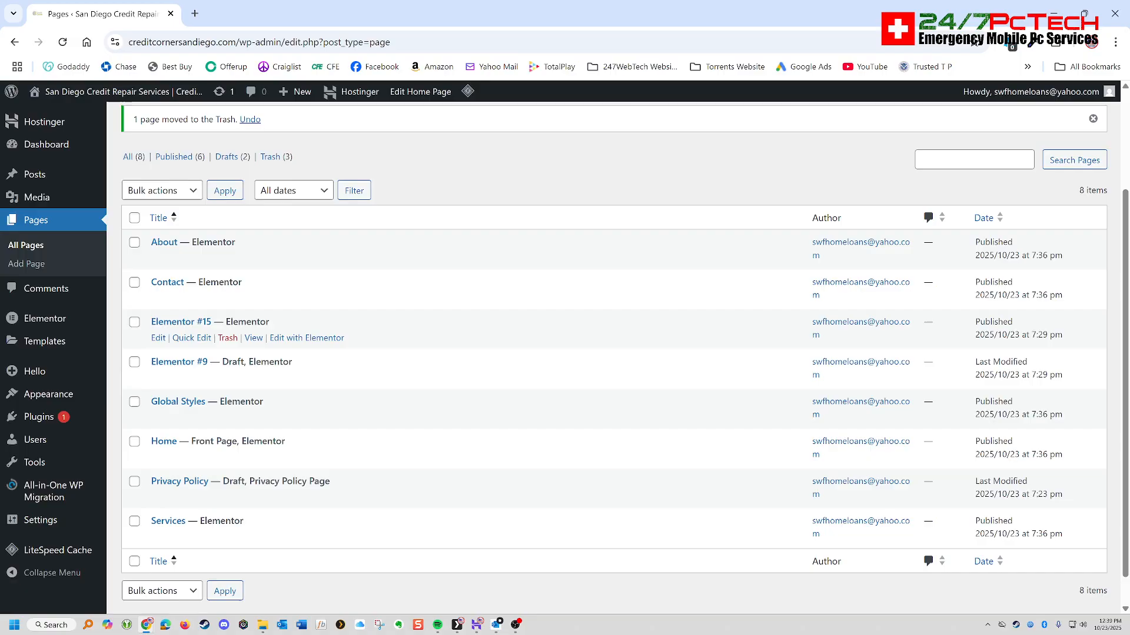
left_click(158, 338)
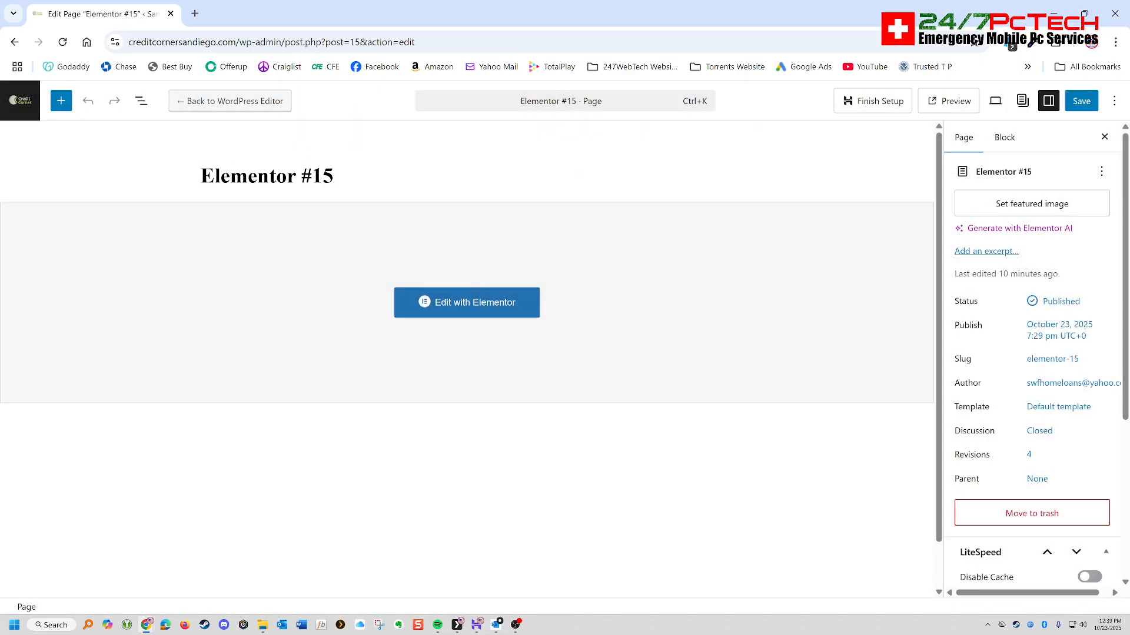
key("Delete")
key("Delete")
key("Delete")
key("Delete")
key("Delete")
key("Delete")
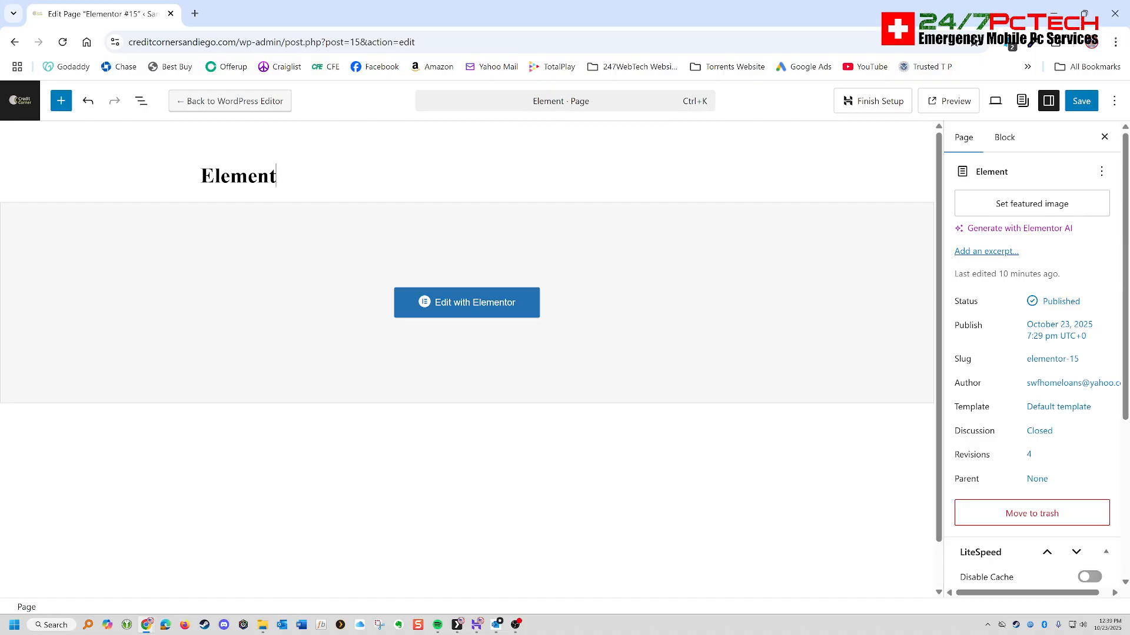
key("BackSpace")
key("BackSpace")
key("BackSpace")
key("BackSpace")
key("BackSpace")
key("BackSpace")
key("BackSpace")
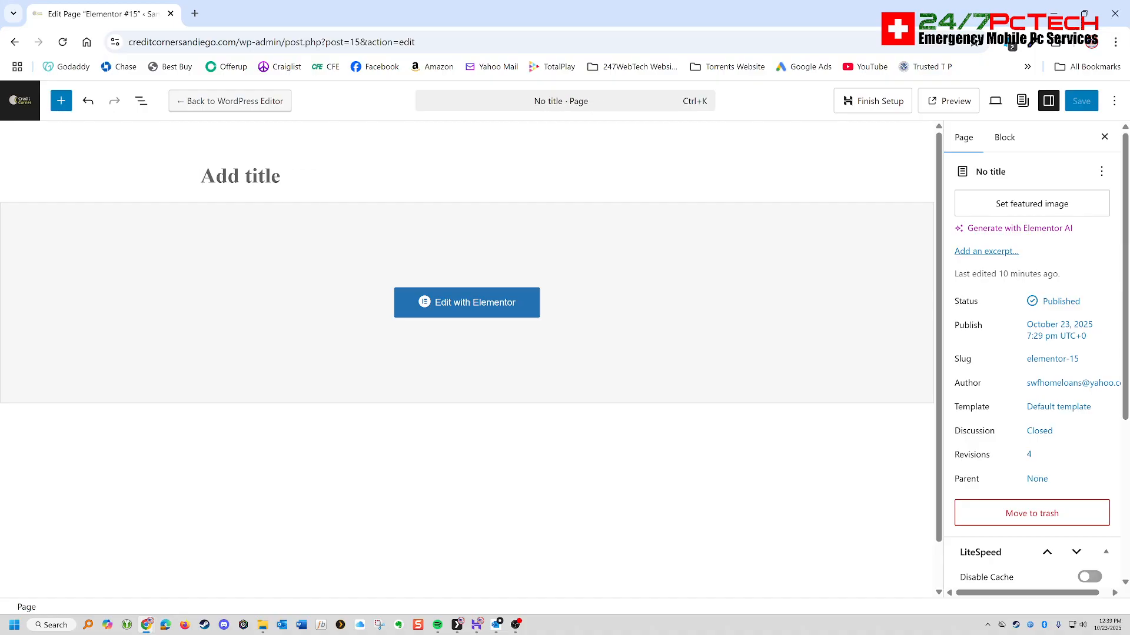
type("Login")
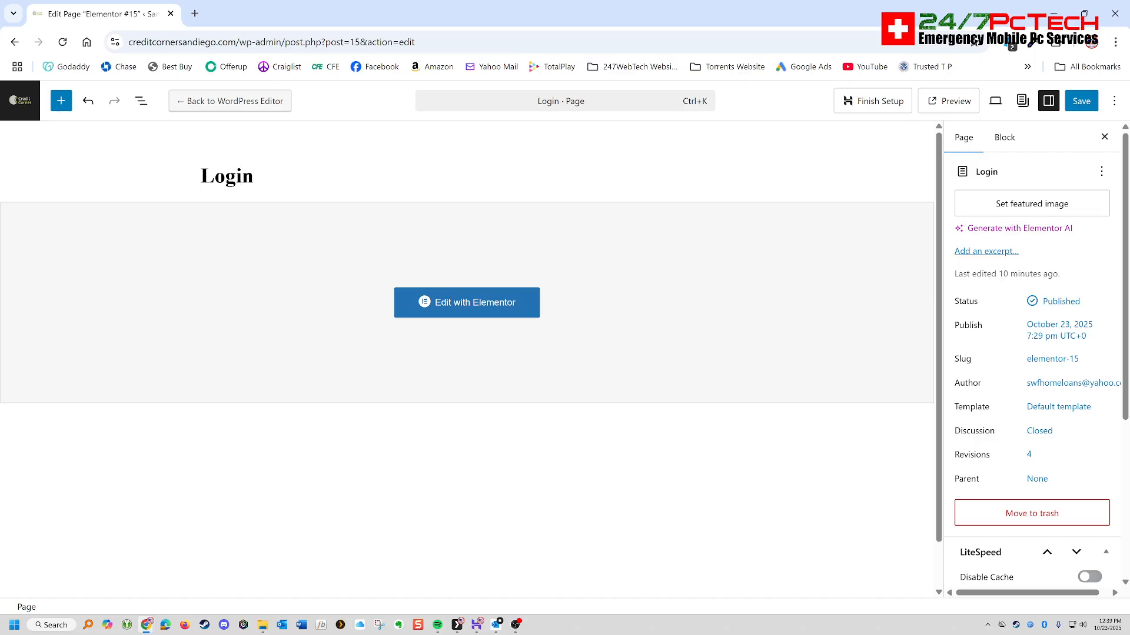
left_click(1082, 101)
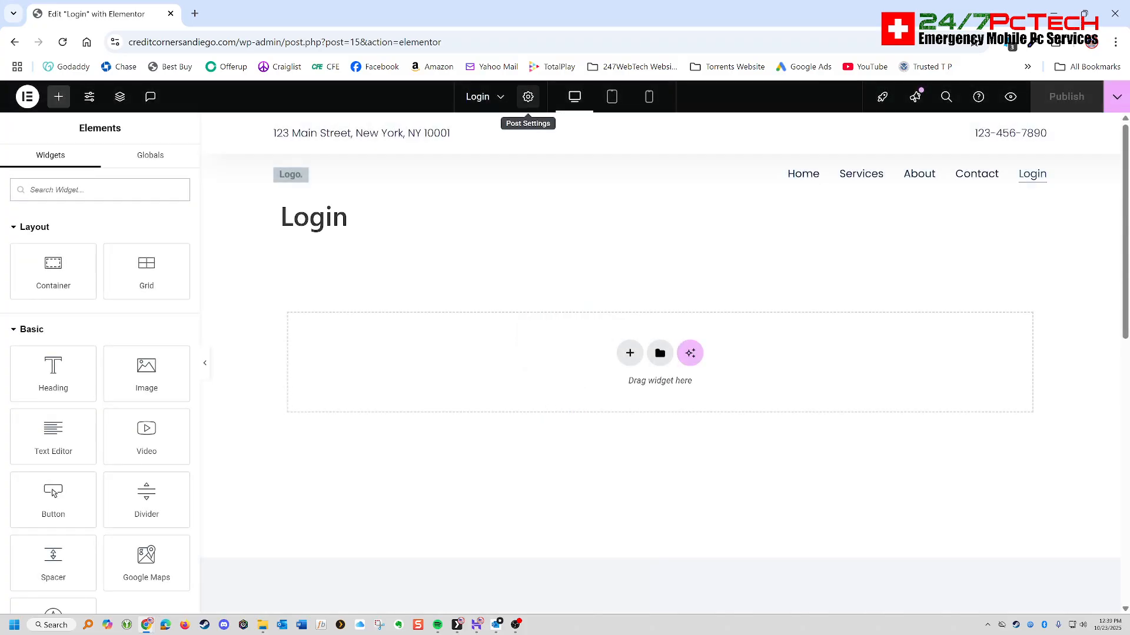
- Try to hide the Login page's title and set its page layout to Elementor Full Width in the post settings
left_click(528, 97)
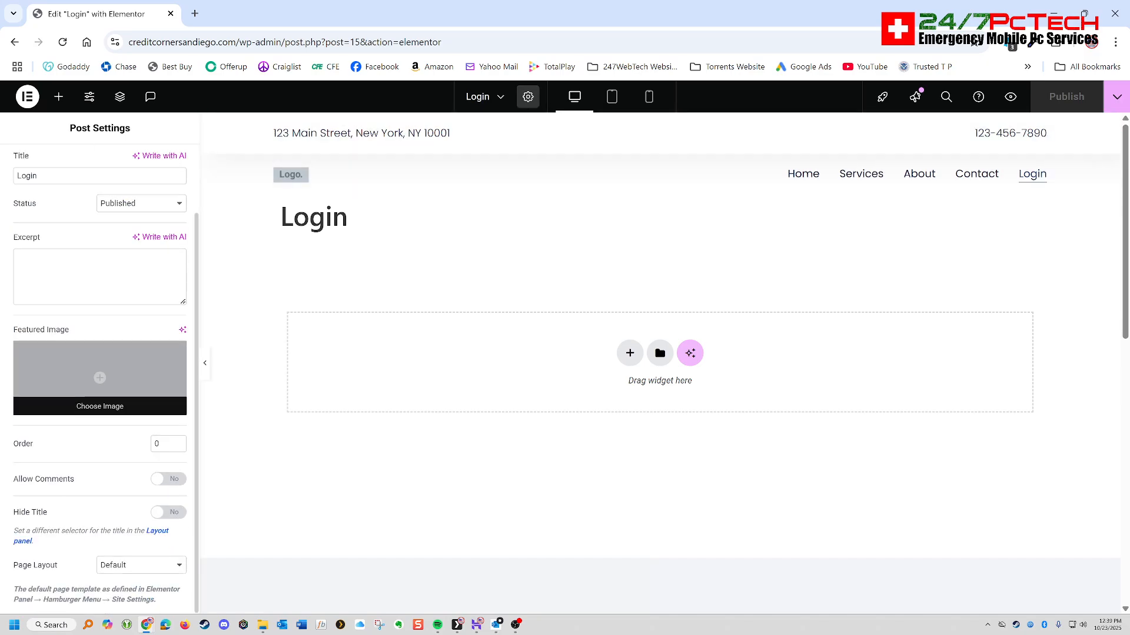
left_click(169, 512)
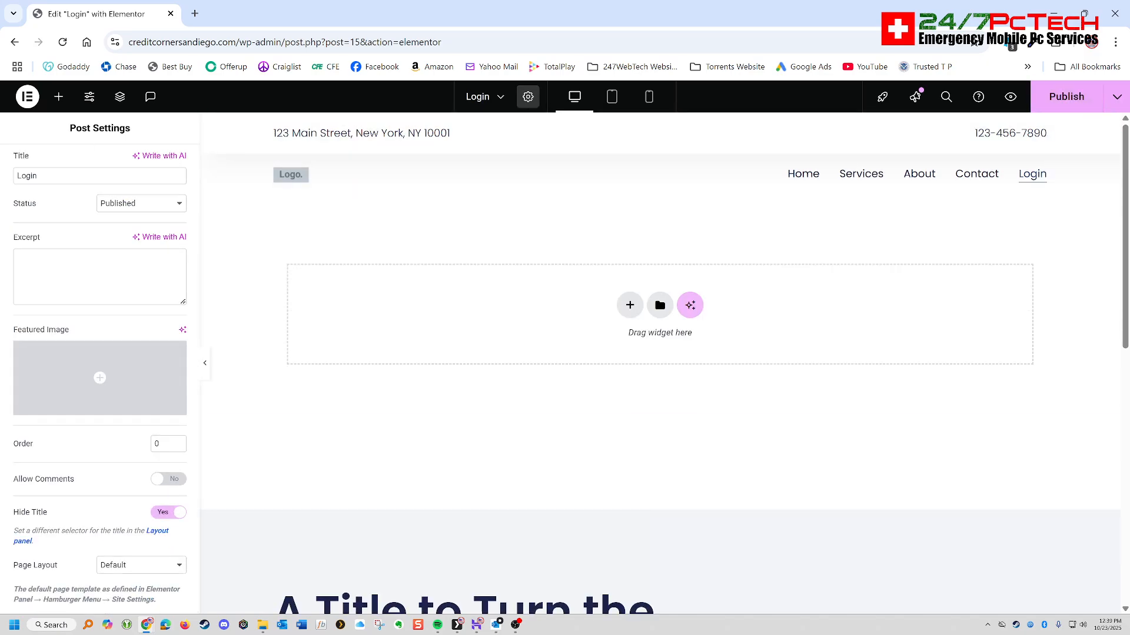
left_click(142, 565)
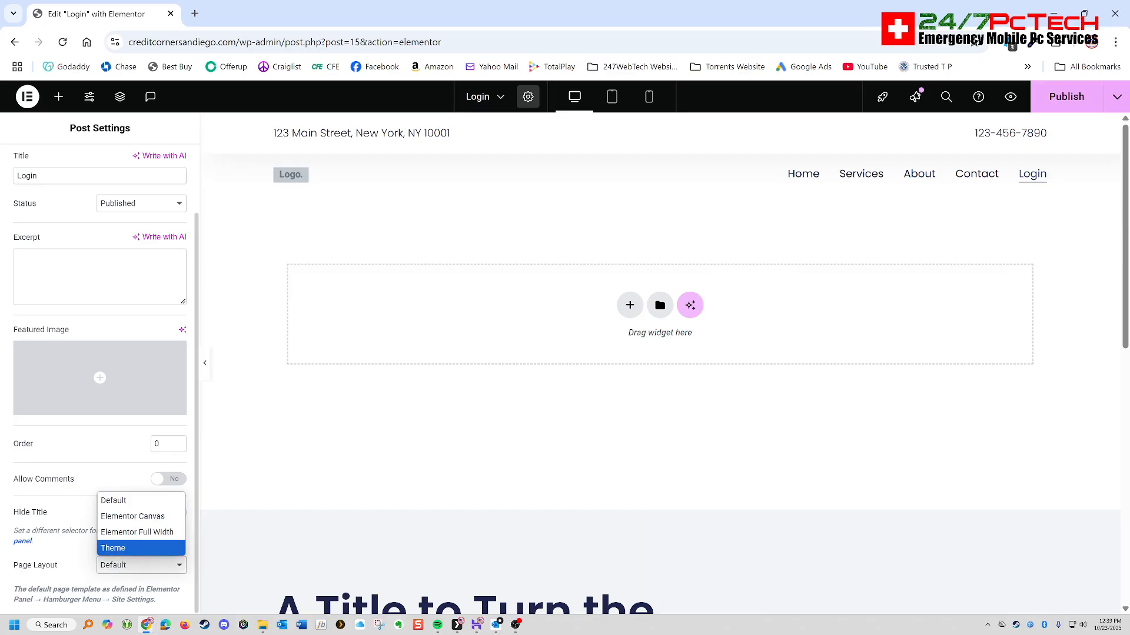
left_click(137, 532)
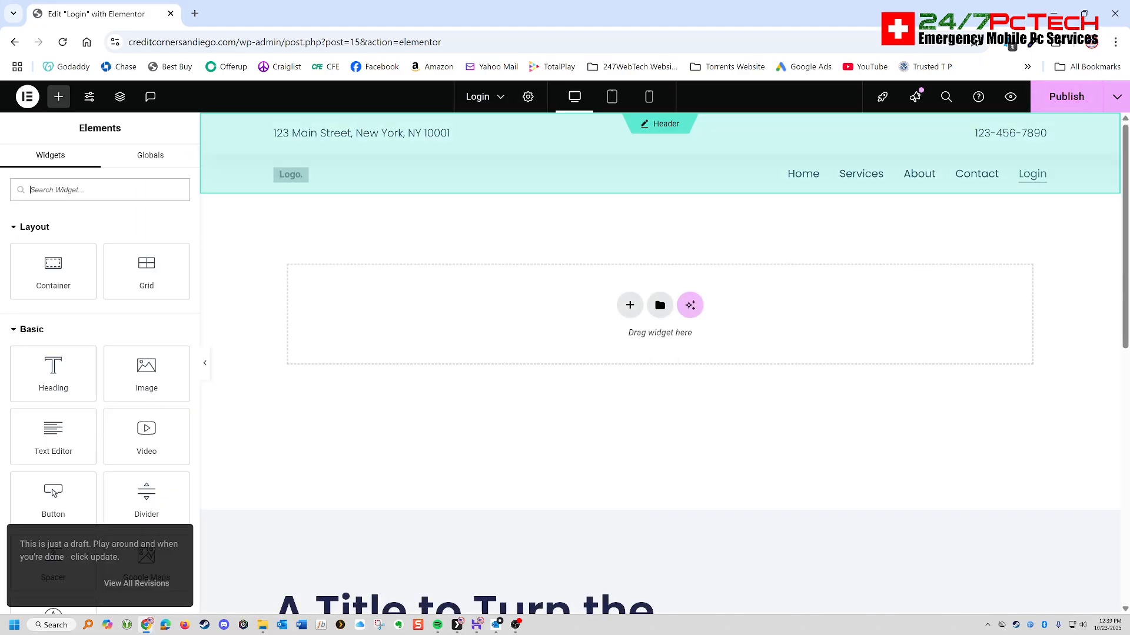
- Leave the Elementor editor without publishing, return to the page list and change the Login page's slug to Login
left_click(15, 42)
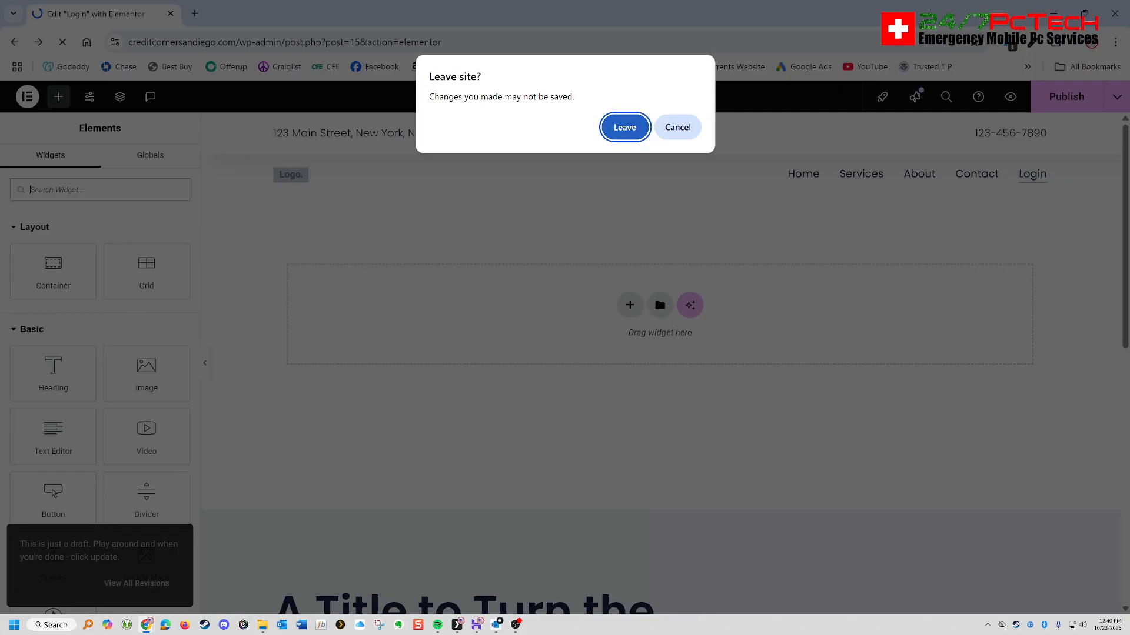
key("Return")
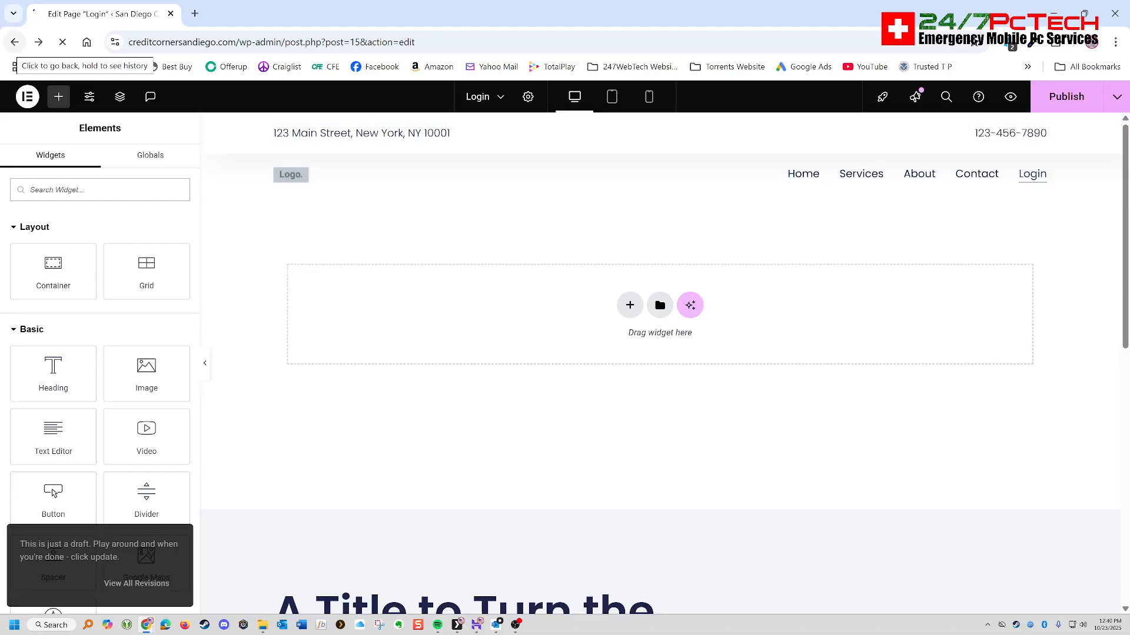
left_click(14, 42)
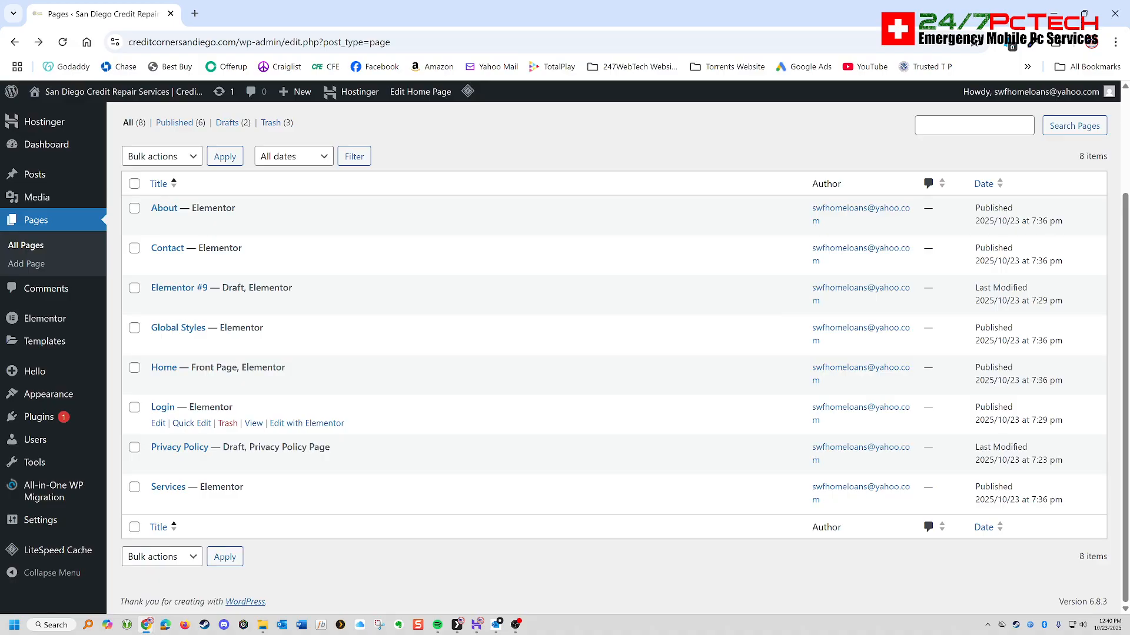
left_click(192, 423)
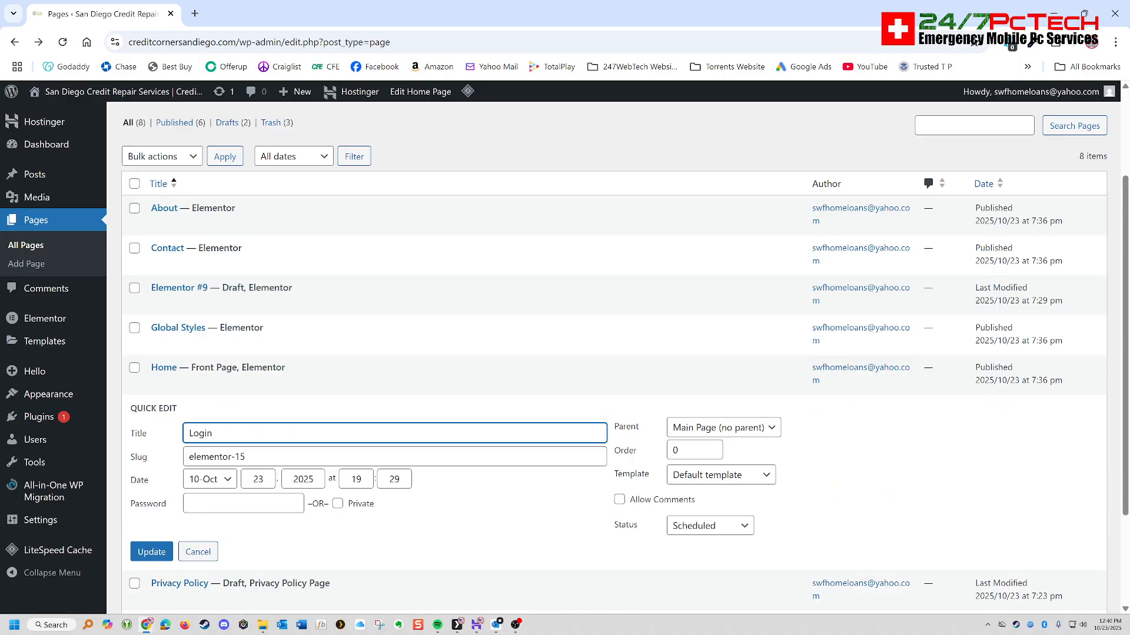
key("Tab")
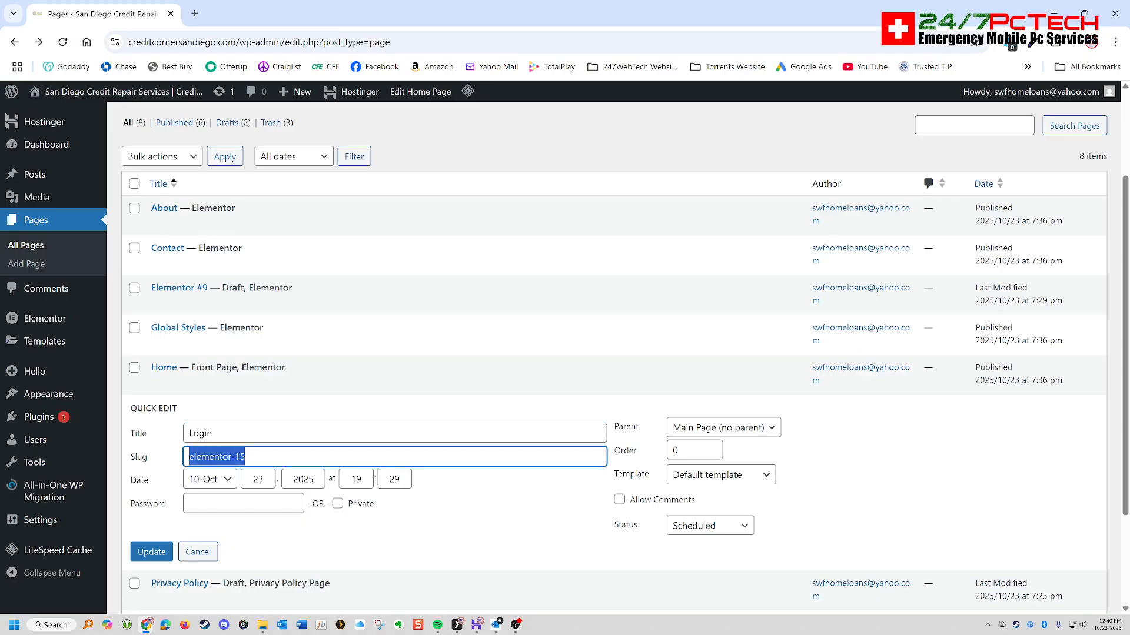
type("Login")
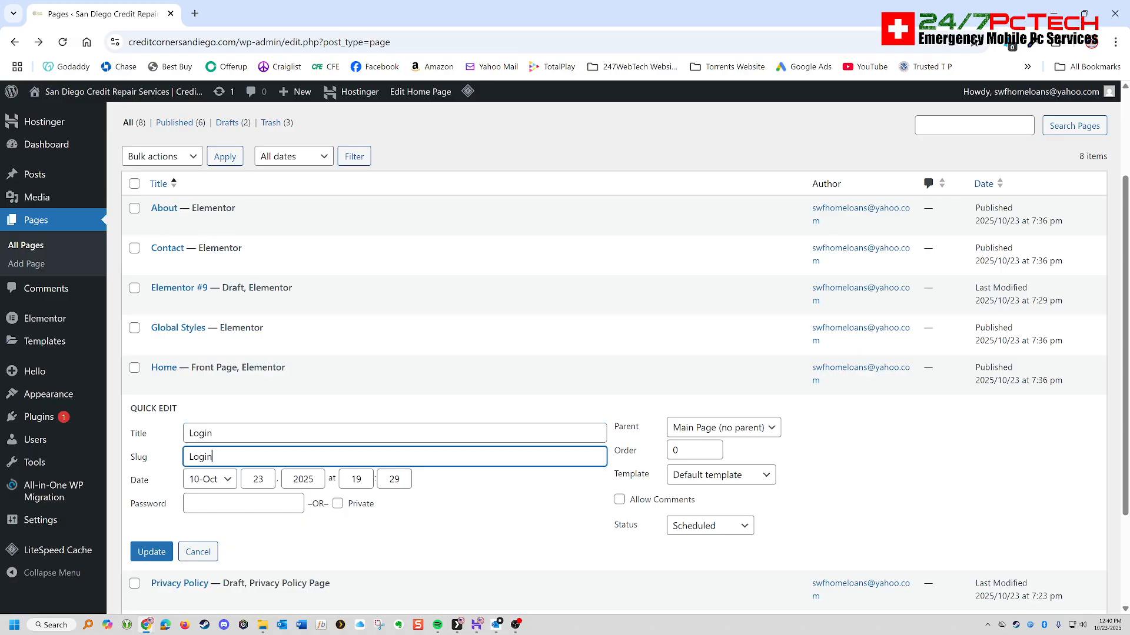
left_click(151, 551)
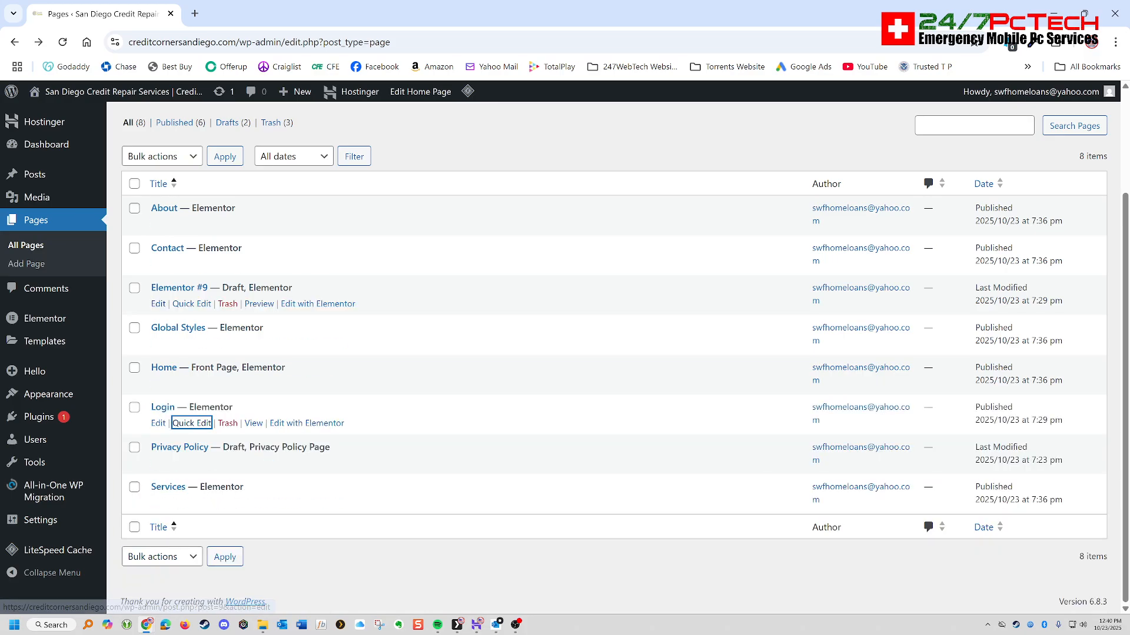
- Move the unused draft page Elementor #9 to the trash
left_click(228, 304)
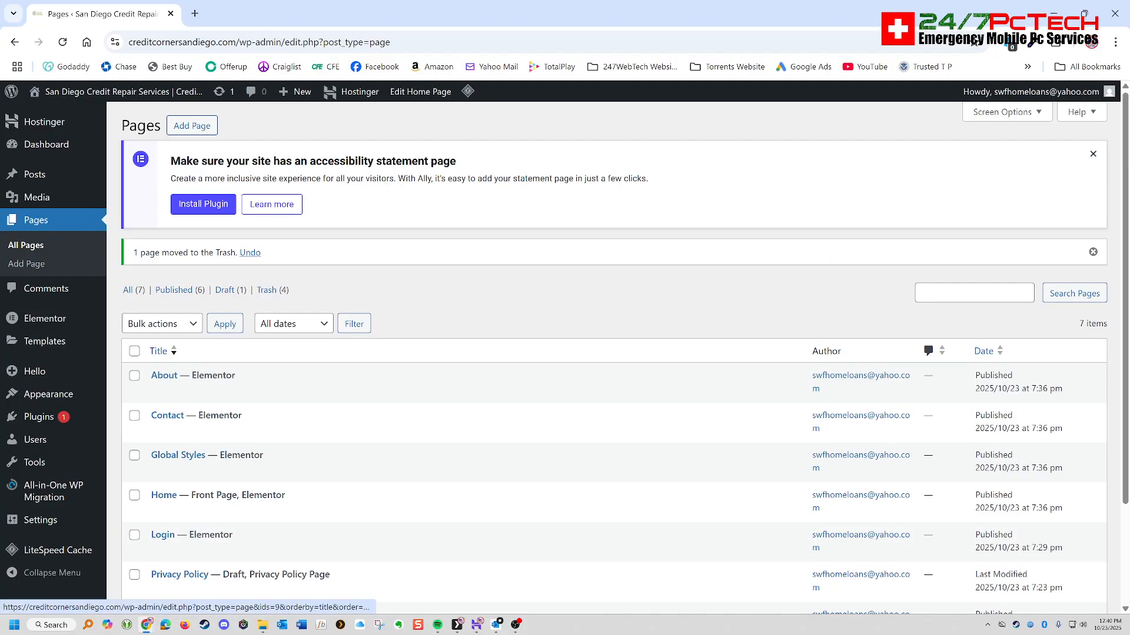
scroll(253, 377, "down", 3)
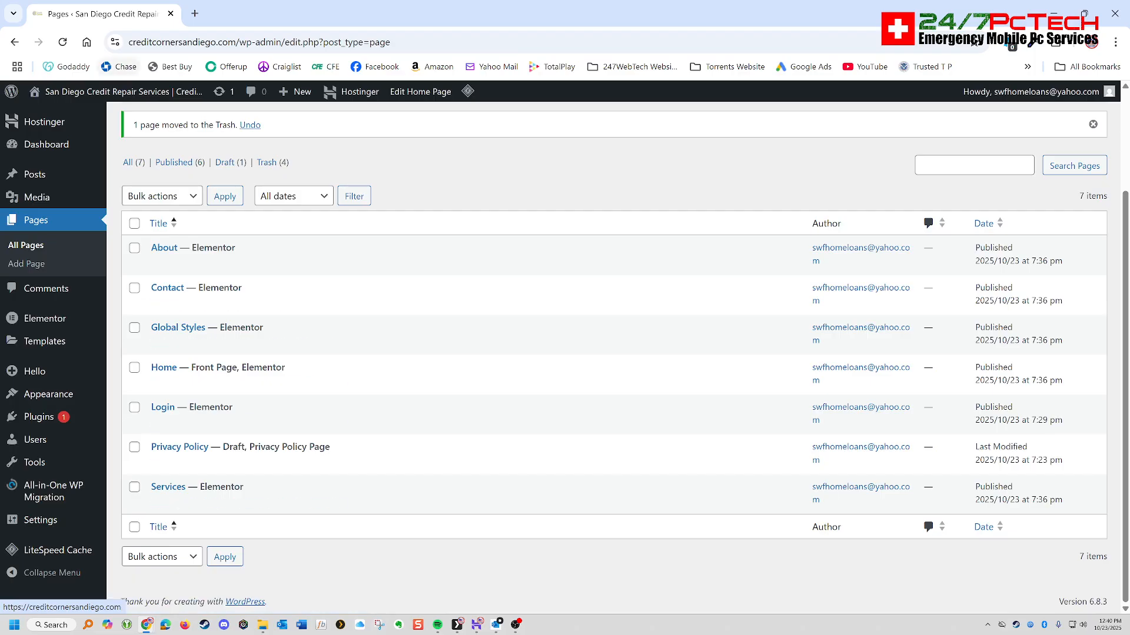
- Visit the live site and look over the home page's header menu, headline and services section
left_click(118, 91)
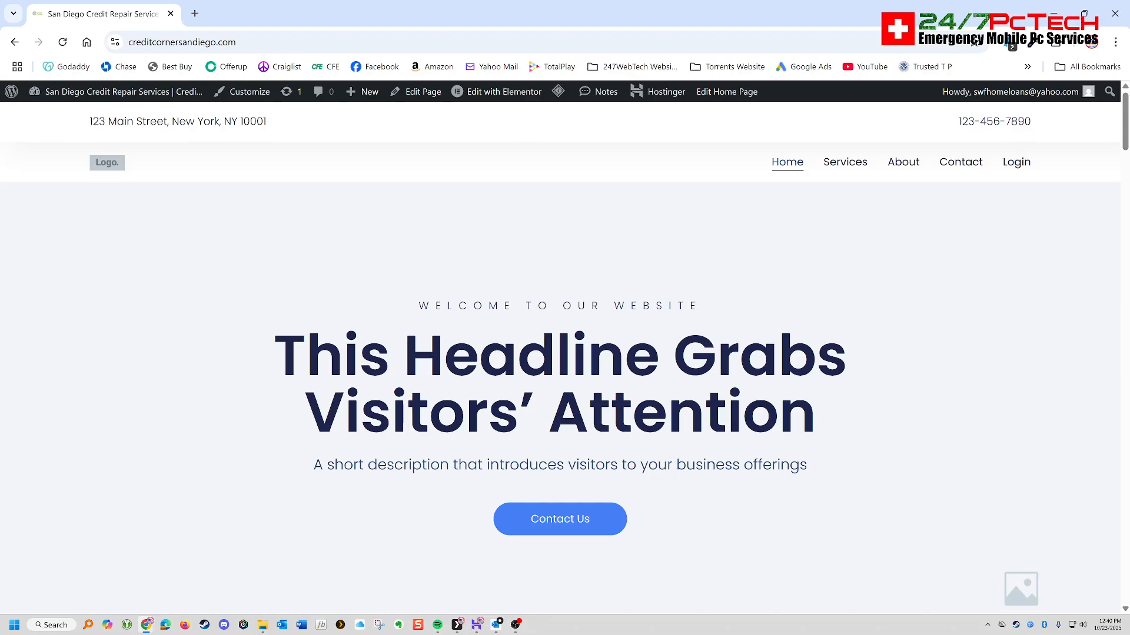
scroll(559, 254, "down", 10)
scroll(559, 253, "up", 7)
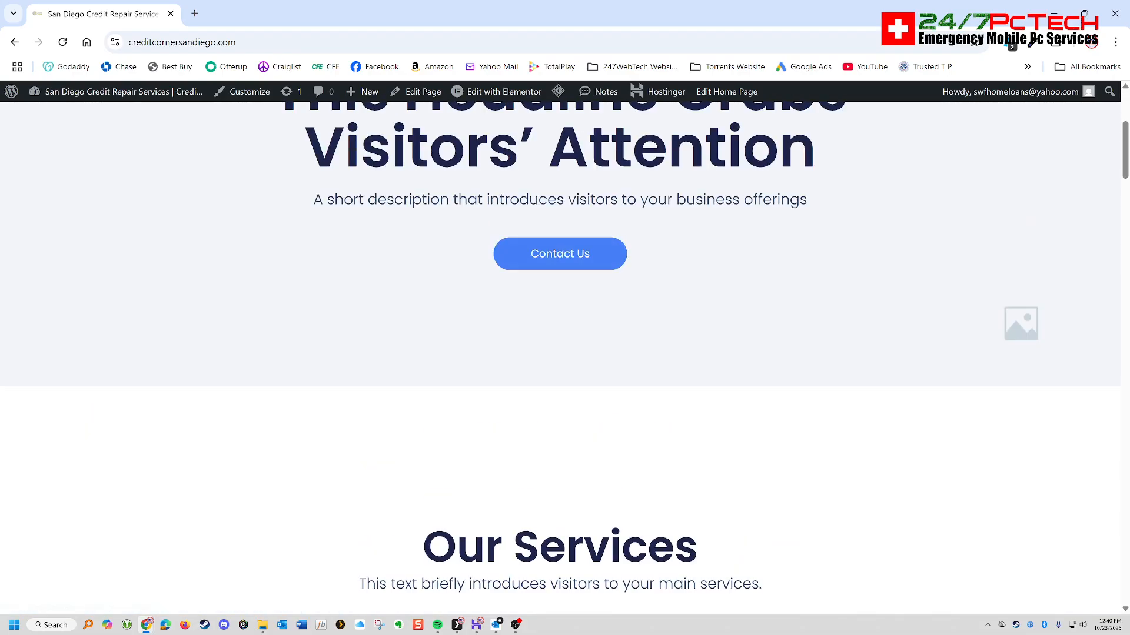